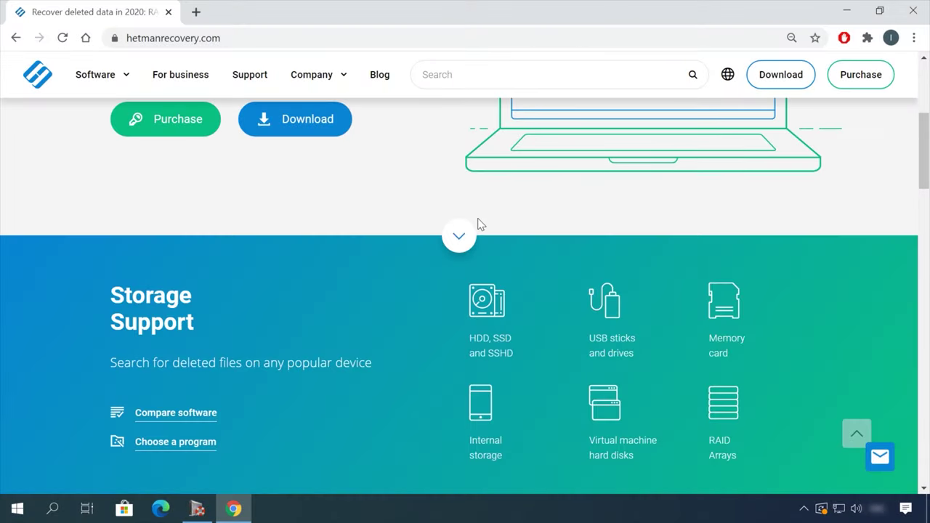
Download the installation file of Hetman Partition Recovery 3.1 from the hetmanrecovery.com download page
{"action": "scroll", "coordinate": [480, 225], "scroll_direction": "down", "scroll_amount": 10}
{"action": "scroll", "coordinate": [480, 226], "scroll_direction": "up", "scroll_amount": 8}
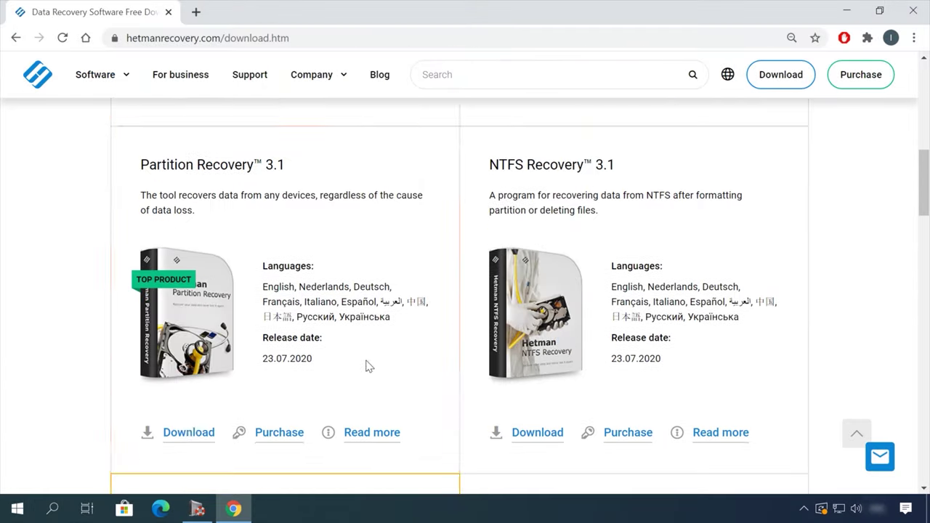
{"action": "left_click", "coordinate": [187, 434]}
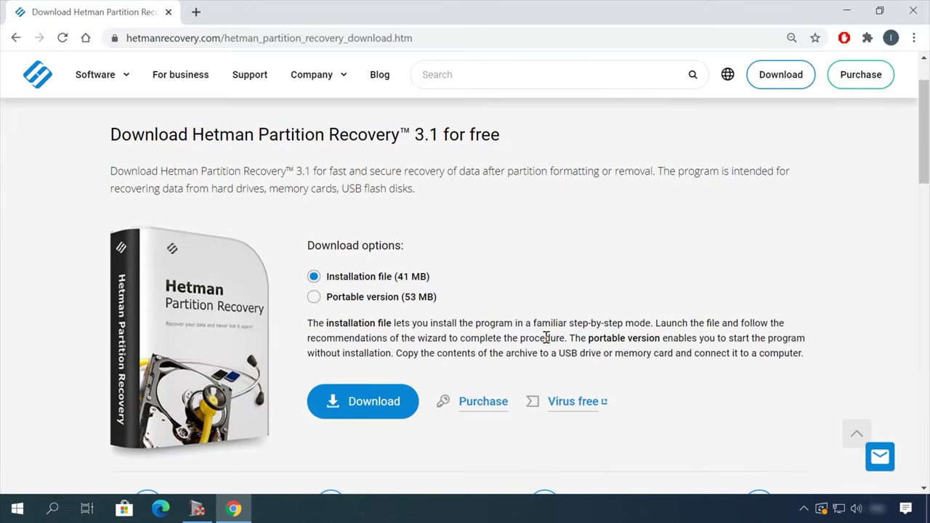
{"action": "left_click", "coordinate": [370, 411]}
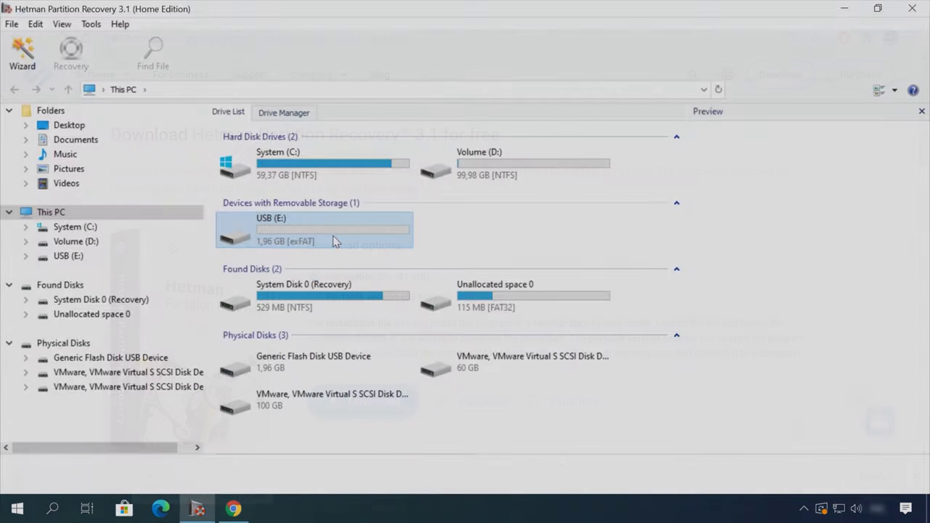
In Hetman Partition Recovery, run a fast scan of the USB (E:) drive and close the finished wizard
{"action": "double_click", "coordinate": [86, 263]}
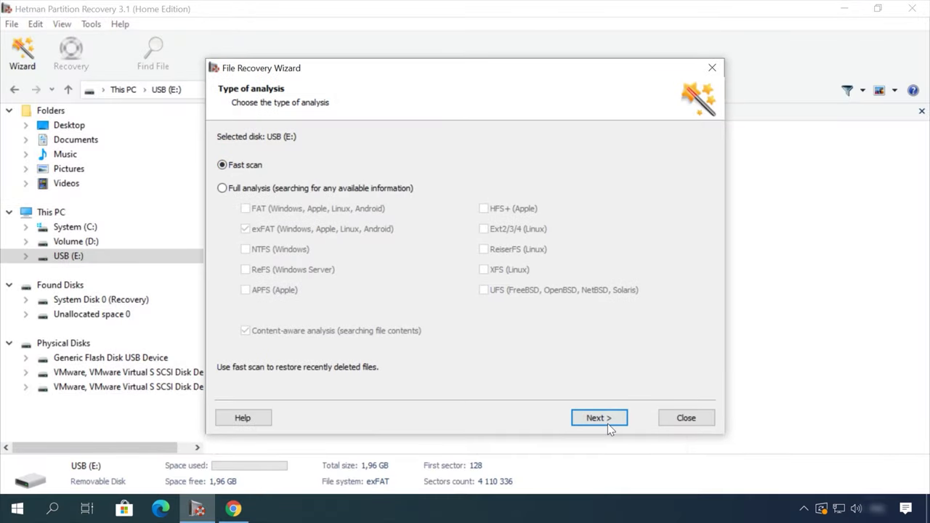
{"action": "left_click", "coordinate": [608, 424]}
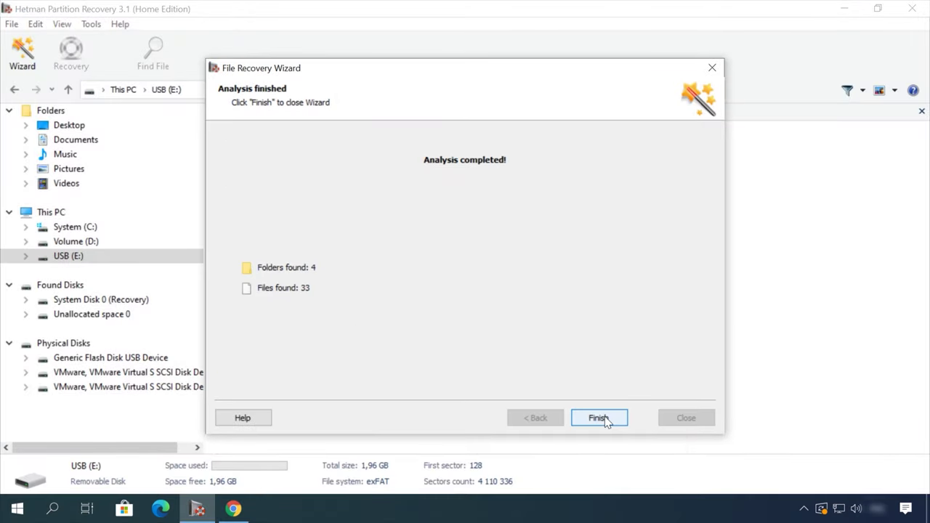
{"action": "left_click", "coordinate": [604, 416]}
Preview the deleted OneDrive document in the Doc folder and the Earth - 2611.mp4 video, and recover the video
{"action": "double_click", "coordinate": [431, 154]}
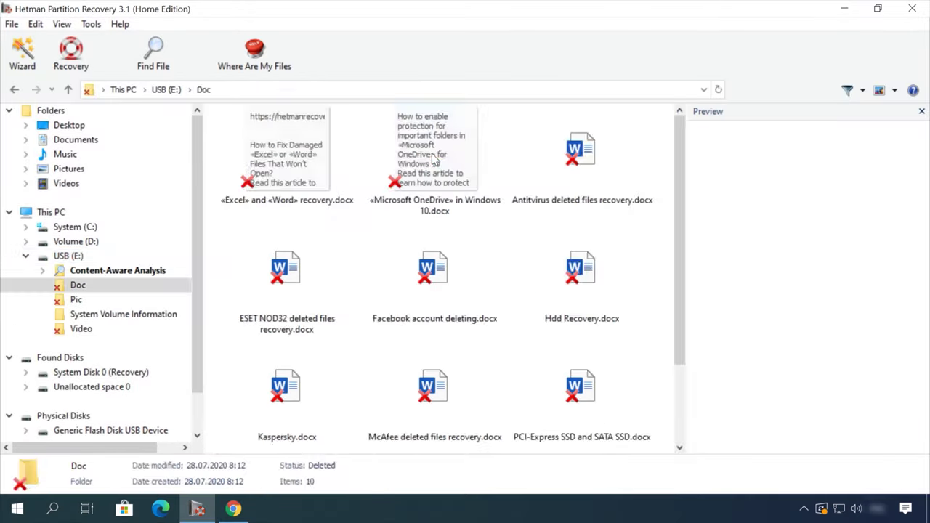
{"action": "left_click", "coordinate": [432, 154]}
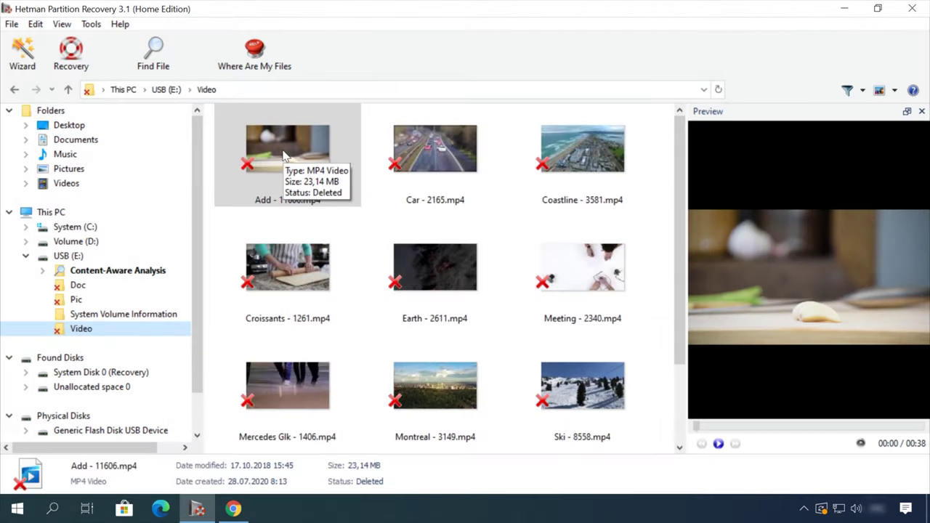
{"action": "left_click", "coordinate": [425, 267]}
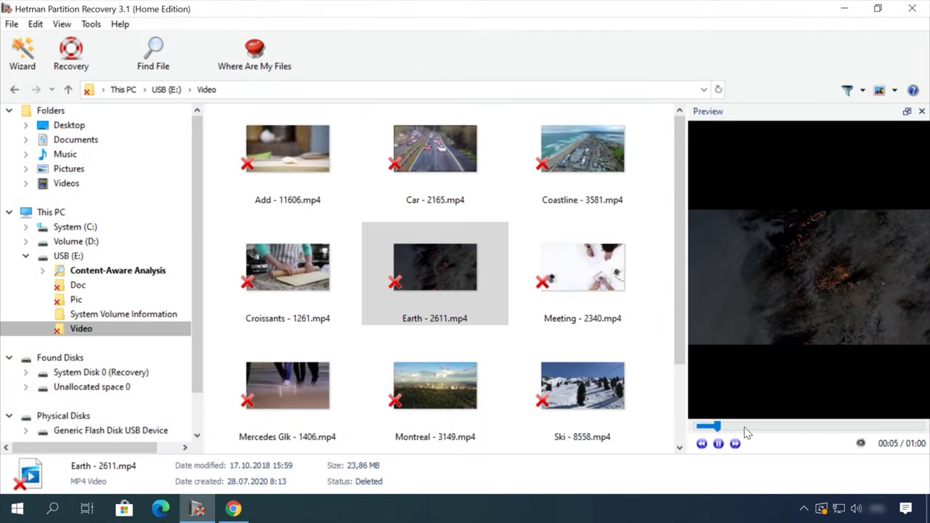
{"action": "left_click_drag", "start_coordinate": [747, 433], "coordinate": [834, 429]}
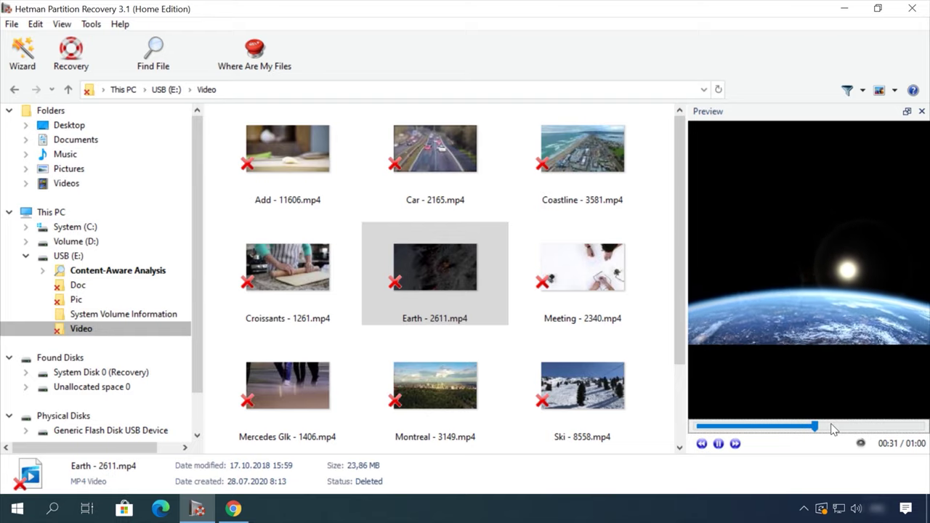
{"action": "right_click", "coordinate": [447, 263]}
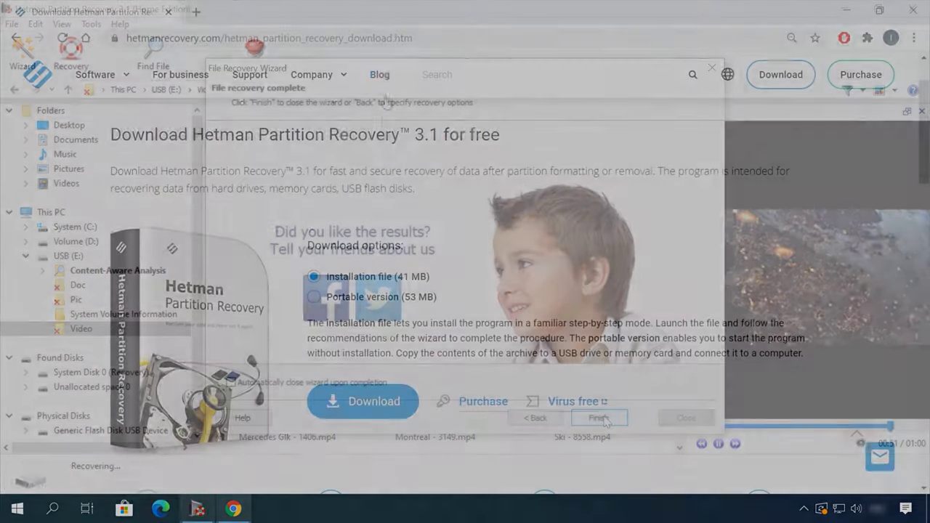
In the website's blog, open the article on removing files safely from an HDD or SSD in Windows 10 and read through it
{"action": "left_click", "coordinate": [381, 75]}
{"action": "scroll", "coordinate": [73, 352], "scroll_direction": "down", "scroll_amount": 10}
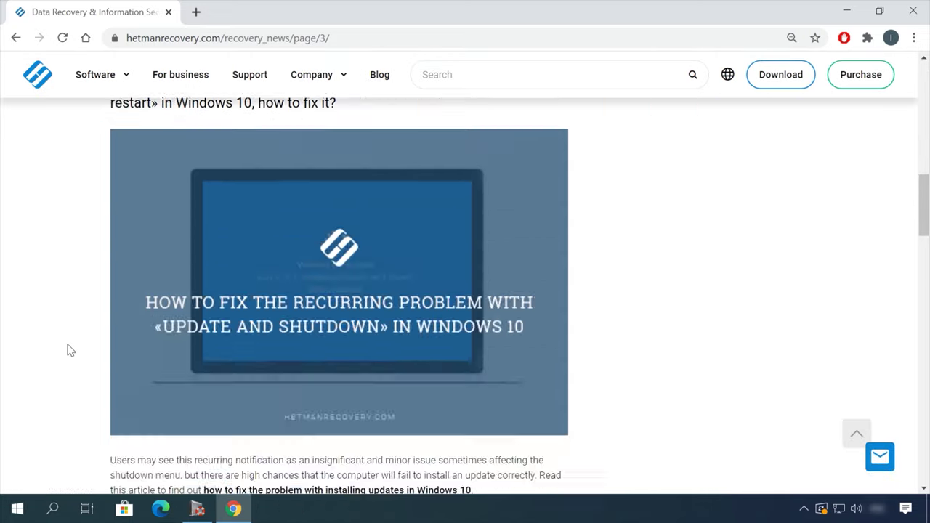
{"action": "scroll", "coordinate": [73, 349], "scroll_direction": "down", "scroll_amount": 6}
{"action": "left_click", "coordinate": [411, 115]}
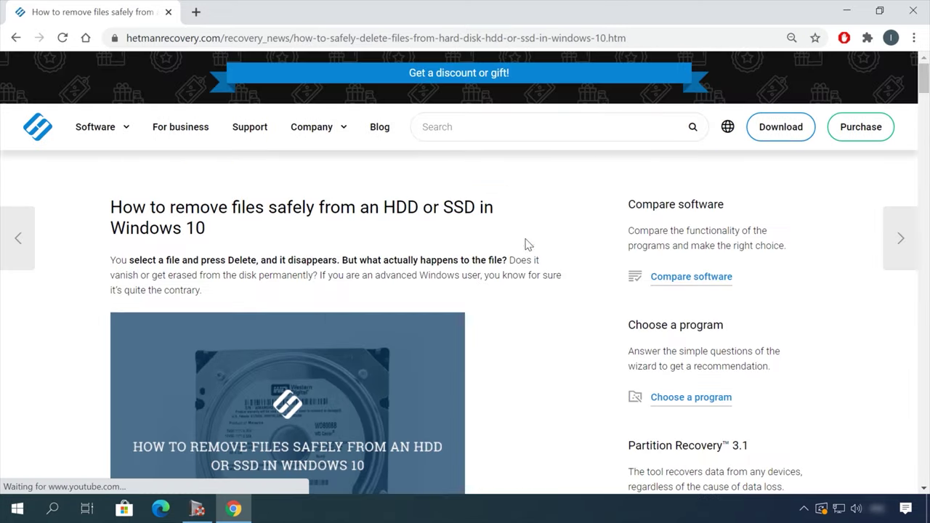
{"action": "scroll", "coordinate": [529, 244], "scroll_direction": "down", "scroll_amount": 15}
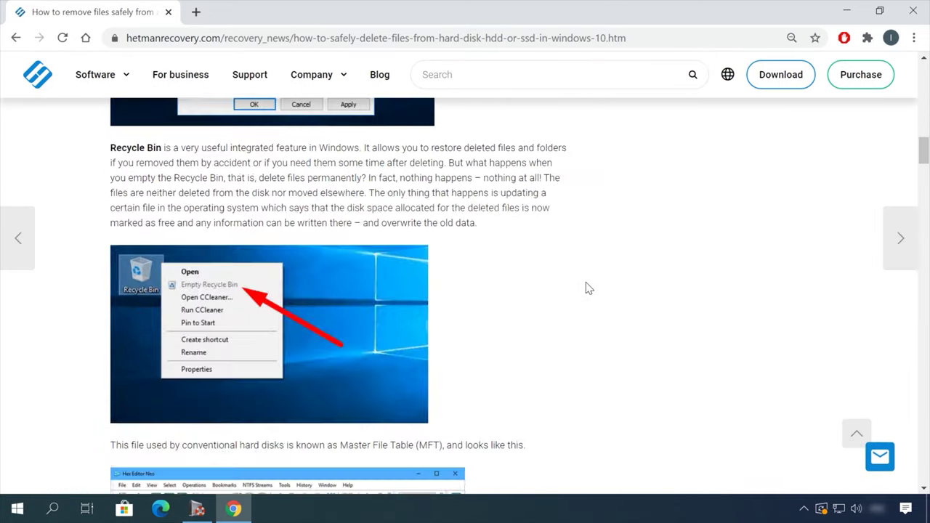
{"action": "scroll", "coordinate": [588, 288], "scroll_direction": "down", "scroll_amount": 20}
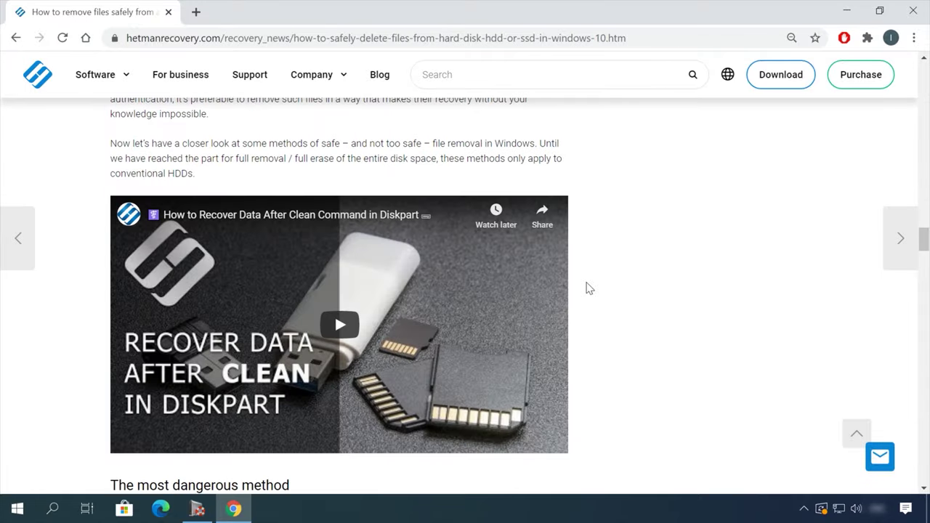
Open the website's contact message form and enter "Hello"
{"action": "left_click", "coordinate": [881, 456]}
{"action": "left_click", "coordinate": [779, 314]}
{"action": "left_click", "coordinate": [778, 333]}
{"action": "left_click", "coordinate": [778, 361]}
{"action": "type", "text": "Hello"}
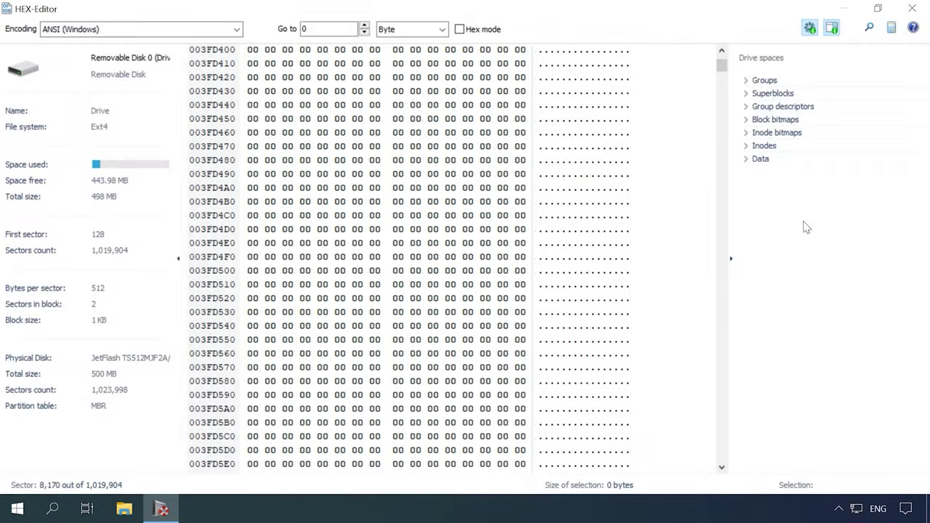
In the HEX-Editor, expand the Groups of the Ext4 drive and show the start of Group 0
{"action": "left_click", "coordinate": [772, 80]}
{"action": "left_click", "coordinate": [746, 81]}
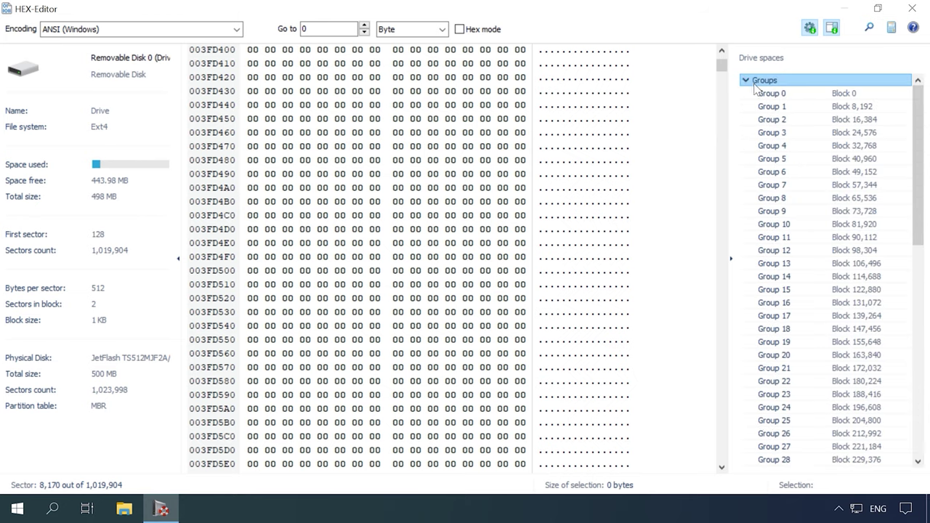
{"action": "left_click", "coordinate": [764, 95]}
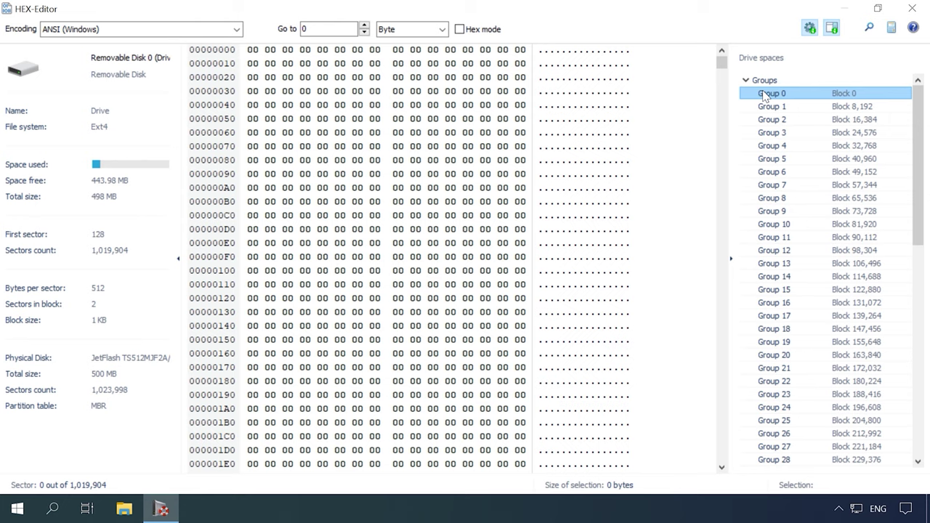
Collapse Groups, expand Superblocks, and show the superblock of Group 0 at byte 1,024
{"action": "left_click", "coordinate": [763, 81]}
{"action": "left_click", "coordinate": [746, 80]}
{"action": "left_click", "coordinate": [771, 95]}
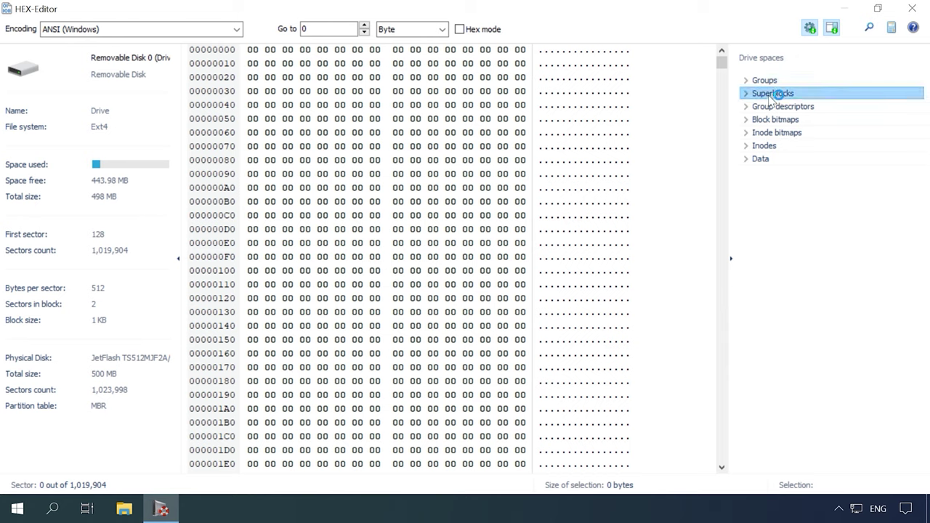
{"action": "left_click", "coordinate": [746, 93]}
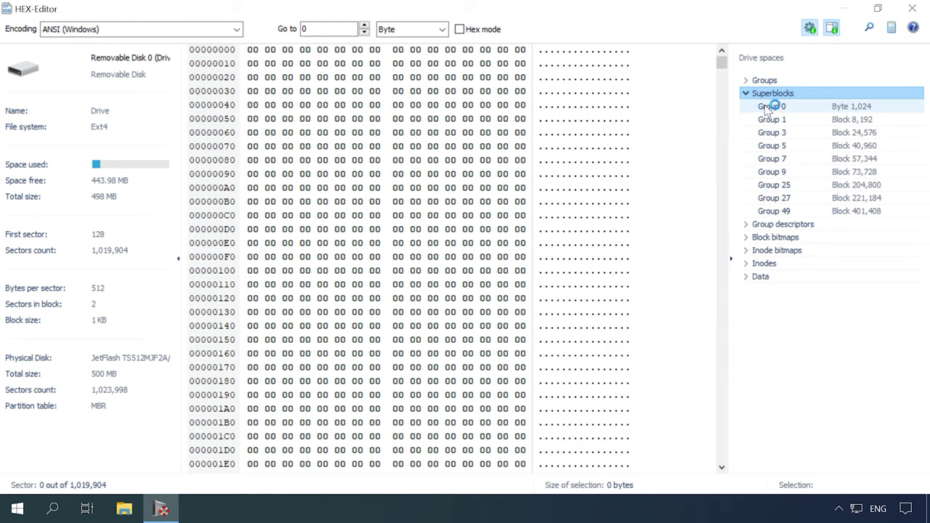
{"action": "left_click", "coordinate": [768, 107]}
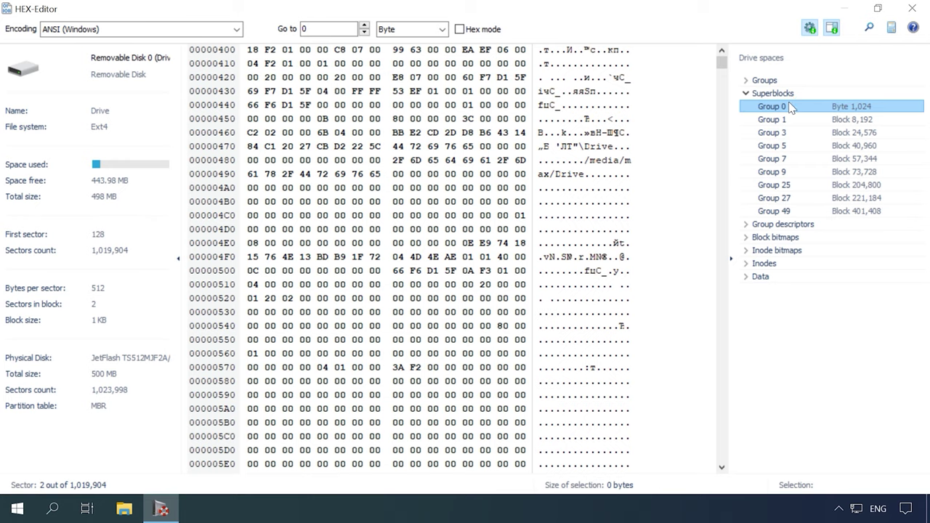
Collapse Superblocks, expand Group descriptors, and show the Group 0 descriptors at block 2
{"action": "double_click", "coordinate": [767, 94]}
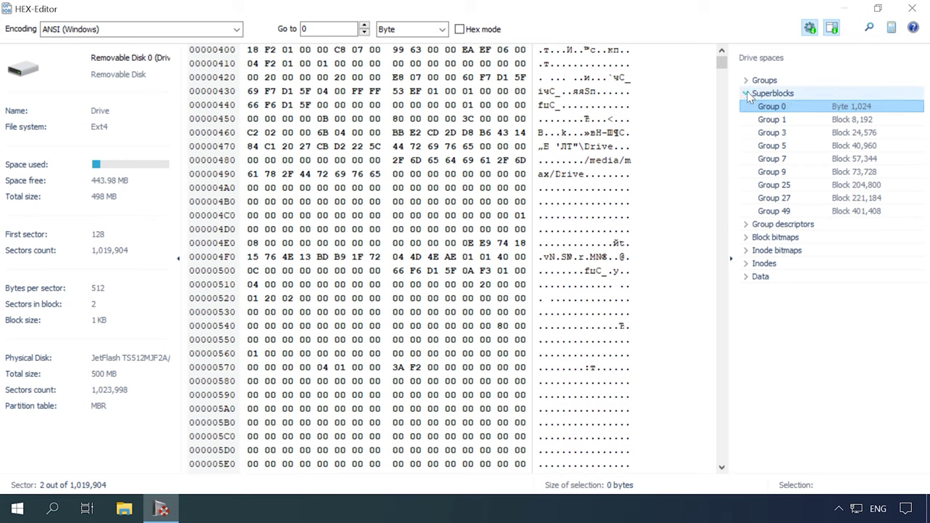
{"action": "left_click", "coordinate": [765, 109]}
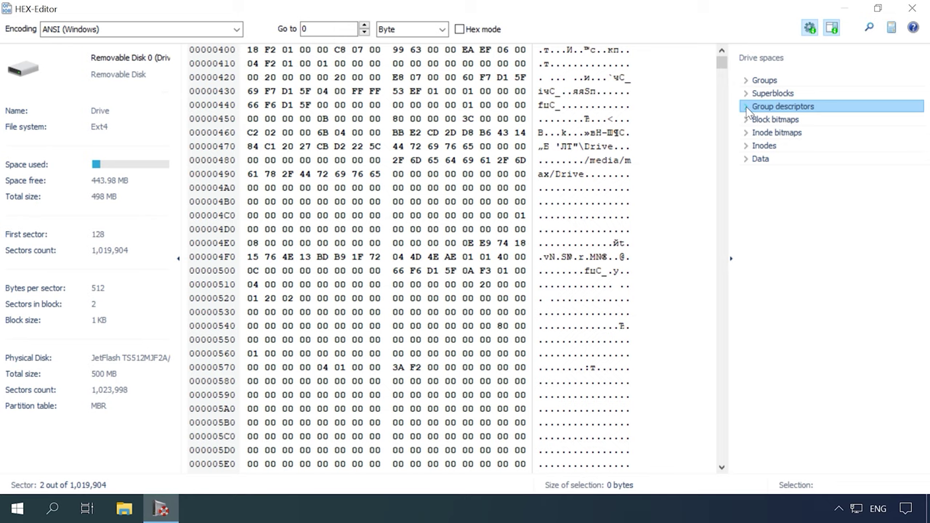
{"action": "left_click", "coordinate": [748, 110]}
{"action": "left_click", "coordinate": [772, 121]}
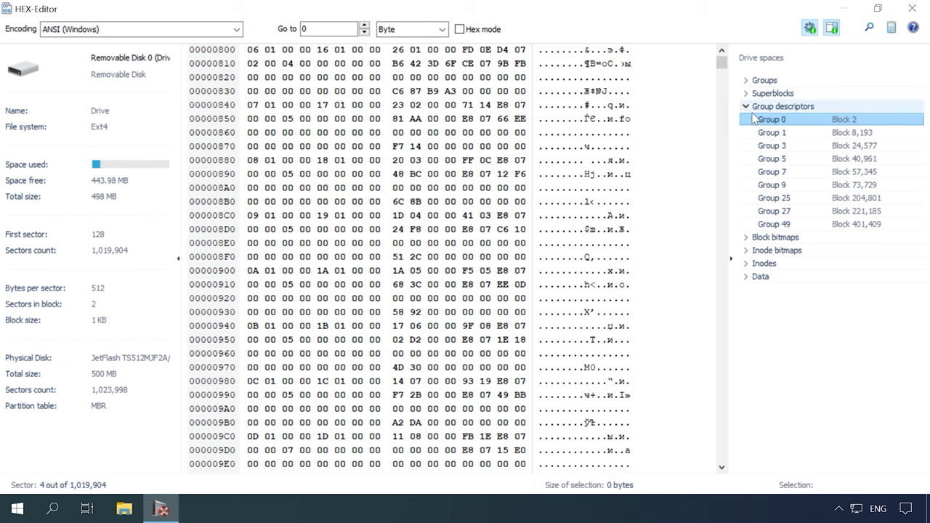
Collapse Group descriptors, expand Block bitmaps, and show the Group 0 block bitmap at block 262
{"action": "left_click", "coordinate": [747, 107]}
{"action": "left_click", "coordinate": [761, 121]}
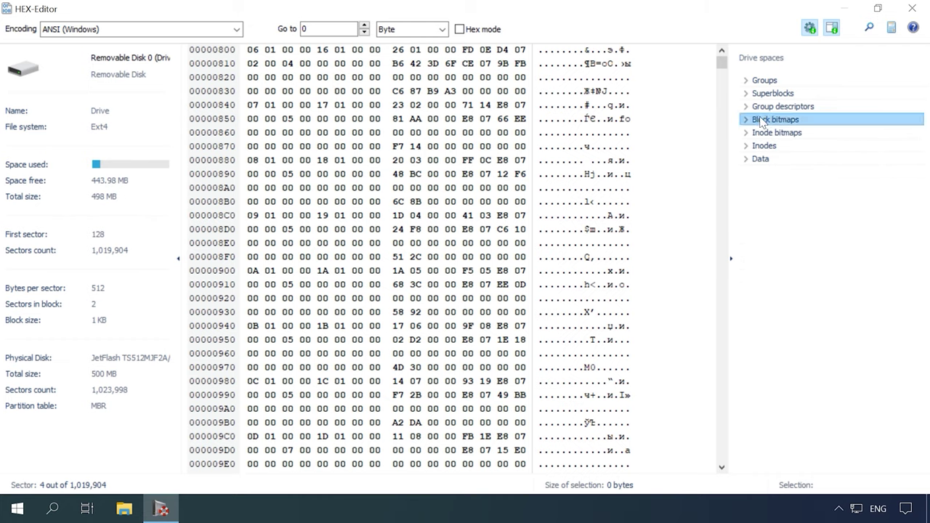
{"action": "left_click", "coordinate": [746, 120]}
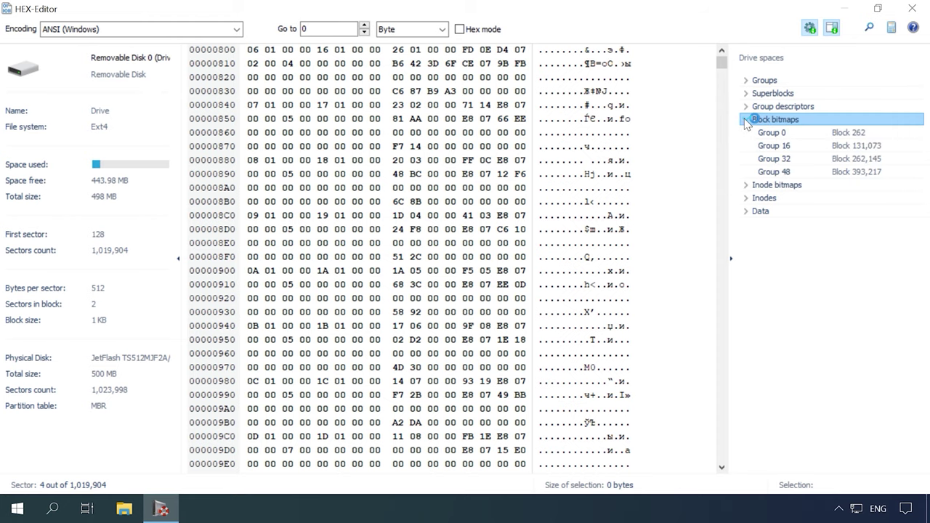
{"action": "left_click", "coordinate": [774, 132]}
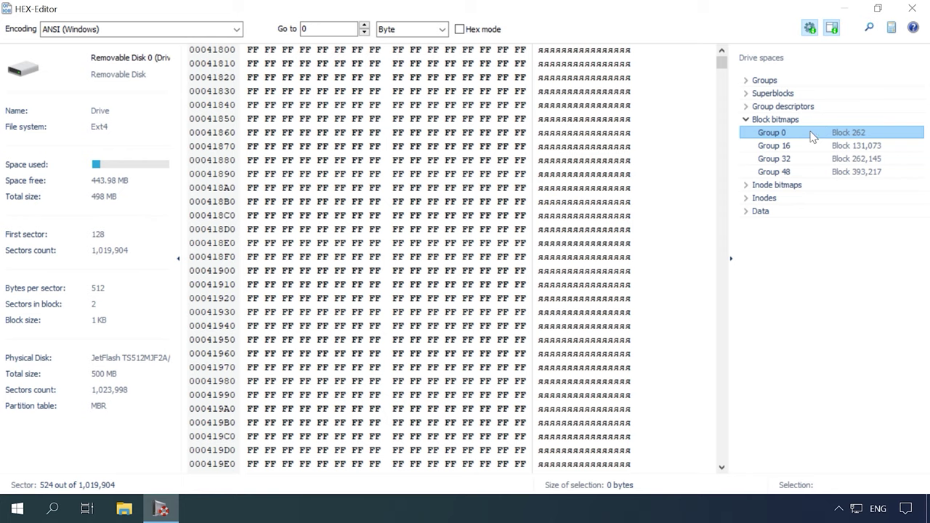
Collapse Block bitmaps, expand Inode bitmaps, and show the Group 0 inode bitmap at block 278
{"action": "left_click", "coordinate": [763, 120]}
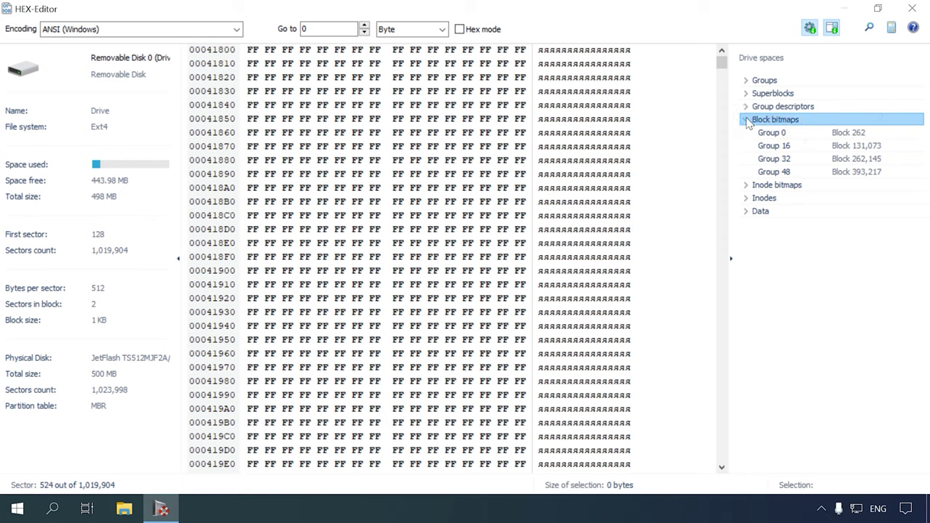
{"action": "left_click", "coordinate": [746, 120]}
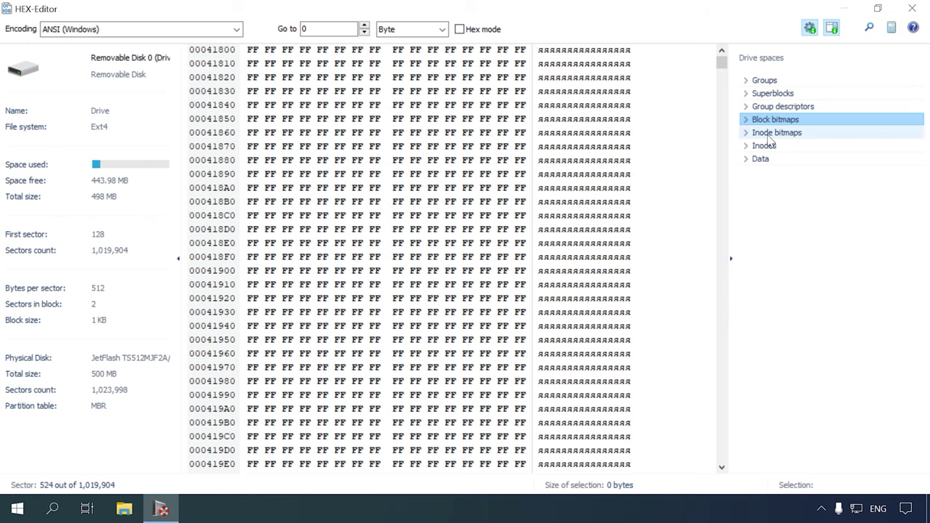
{"action": "left_click", "coordinate": [770, 135]}
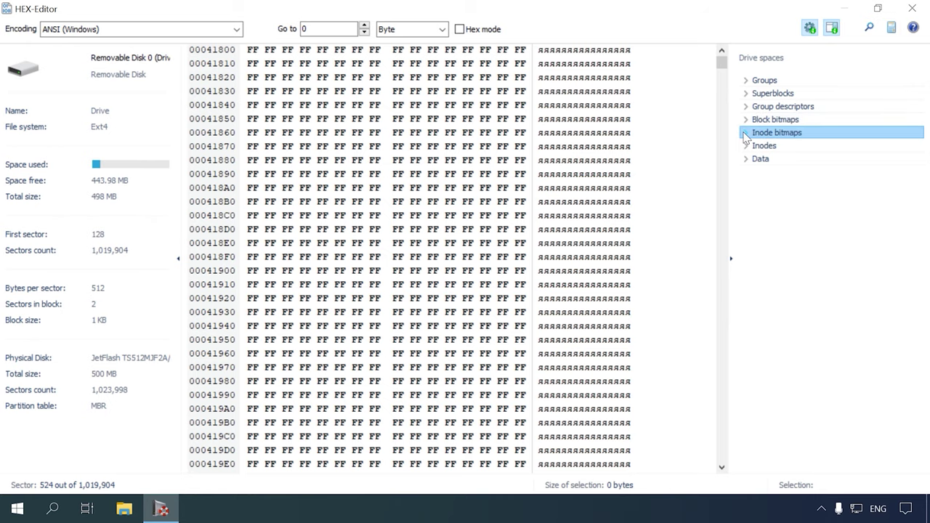
{"action": "left_click", "coordinate": [746, 132]}
{"action": "left_click", "coordinate": [774, 147]}
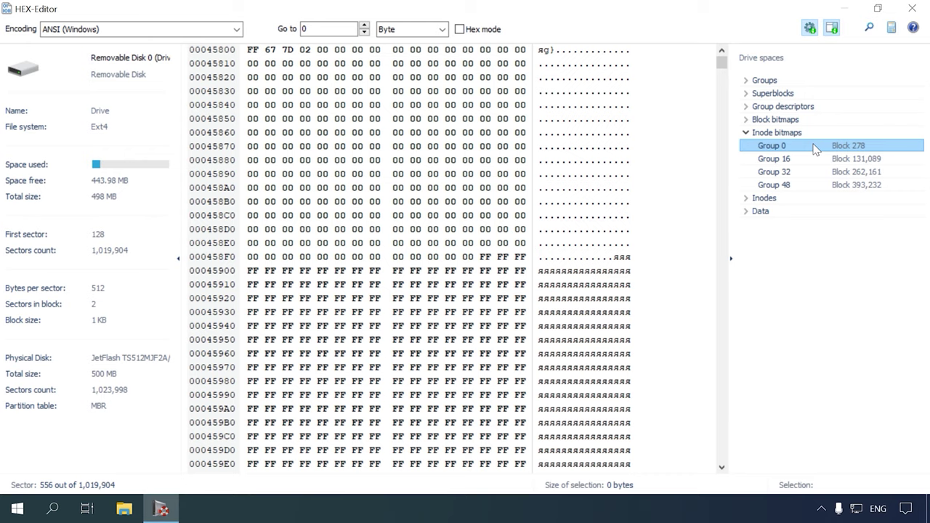
Collapse Inode bitmaps, expand Inodes, and show the Group 0 inodes at block 294
{"action": "left_click", "coordinate": [767, 120]}
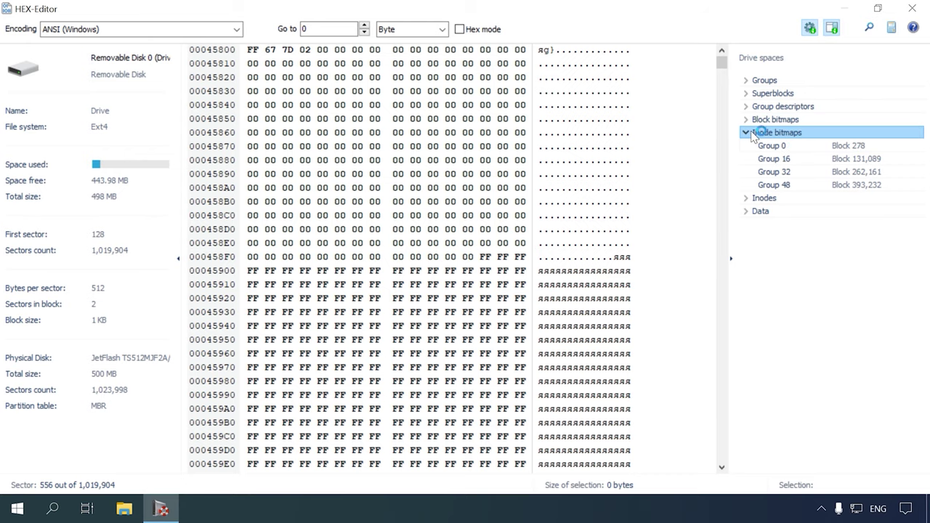
{"action": "left_click", "coordinate": [746, 132]}
{"action": "left_click", "coordinate": [765, 145]}
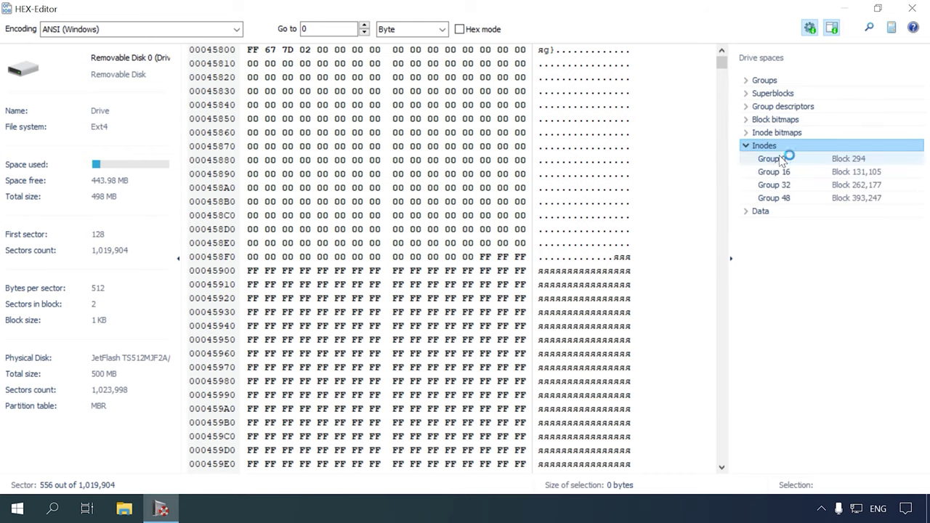
{"action": "left_click", "coordinate": [782, 160]}
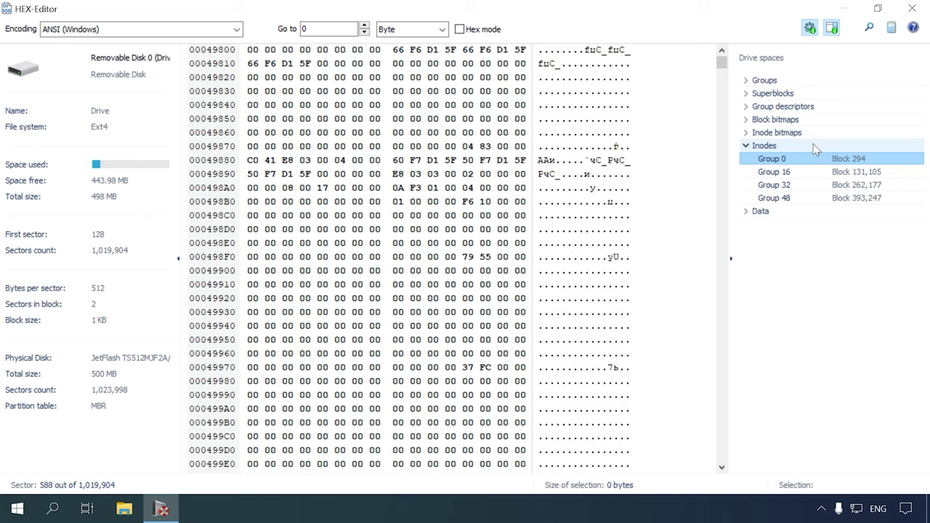
Collapse Inodes, expand Data, and show the first listed group's data
{"action": "left_click", "coordinate": [745, 148]}
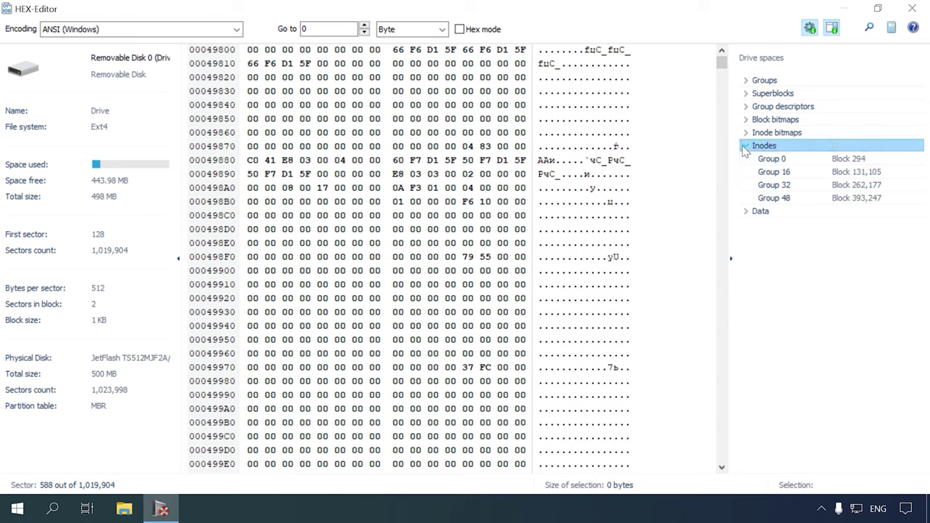
{"action": "left_click", "coordinate": [745, 149]}
{"action": "left_click", "coordinate": [760, 158]}
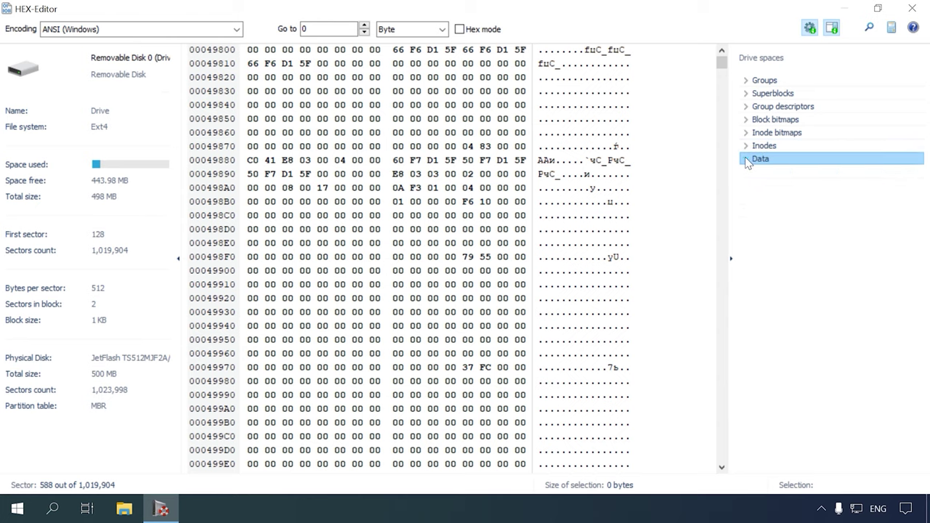
{"action": "left_click", "coordinate": [746, 158]}
{"action": "left_click", "coordinate": [765, 172]}
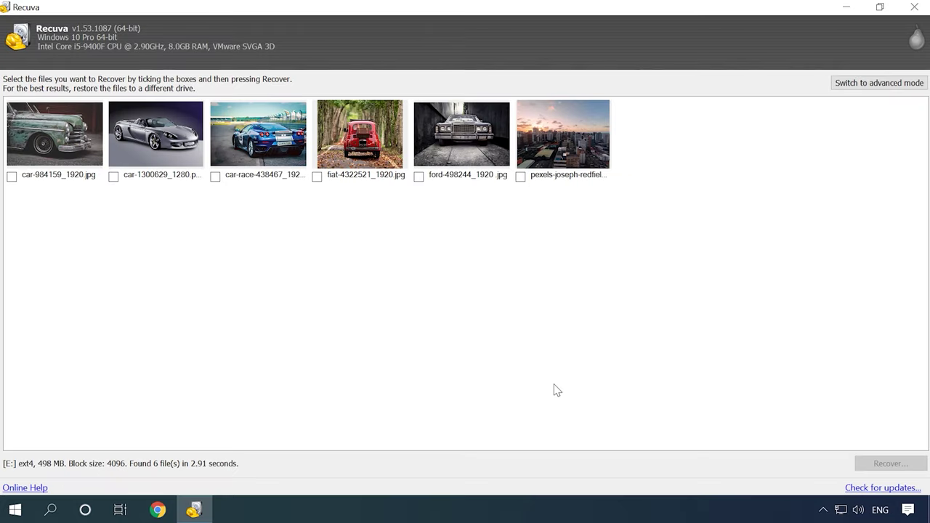
In Recuva, switch to advanced mode with a wider Filename column and rescan USB Drive (E:)
{"action": "left_click", "coordinate": [858, 83]}
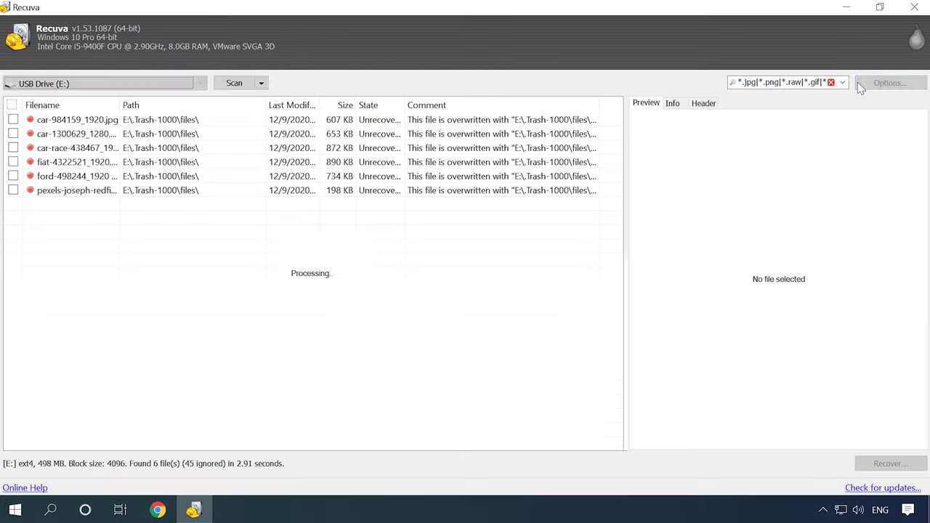
{"action": "double_click", "coordinate": [120, 105]}
{"action": "left_click", "coordinate": [182, 84]}
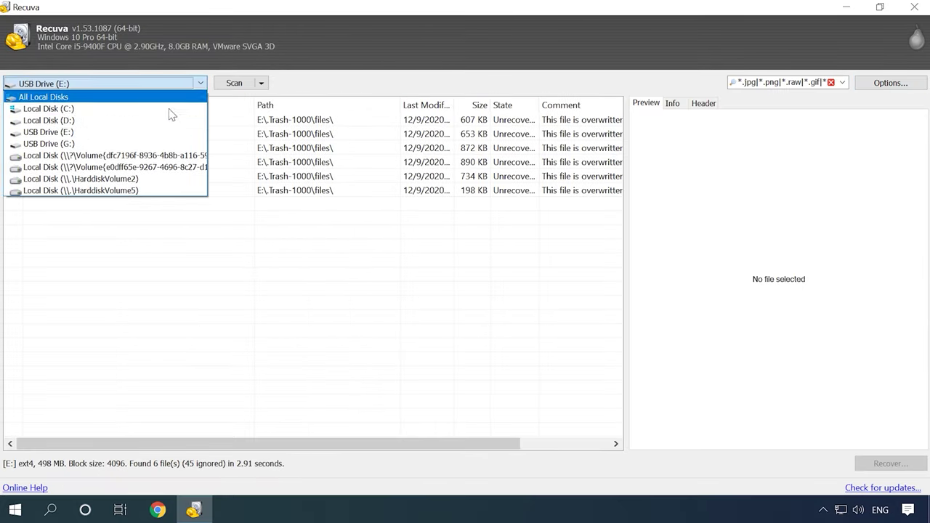
{"action": "left_click", "coordinate": [145, 131]}
{"action": "left_click", "coordinate": [261, 83]}
{"action": "left_click", "coordinate": [235, 102]}
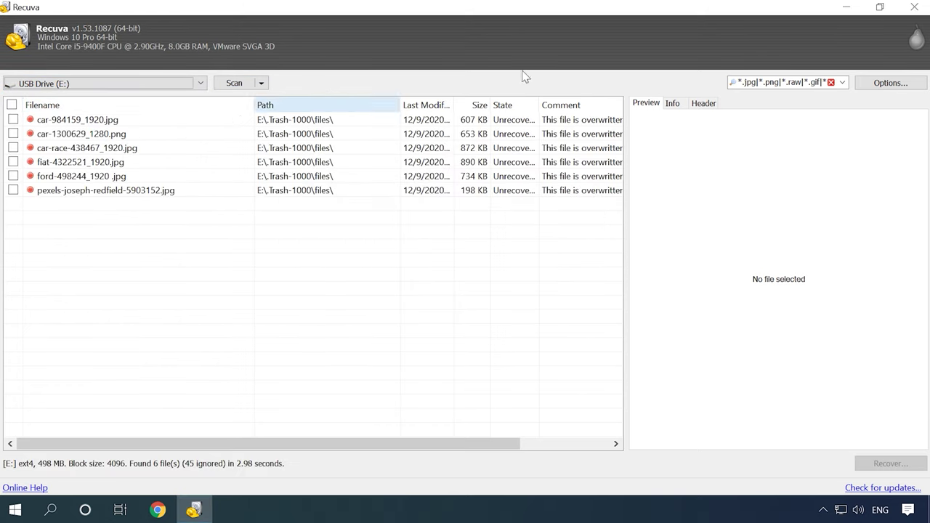
Clear the file name filter and preview car-984159_1920.jpg, car-1300629_1280.png and ford-498244_1920 .jpg from the scan results
{"action": "left_click", "coordinate": [831, 82]}
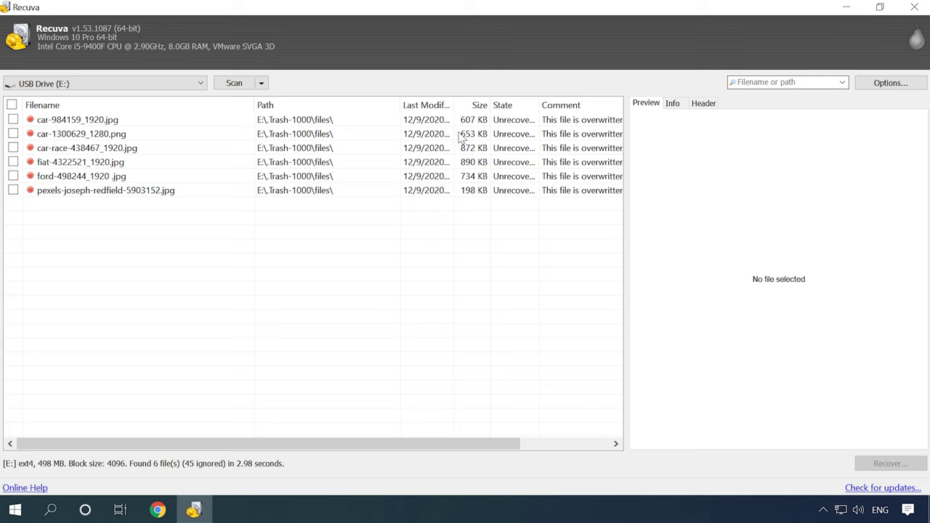
{"action": "left_click", "coordinate": [122, 125]}
{"action": "left_click", "coordinate": [103, 136]}
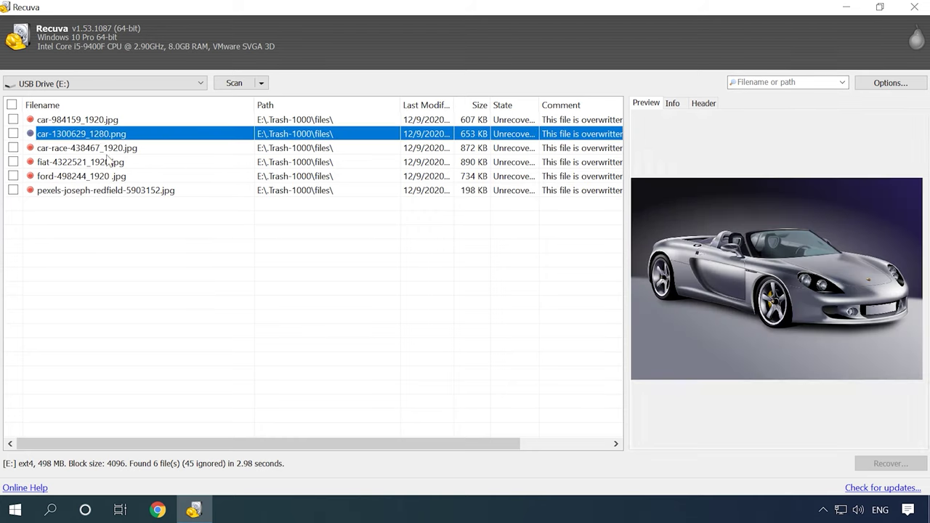
{"action": "left_click", "coordinate": [110, 177]}
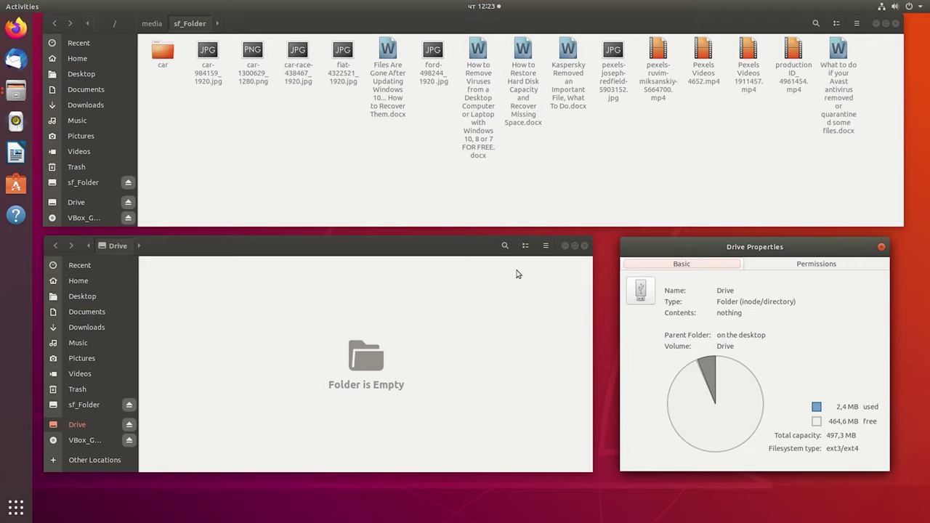
In Ubuntu's Files, copy everything in sf_Folder to the empty Drive volume and clear the selection
{"action": "left_click_drag", "start_coordinate": [872, 204], "coordinate": [159, 52]}
{"action": "right_click", "coordinate": [158, 50]}
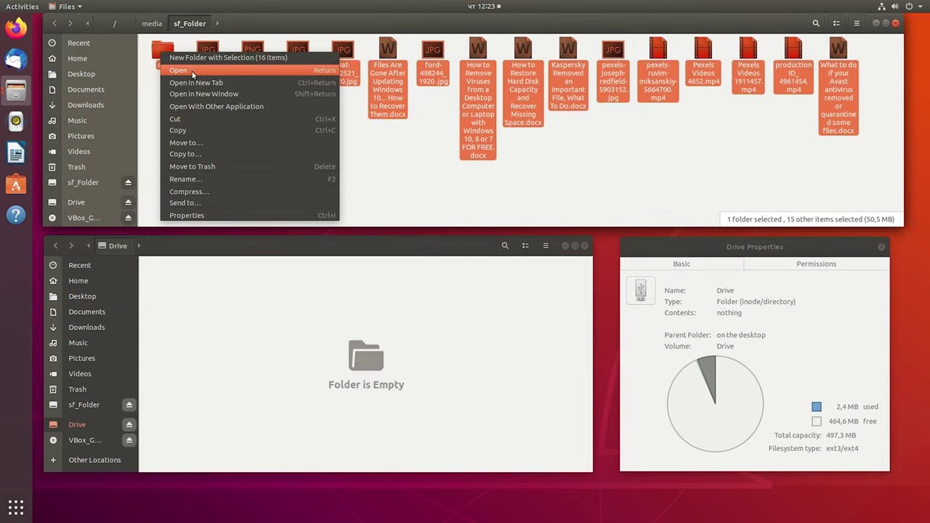
{"action": "left_click", "coordinate": [175, 130]}
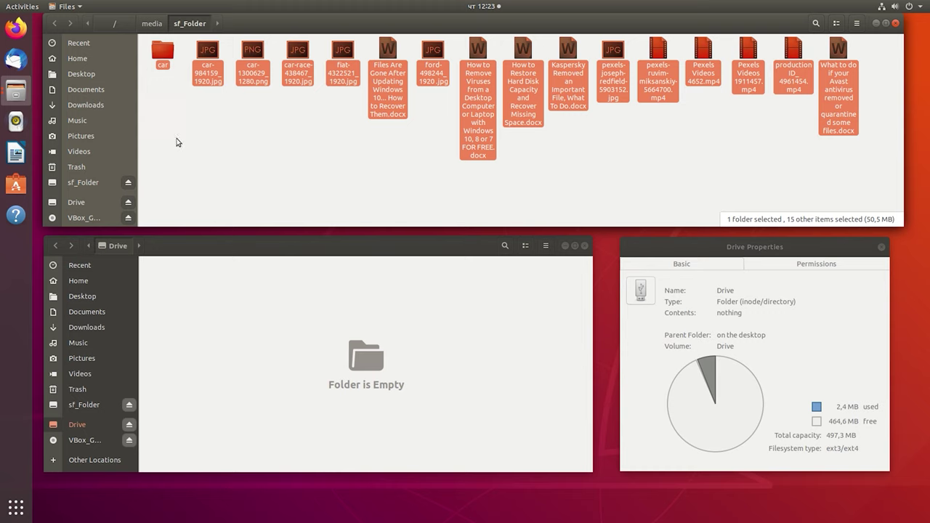
{"action": "left_click", "coordinate": [243, 294]}
{"action": "right_click", "coordinate": [243, 295]}
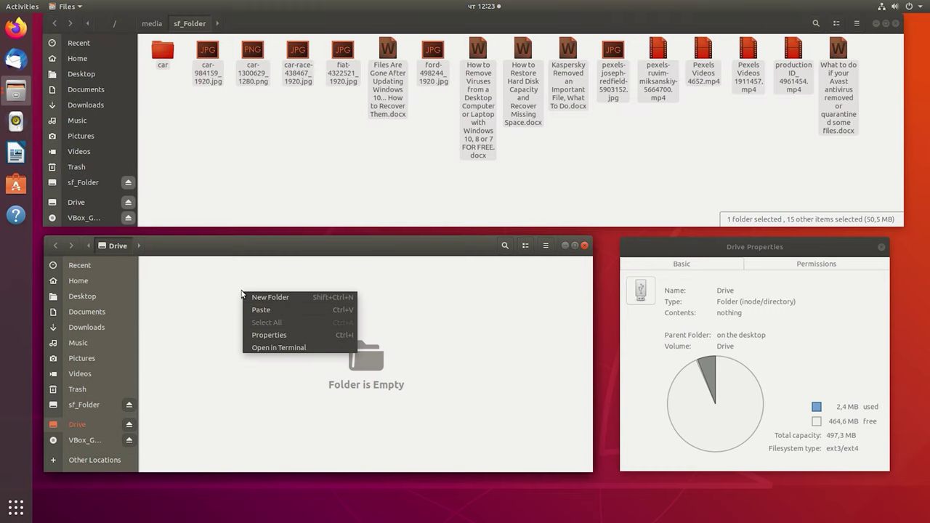
{"action": "left_click", "coordinate": [283, 310]}
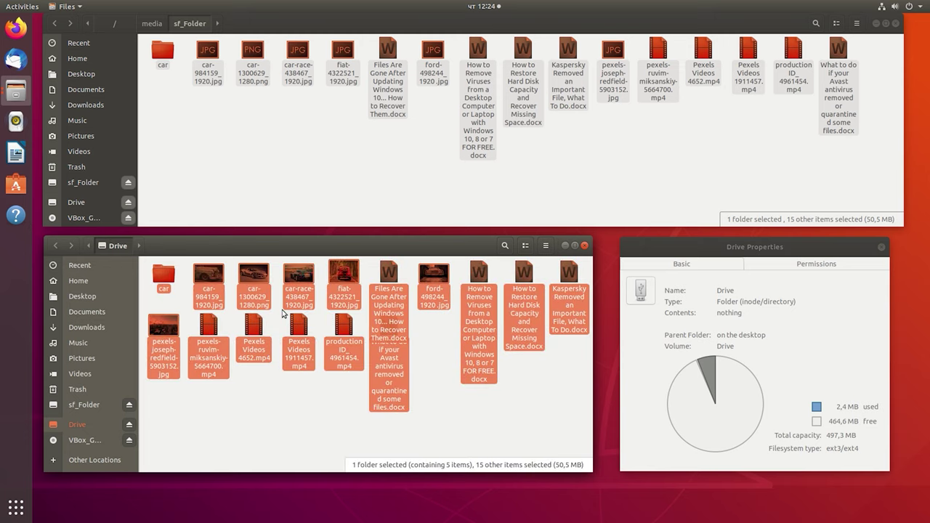
{"action": "left_click", "coordinate": [258, 415]}
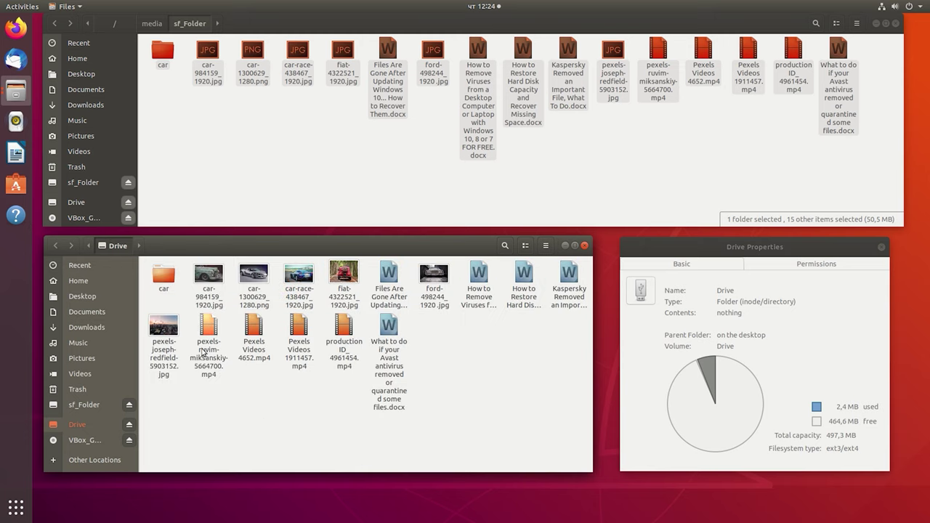
Permanently delete the car folder, car-984159_1920.jpg, car-1300629_1280.png, the Files Are Gone and How to Remove Viruses documents, Pexels Videos 1911457.mp4 and production ID_4961454.mp4 from Drive
{"action": "left_click", "coordinate": [163, 276]}
{"action": "left_click", "coordinate": [213, 284], "text": "ctrl"}
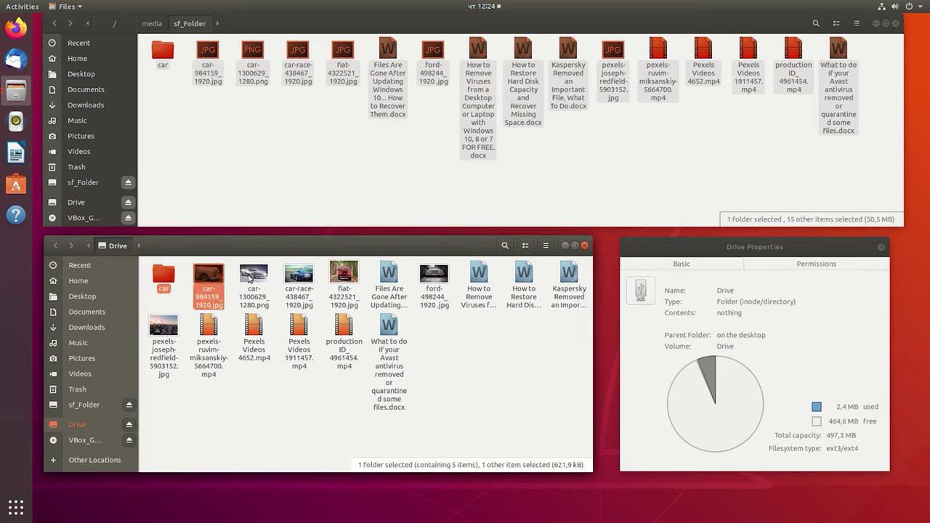
{"action": "left_click", "coordinate": [253, 278], "text": "ctrl"}
{"action": "left_click", "coordinate": [389, 276], "text": "ctrl"}
{"action": "left_click", "coordinate": [479, 276], "text": "ctrl"}
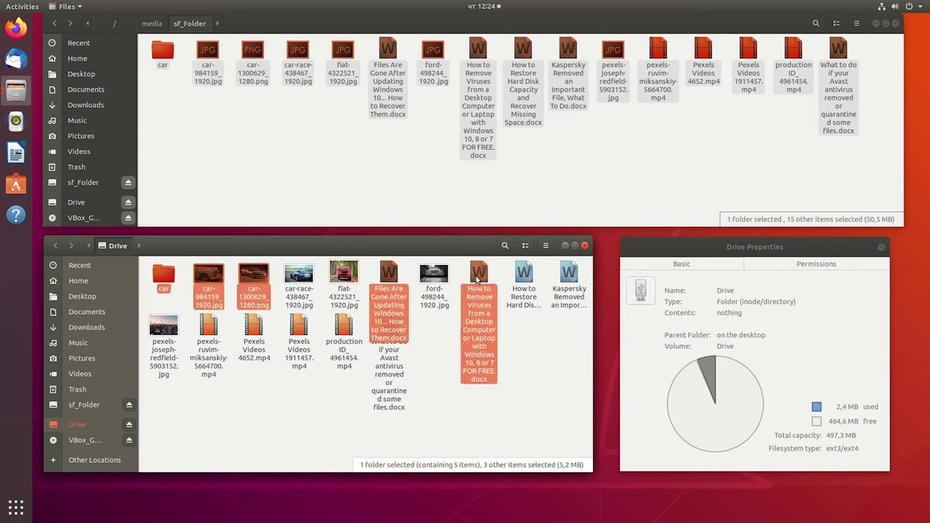
{"action": "left_click", "coordinate": [345, 331], "text": "ctrl"}
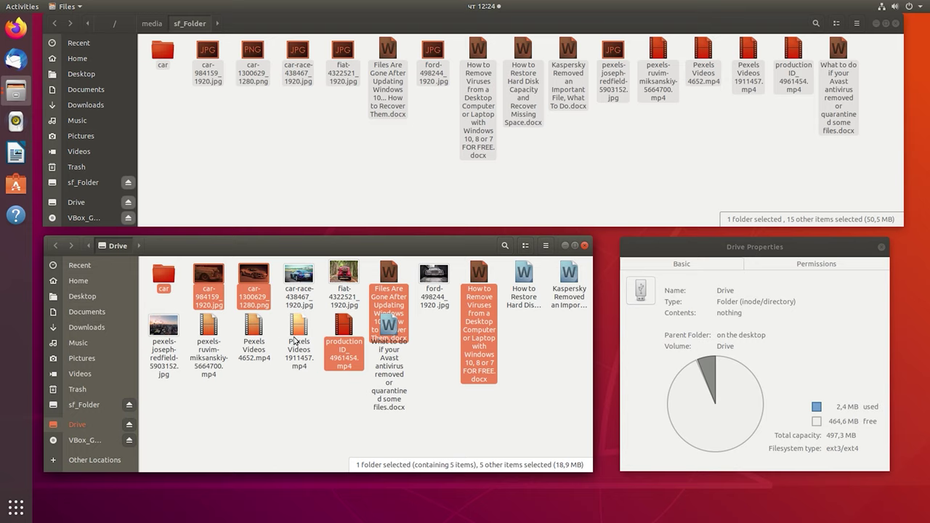
{"action": "left_click", "coordinate": [295, 340], "text": "ctrl"}
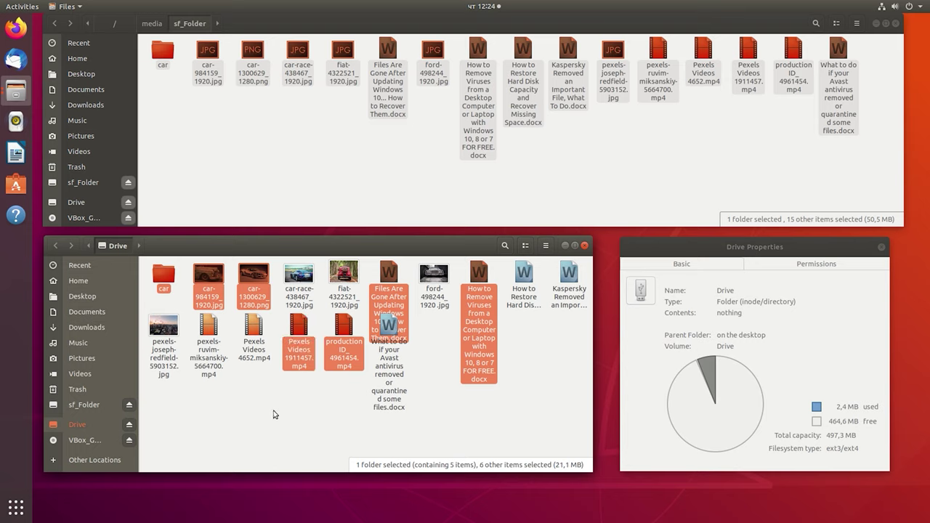
{"action": "key", "text": "shift+Delete"}
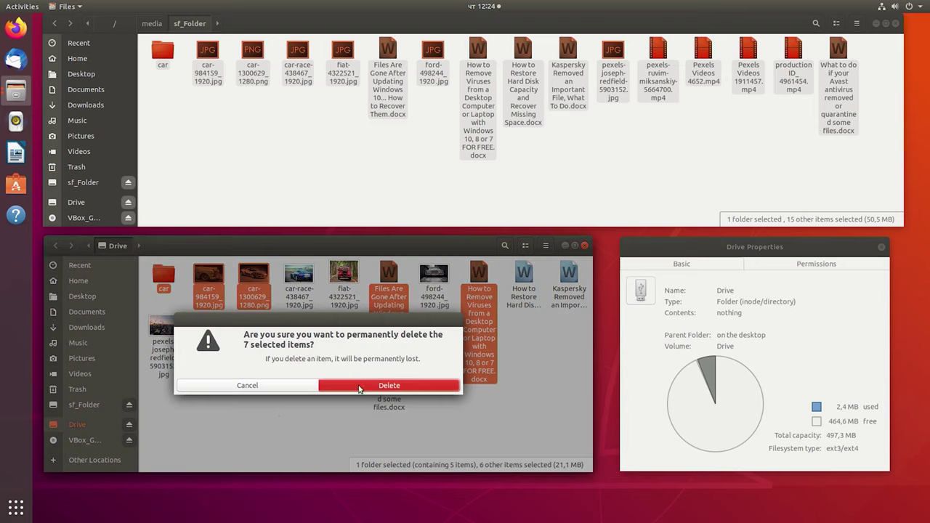
{"action": "left_click", "coordinate": [384, 388]}
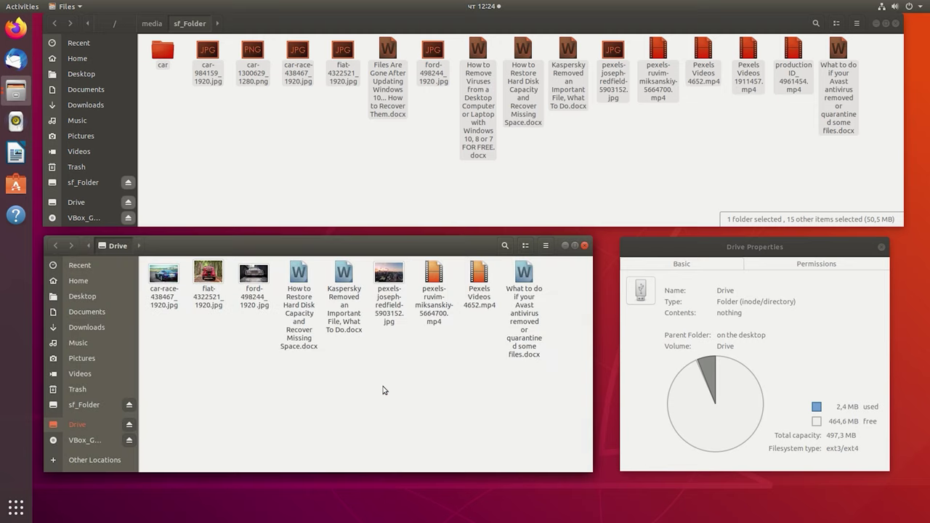
Eject the Drive volume in Ubuntu and, in Windows, dismiss the request to format drive G: without formatting
{"action": "left_click", "coordinate": [130, 426]}
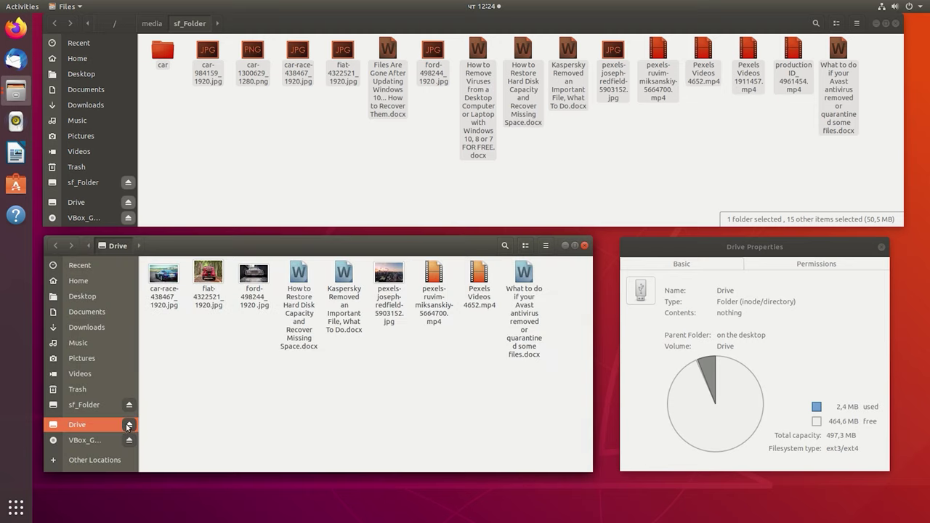
{"action": "left_click", "coordinate": [128, 427]}
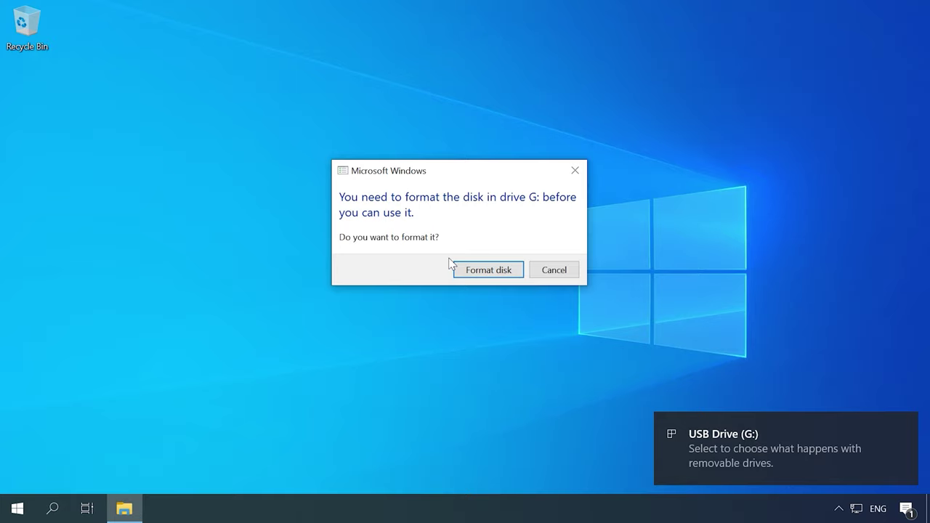
{"action": "left_click", "coordinate": [575, 172]}
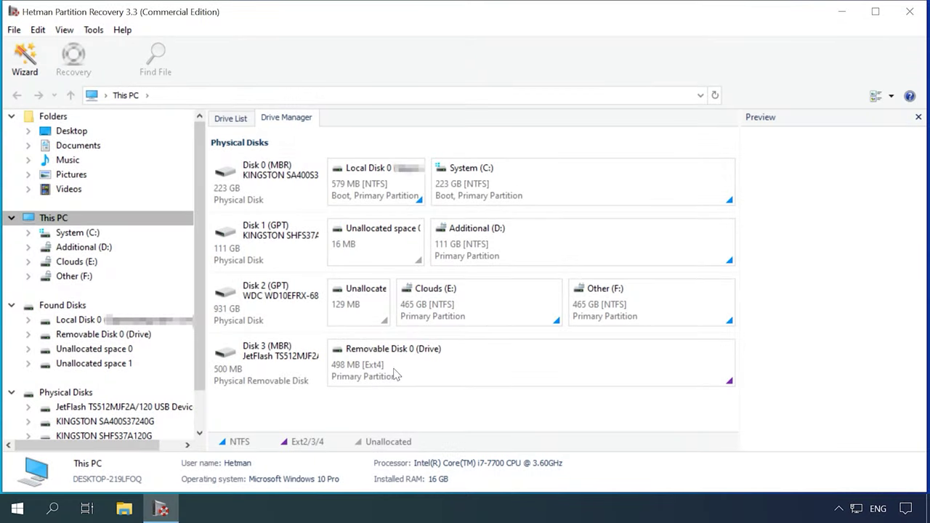
In Hetman Partition Recovery, run a Fast scan of Removable Disk 0 (Drive) and open the results
{"action": "left_click", "coordinate": [399, 361]}
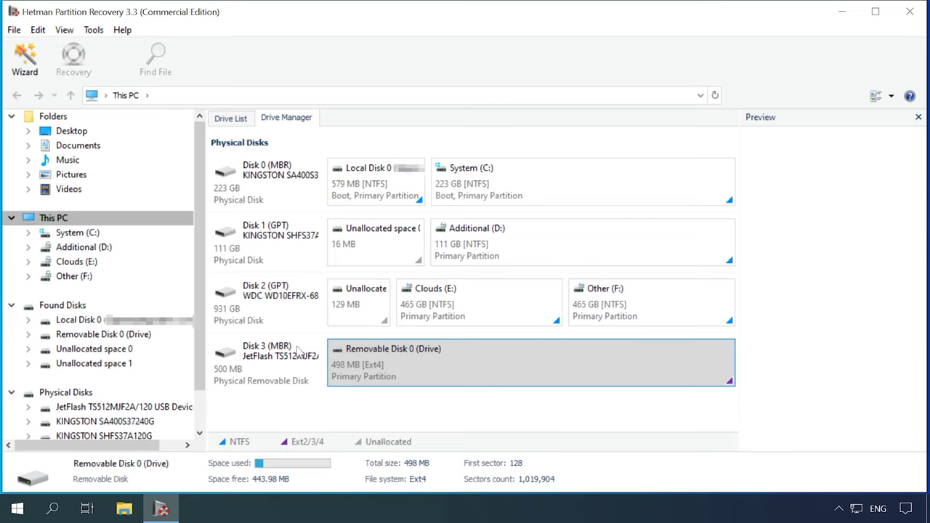
{"action": "left_click", "coordinate": [269, 353]}
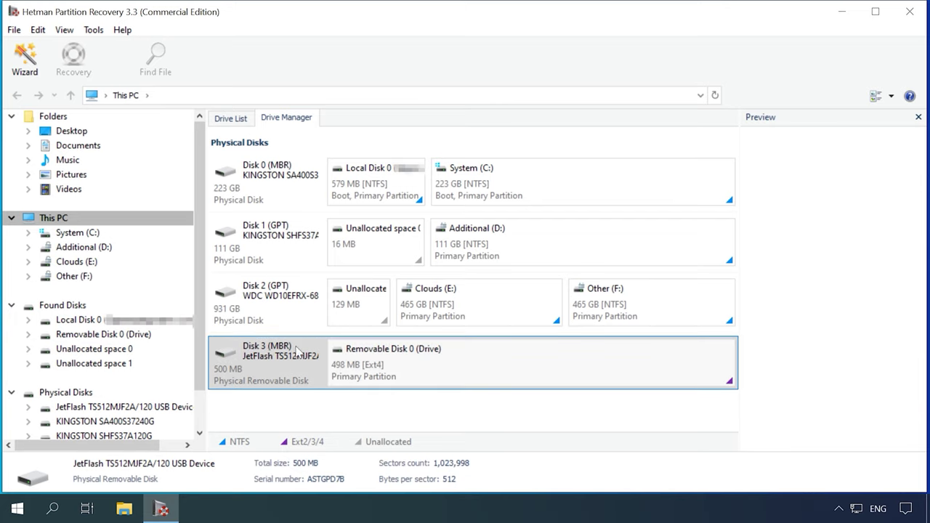
{"action": "right_click", "coordinate": [444, 361]}
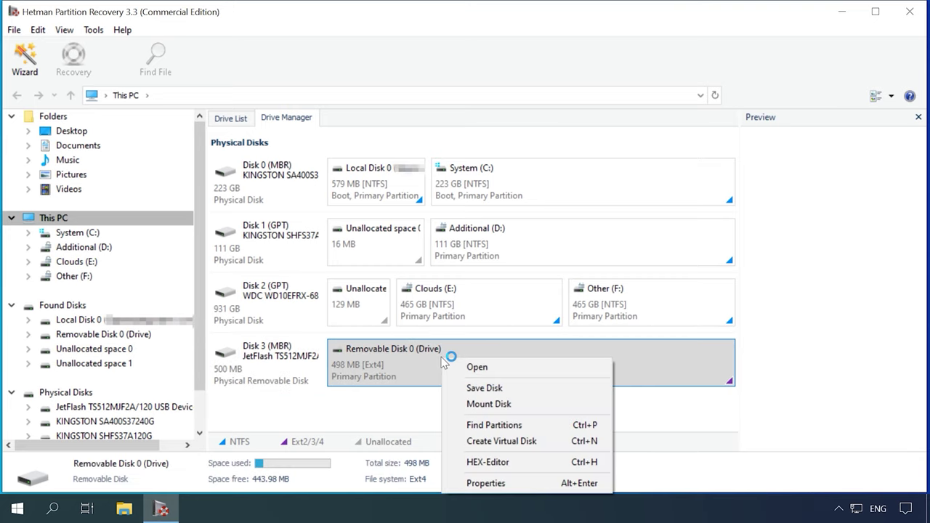
{"action": "left_click", "coordinate": [474, 367]}
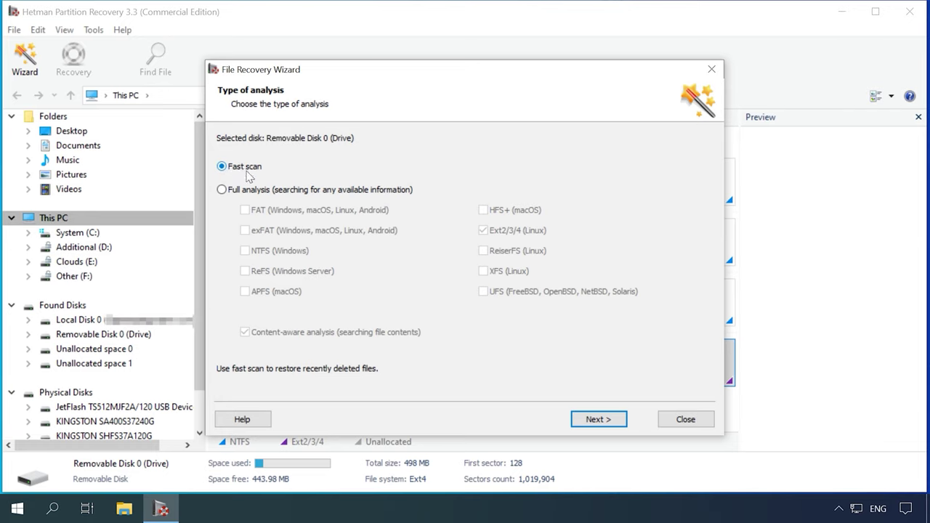
{"action": "left_click", "coordinate": [593, 420]}
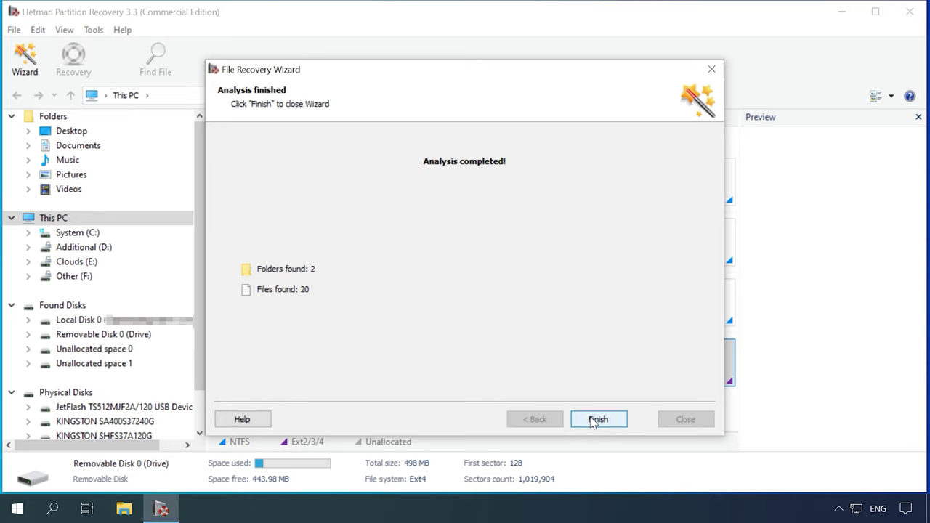
{"action": "left_click", "coordinate": [593, 421]}
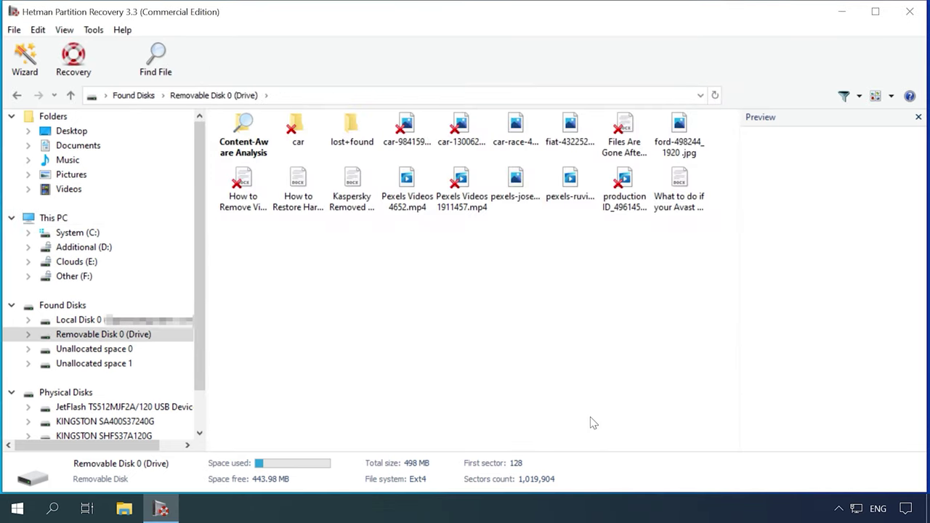
Open the deleted car folder and preview bmw-918408_1920.jpg and buildings-1851246_1920.jpg
{"action": "double_click", "coordinate": [300, 131]}
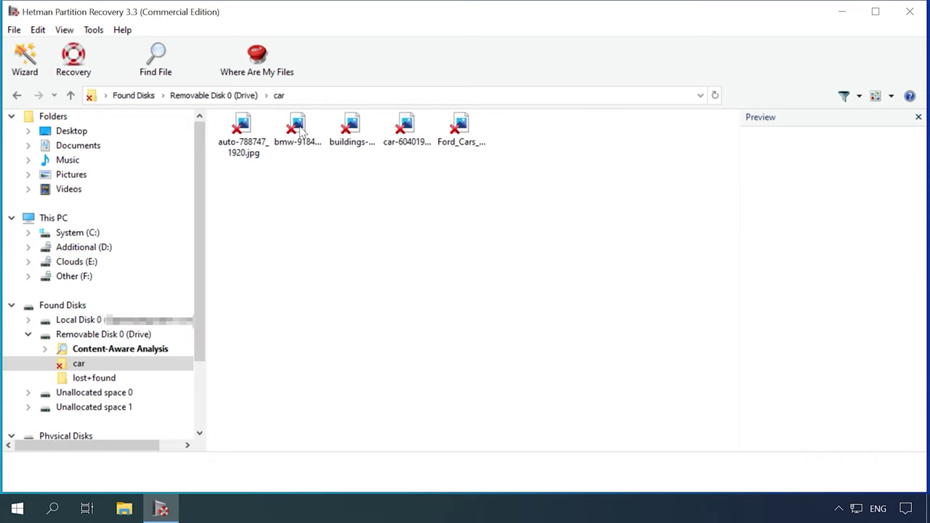
{"action": "left_click", "coordinate": [298, 130]}
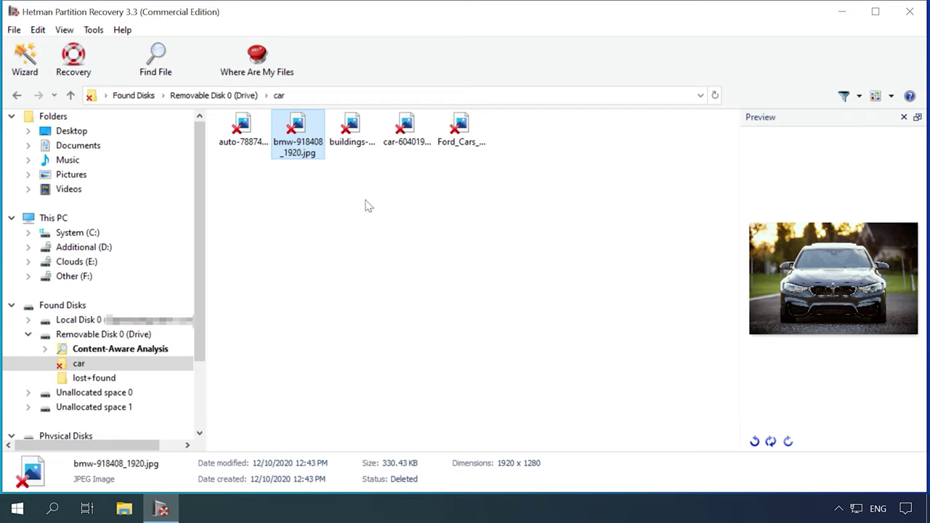
{"action": "left_click", "coordinate": [352, 135]}
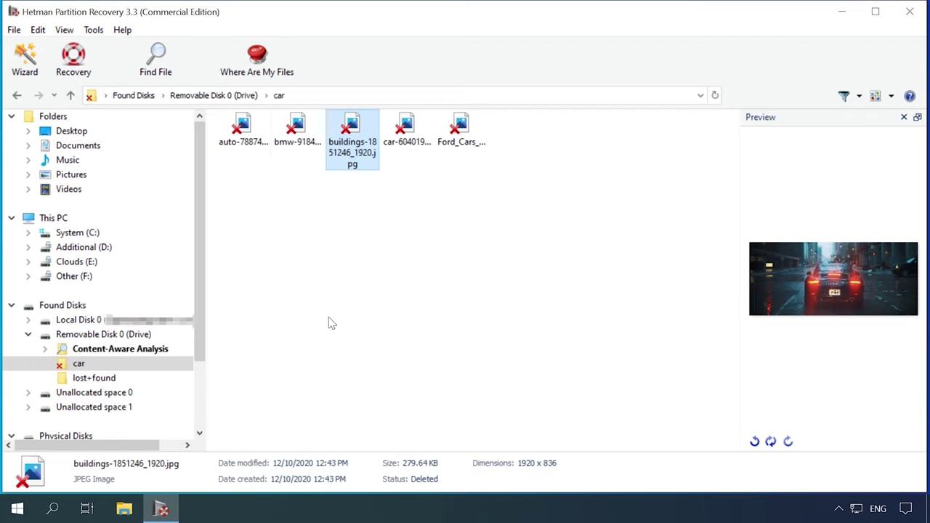
Return to the root of Removable Disk 0 (Drive) and preview the deleted car-984159_1920.jpg and car-1300629_1280.png
{"action": "left_click", "coordinate": [213, 95]}
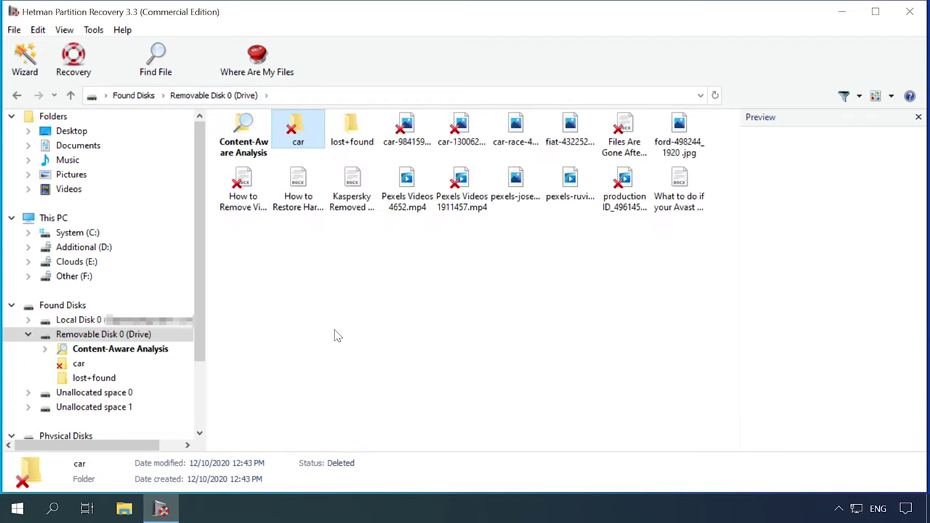
{"action": "left_click", "coordinate": [411, 128]}
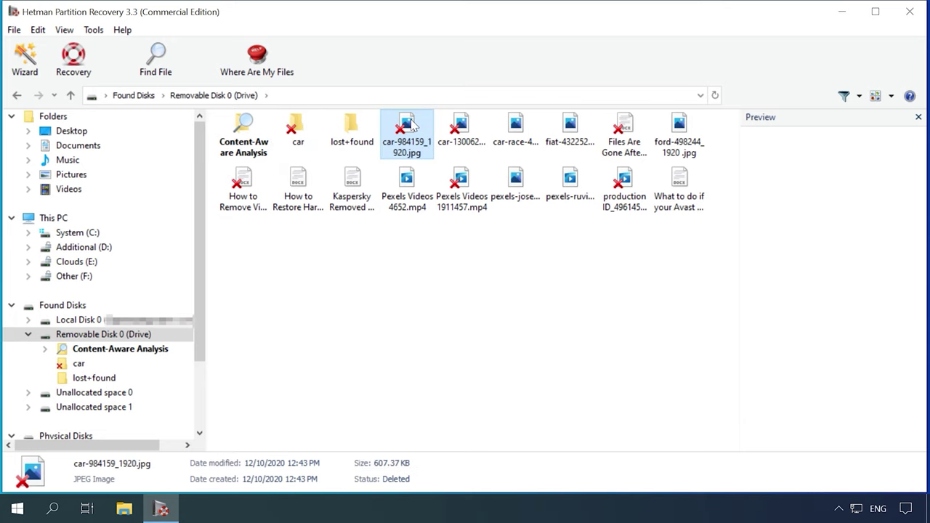
{"action": "left_click", "coordinate": [460, 125]}
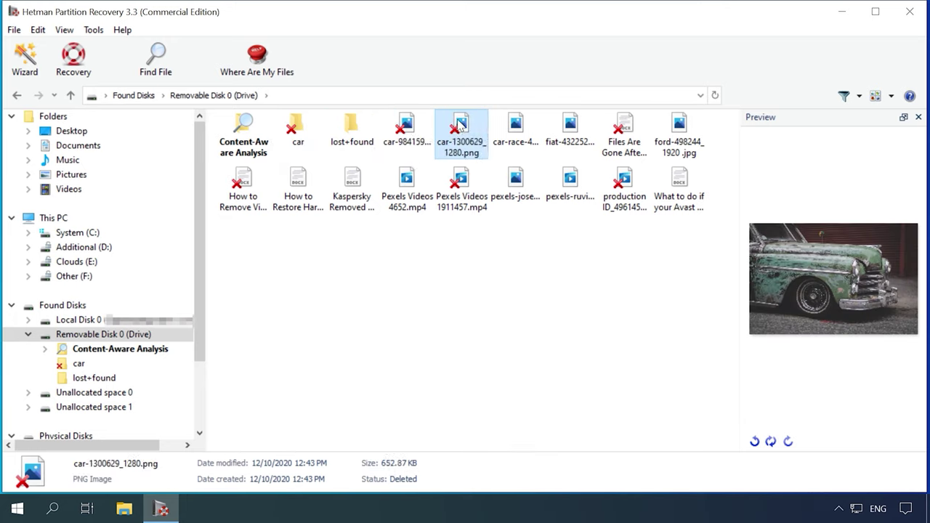
Play the preview of the deleted production ID_4961454.mp4 and preview the deleted document on removing viruses
{"action": "left_click", "coordinate": [623, 188]}
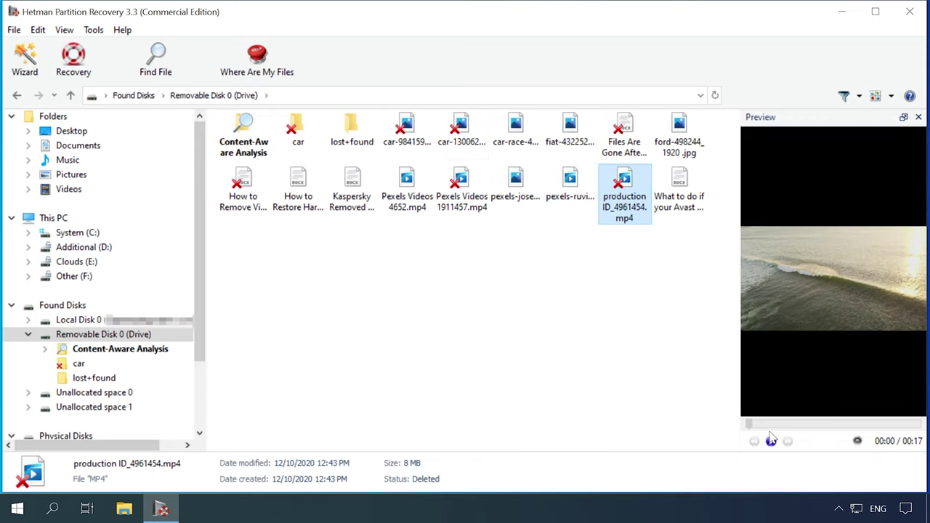
{"action": "left_click", "coordinate": [772, 440]}
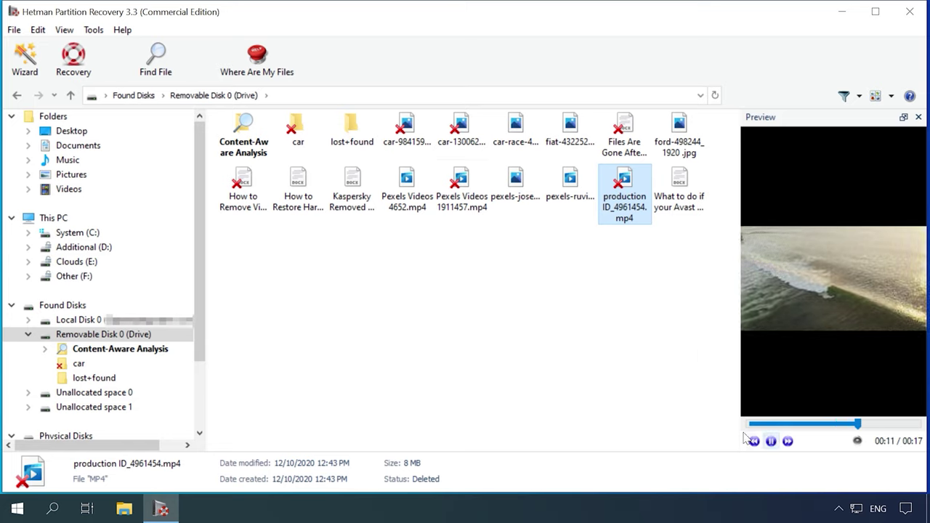
{"action": "left_click", "coordinate": [243, 188]}
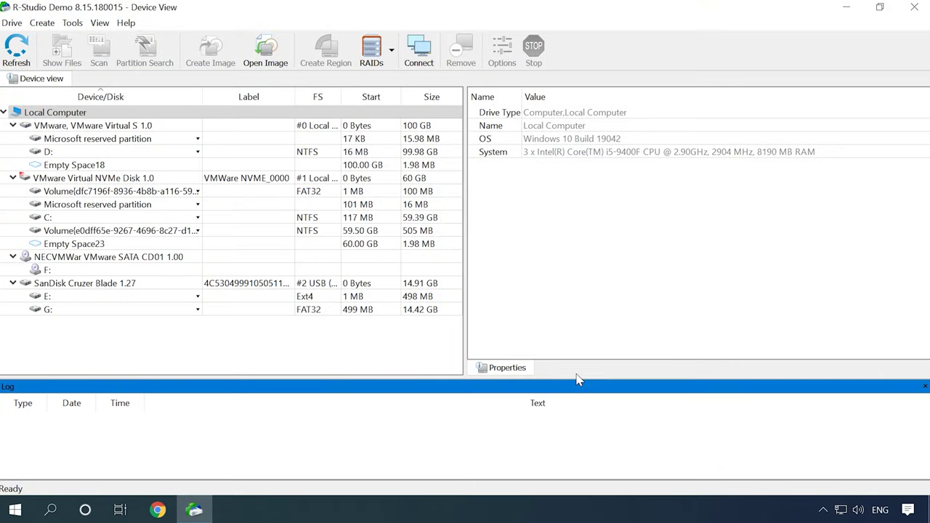
Switch to R-Studio and scan the Ext4 volume E: on the SanDisk Cruzer Blade, using the Scan area option
{"action": "left_click", "coordinate": [129, 283]}
{"action": "left_click", "coordinate": [143, 297]}
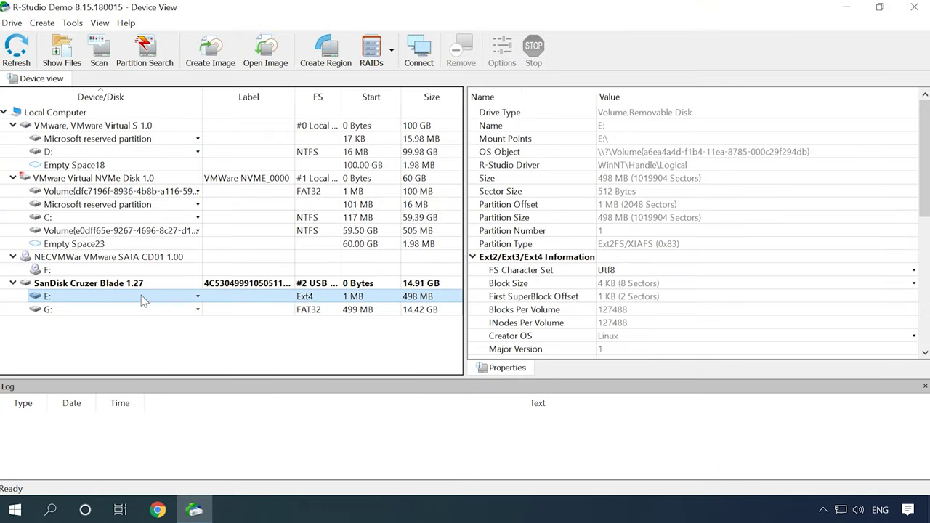
{"action": "left_click", "coordinate": [198, 297]}
{"action": "left_click", "coordinate": [218, 298]}
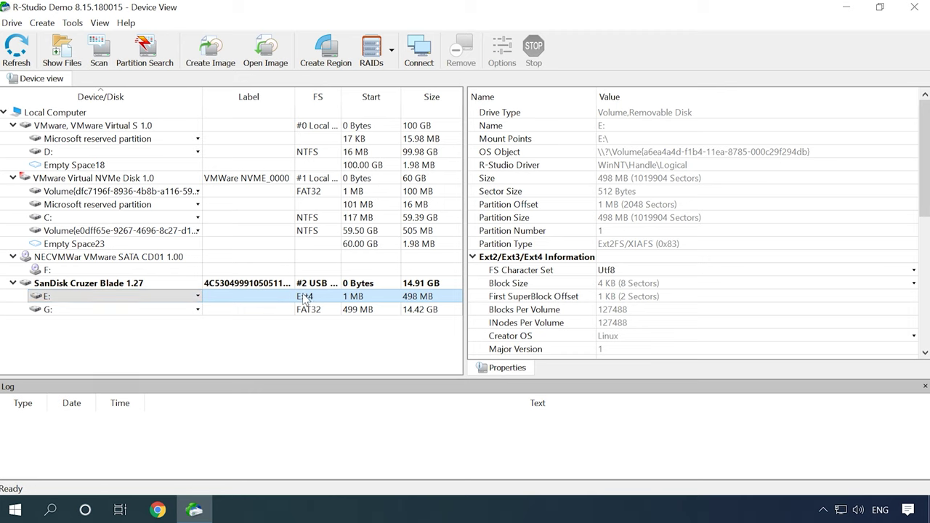
{"action": "left_click", "coordinate": [98, 50]}
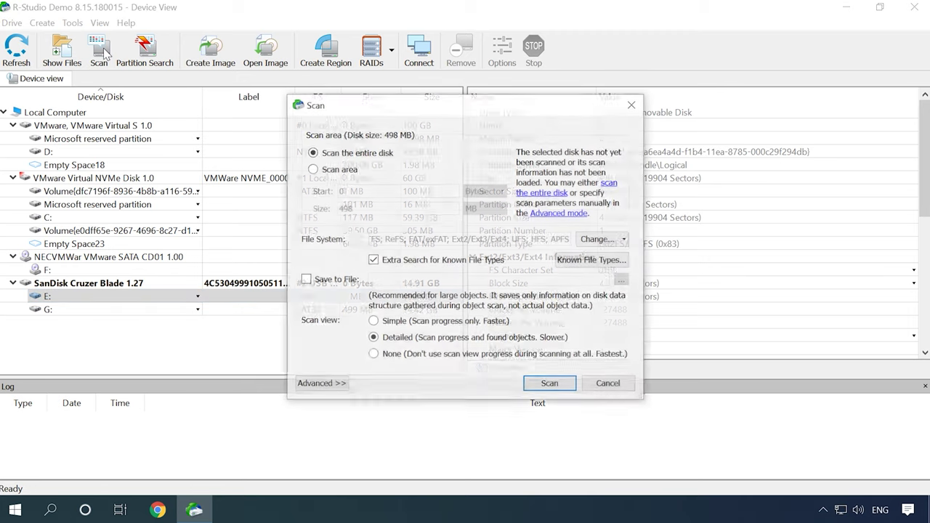
{"action": "left_click", "coordinate": [313, 168]}
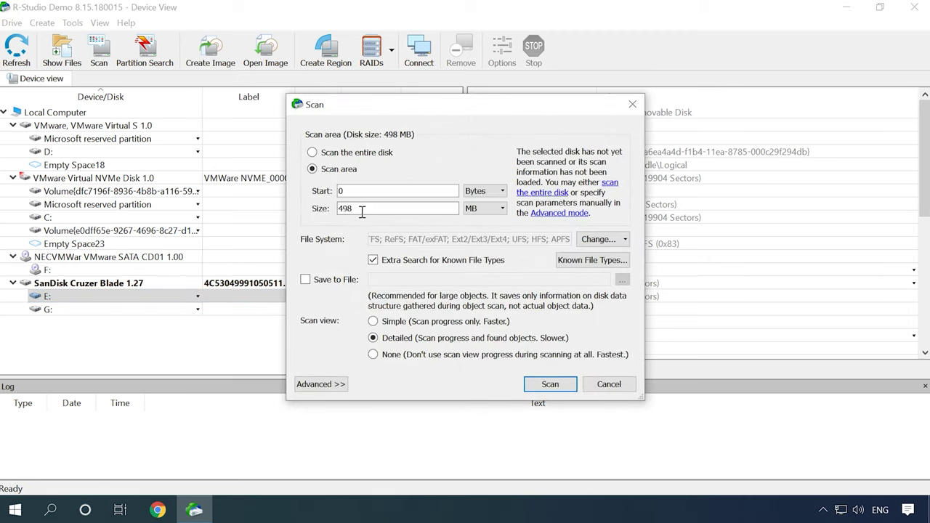
{"action": "left_click", "coordinate": [373, 260]}
{"action": "left_click", "coordinate": [514, 282]}
{"action": "left_click", "coordinate": [375, 322]}
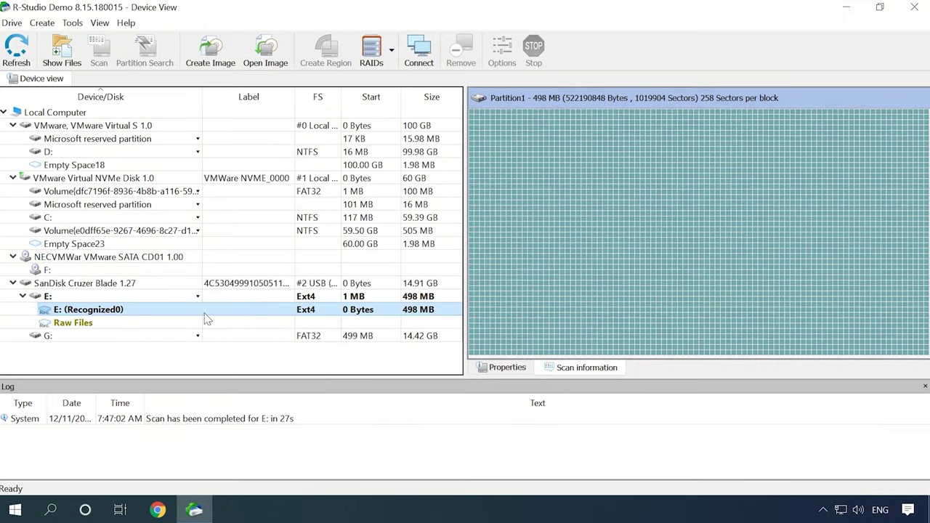
Open the recognized E: partition and preview the deleted images car-1300629_1280.png, car-984159_1920.jpg and car-race-438467_1920.jpg, closing each preview
{"action": "double_click", "coordinate": [145, 312]}
{"action": "scroll", "coordinate": [523, 232], "scroll_direction": "down", "scroll_amount": 1}
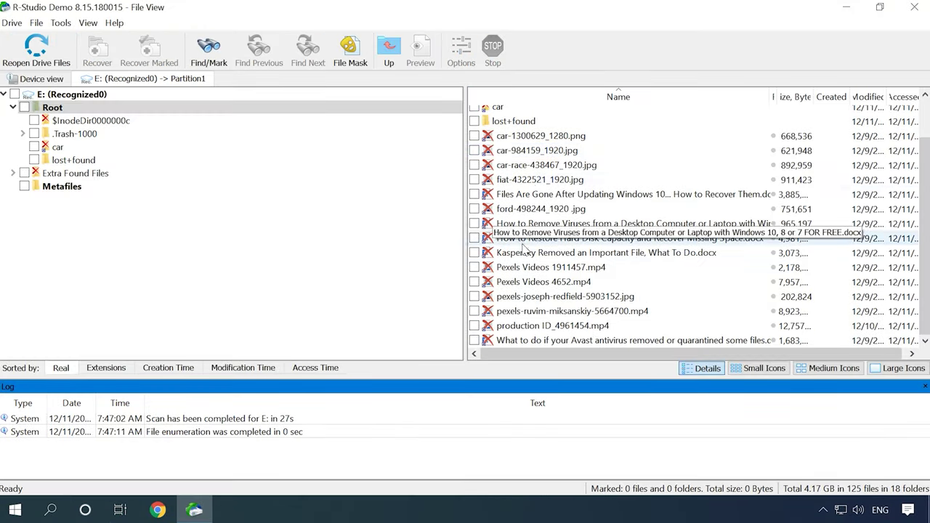
{"action": "scroll", "coordinate": [528, 203], "scroll_direction": "up", "scroll_amount": 1}
{"action": "double_click", "coordinate": [528, 171]}
{"action": "left_click", "coordinate": [783, 44]}
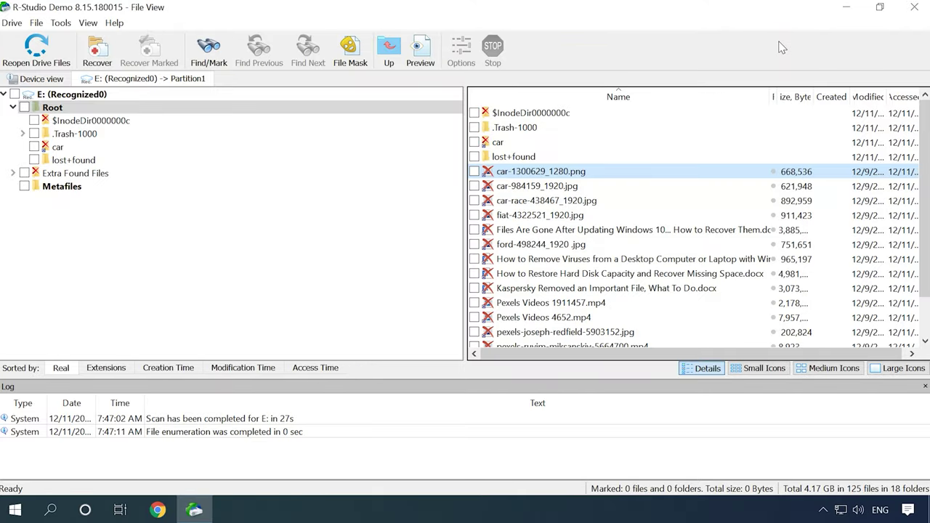
{"action": "double_click", "coordinate": [564, 186]}
{"action": "left_click", "coordinate": [794, 77]}
{"action": "double_click", "coordinate": [588, 201]}
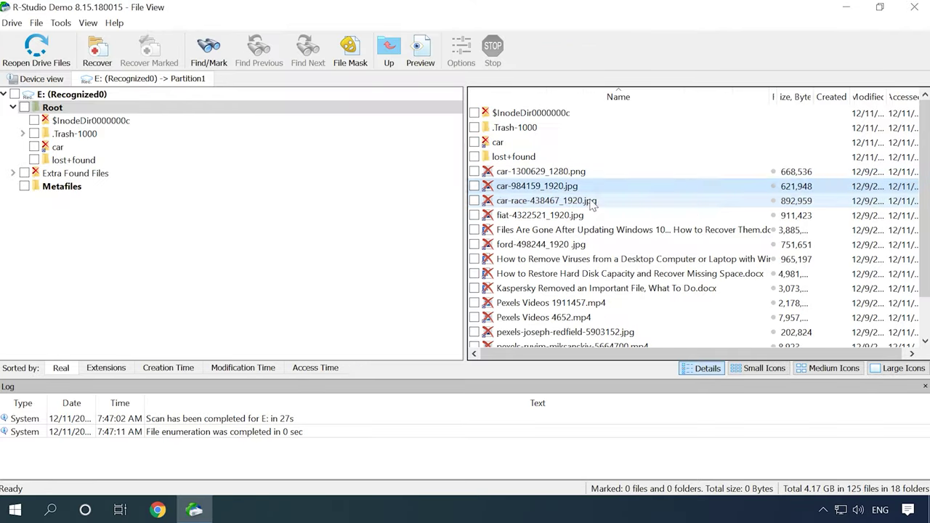
{"action": "left_click", "coordinate": [783, 42]}
Preview the deleted Word documents on files gone after updating Windows 10, removing viruses and restoring hard disk capacity, closing each preview
{"action": "double_click", "coordinate": [576, 231]}
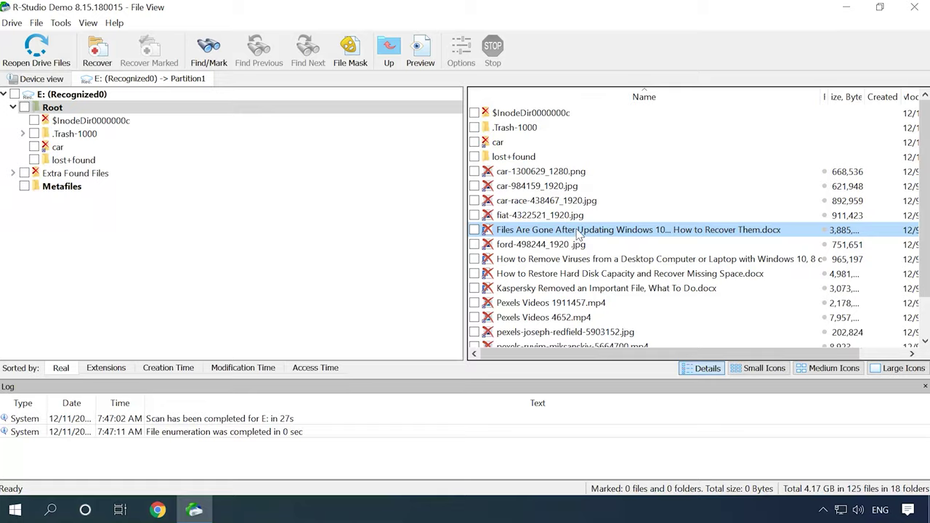
{"action": "left_click", "coordinate": [784, 42]}
{"action": "double_click", "coordinate": [615, 259]}
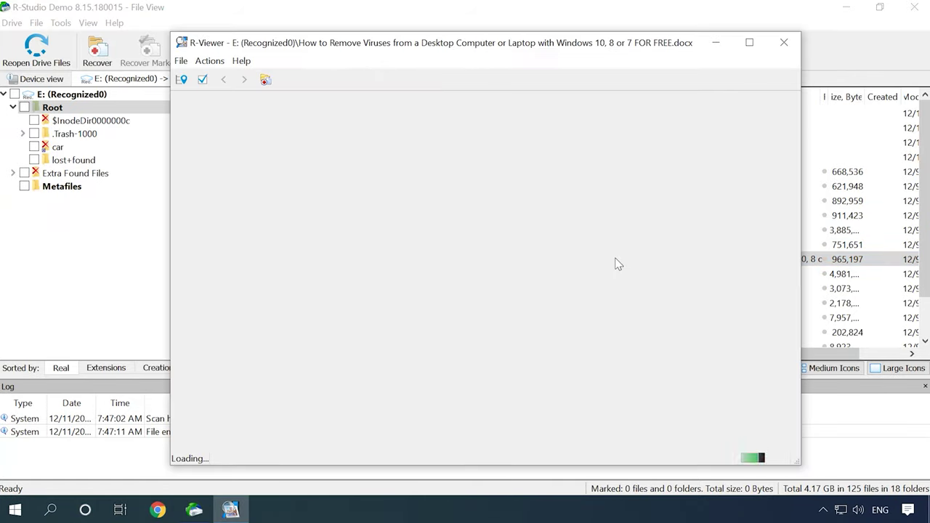
{"action": "left_click", "coordinate": [783, 42]}
{"action": "double_click", "coordinate": [615, 274]}
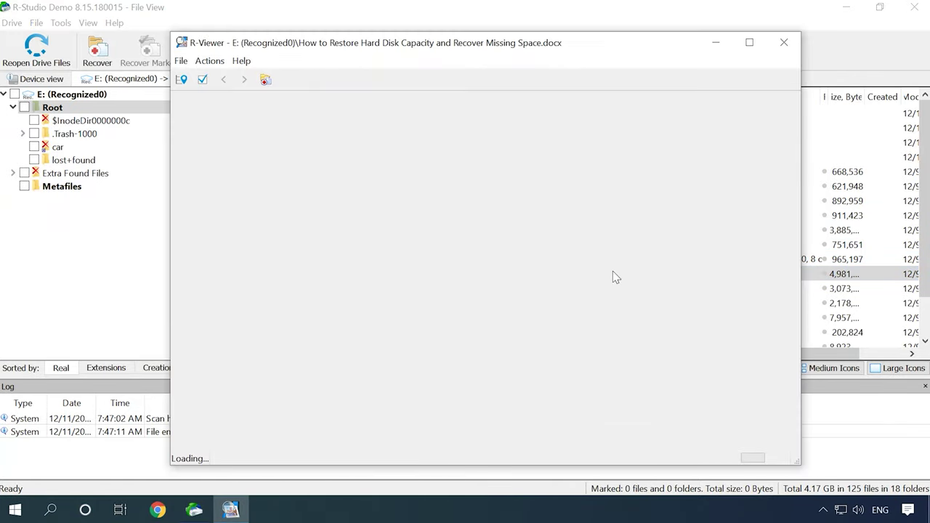
{"action": "left_click", "coordinate": [784, 42]}
Rescan volume E: with the Scan area option and the Detailed scan view, continuing without saving the existing scan information
{"action": "left_click", "coordinate": [42, 78]}
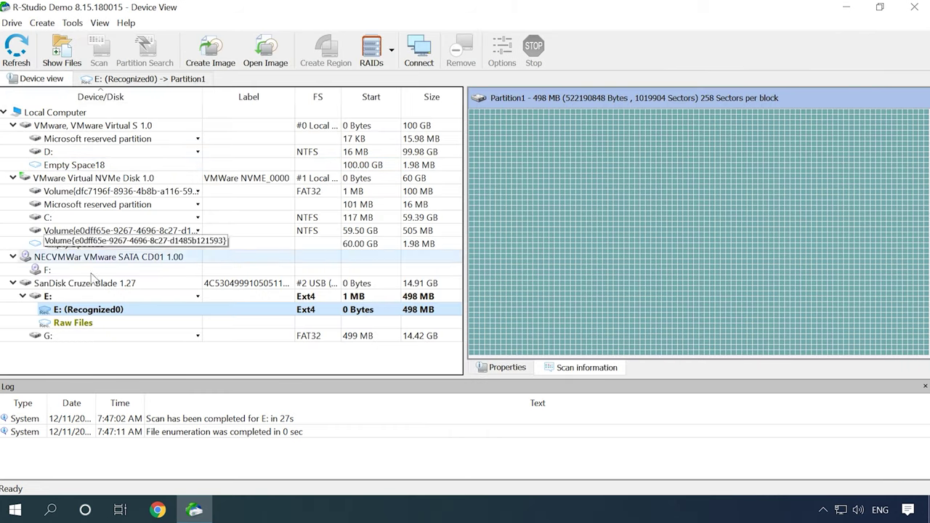
{"action": "left_click", "coordinate": [47, 296]}
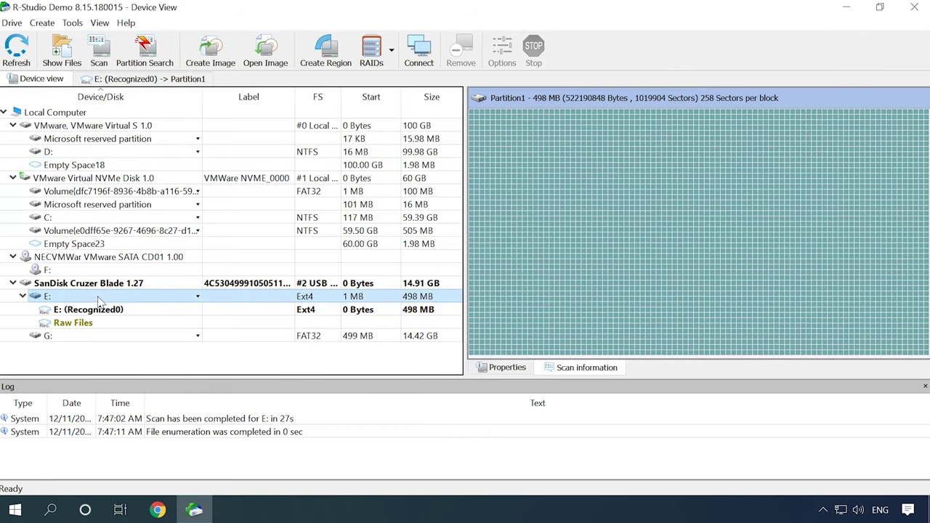
{"action": "left_click", "coordinate": [99, 51]}
{"action": "left_click", "coordinate": [314, 161]}
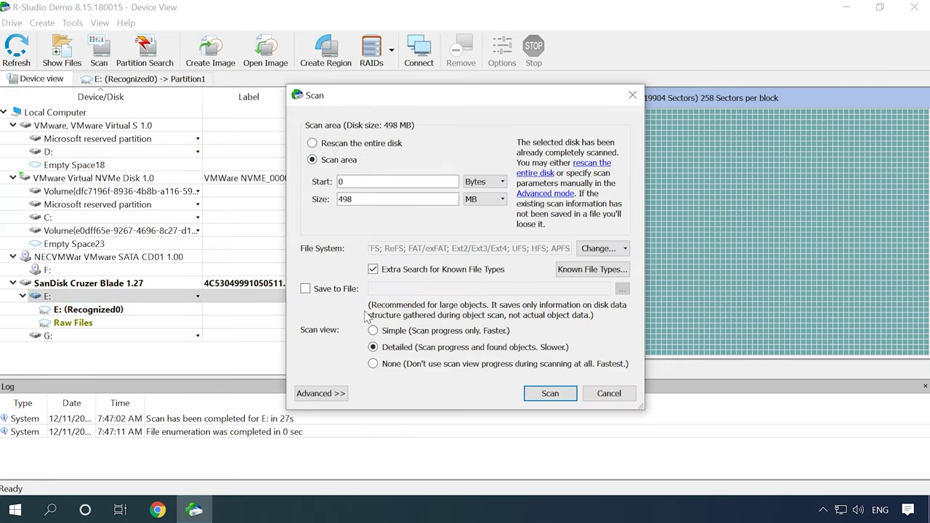
{"action": "left_click", "coordinate": [373, 347]}
{"action": "left_click", "coordinate": [320, 393]}
{"action": "left_click", "coordinate": [338, 393]}
{"action": "left_click", "coordinate": [550, 393]}
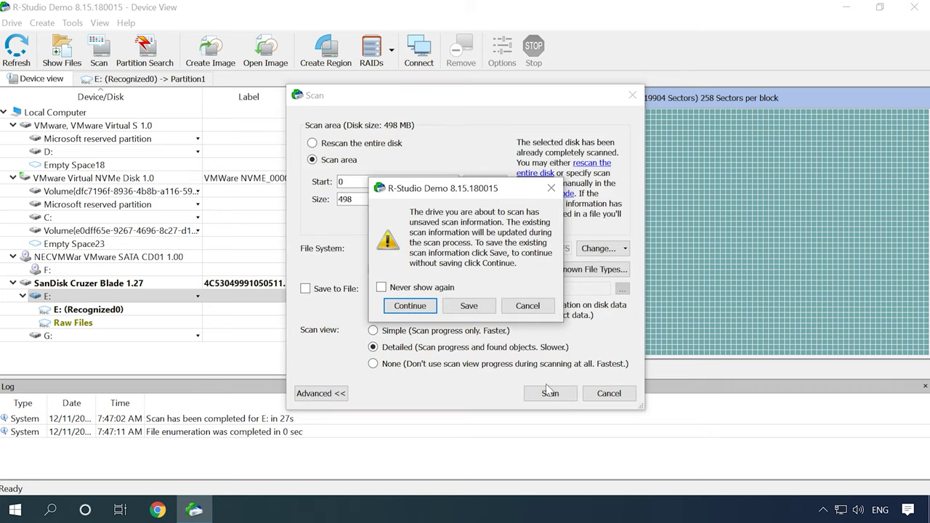
{"action": "left_click", "coordinate": [411, 305]}
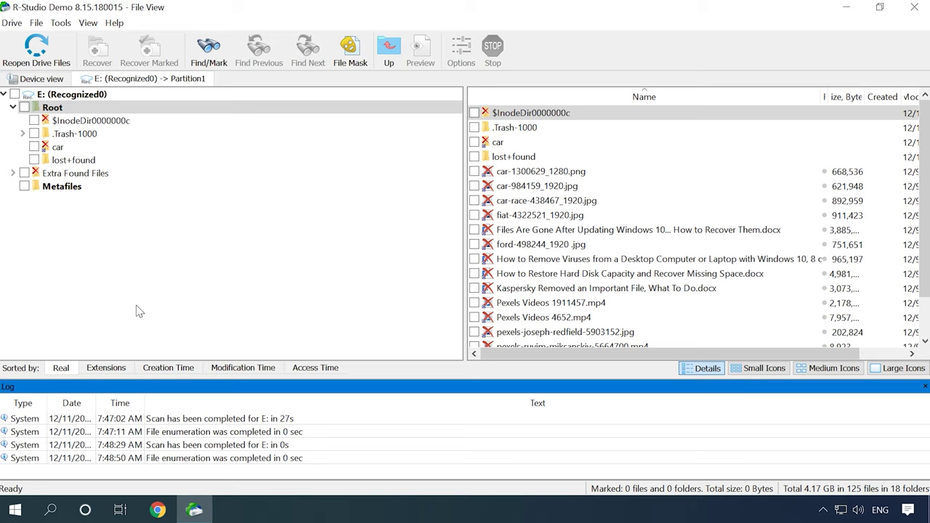
Preview car-984159_1920.jpg, fiat-4322521_1920.jpg and the documents on files gone after updating Windows 10 and restoring hard disk capacity in the rescanned E: partition
{"action": "double_click", "coordinate": [538, 186]}
{"action": "left_click", "coordinate": [786, 38]}
{"action": "double_click", "coordinate": [540, 215]}
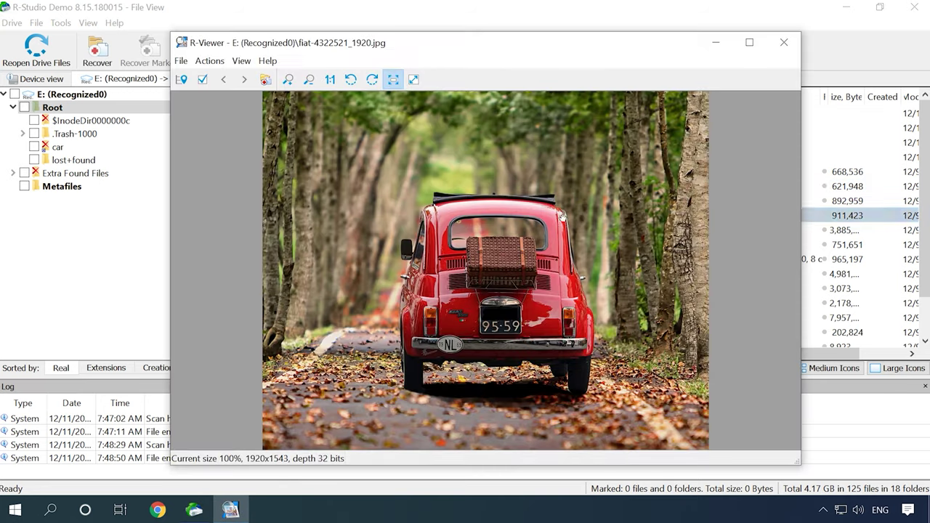
{"action": "left_click", "coordinate": [785, 42]}
{"action": "double_click", "coordinate": [626, 230]}
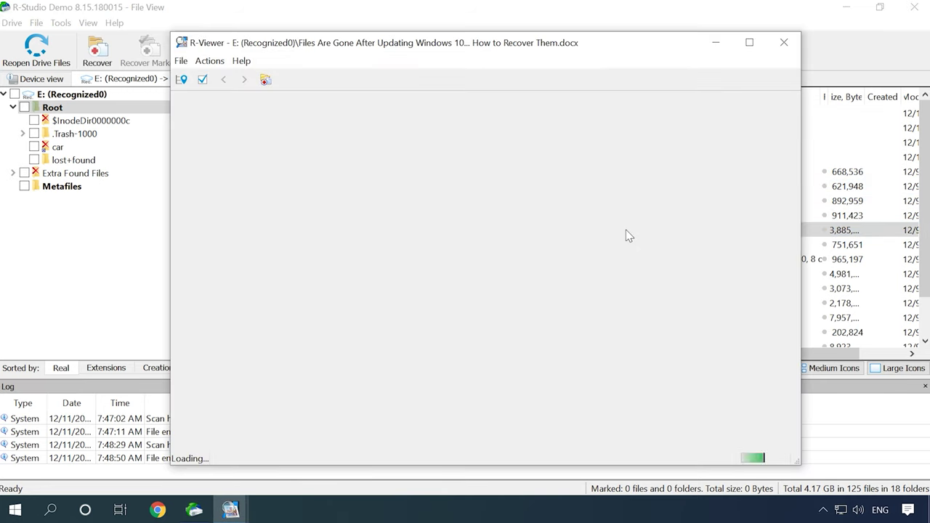
{"action": "left_click", "coordinate": [784, 42]}
{"action": "double_click", "coordinate": [605, 274]}
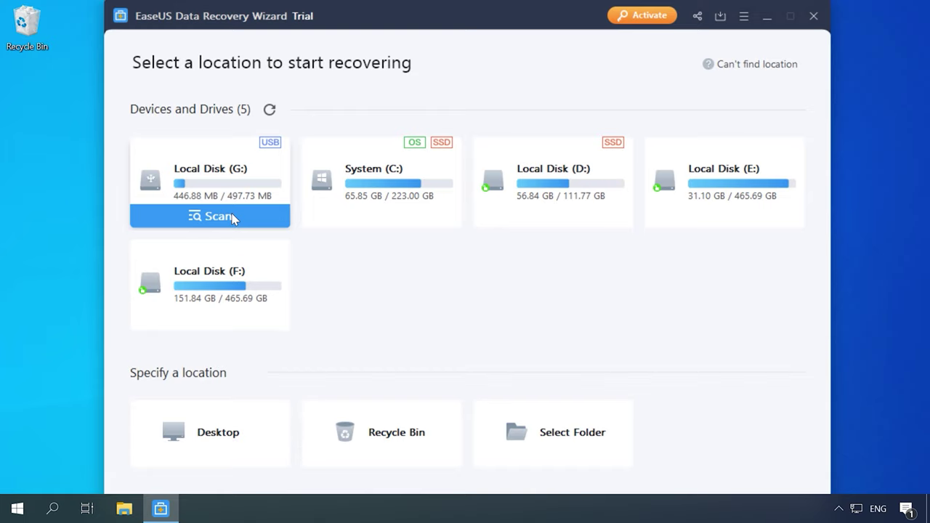
Switch to EaseUS Data Recovery Wizard and scan Local Disk (G:), maximizing the window and widening the folder tree
{"action": "left_click", "coordinate": [232, 216]}
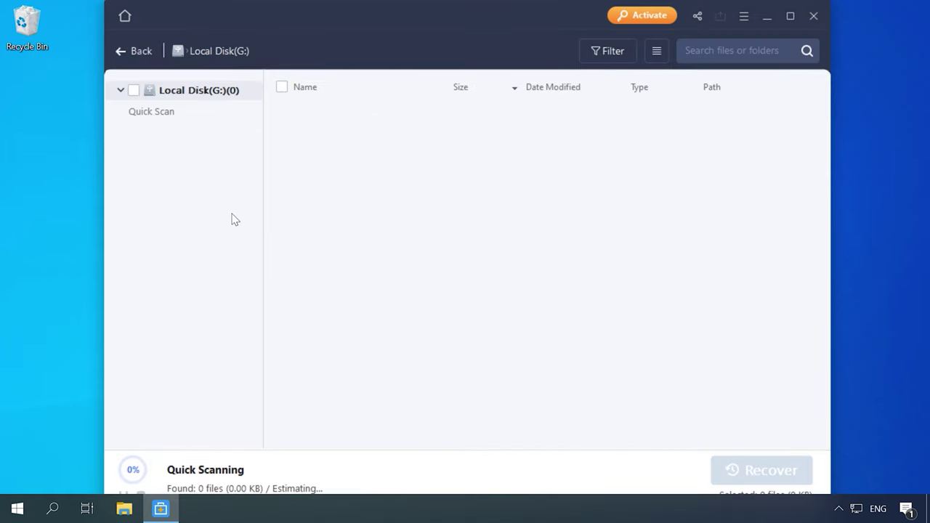
{"action": "left_click", "coordinate": [791, 15]}
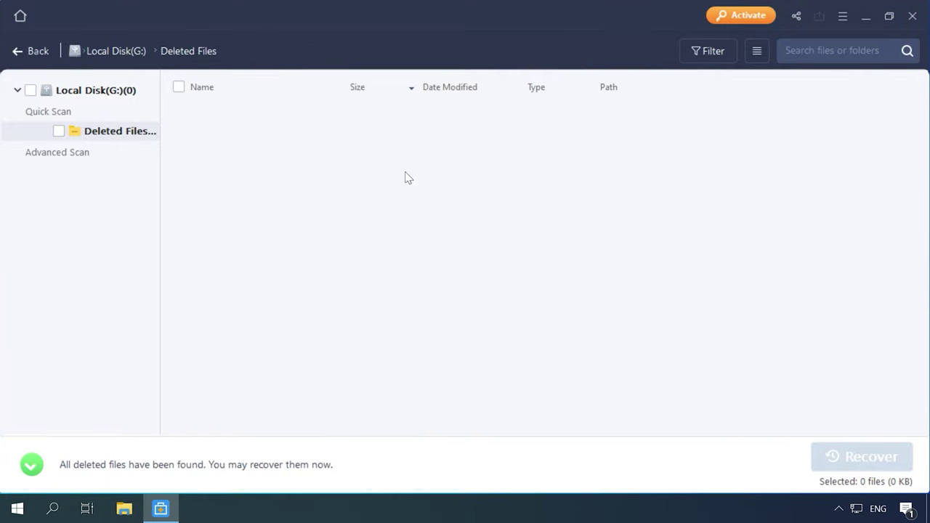
{"action": "left_click_drag", "start_coordinate": [160, 243], "coordinate": [272, 274]}
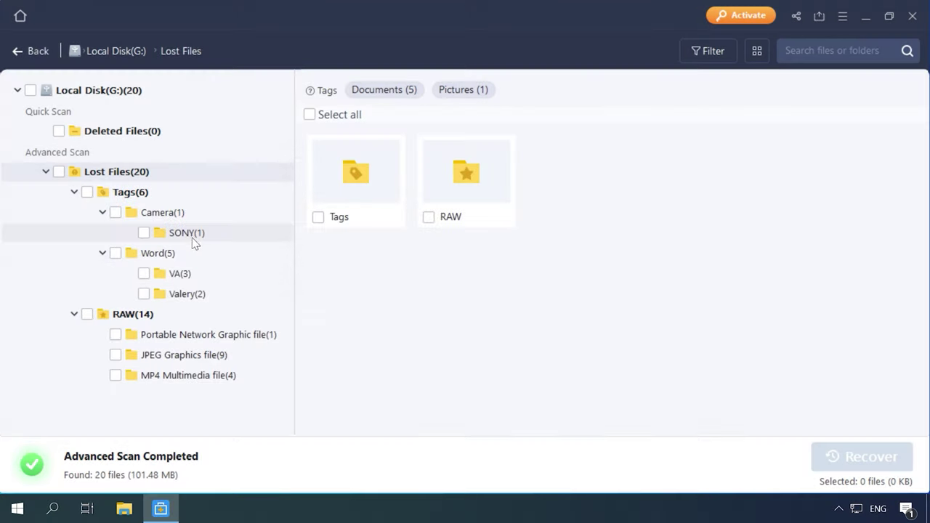
Browse the lost files under Tags: the SONY camera folder and both Word author folders
{"action": "left_click", "coordinate": [189, 239]}
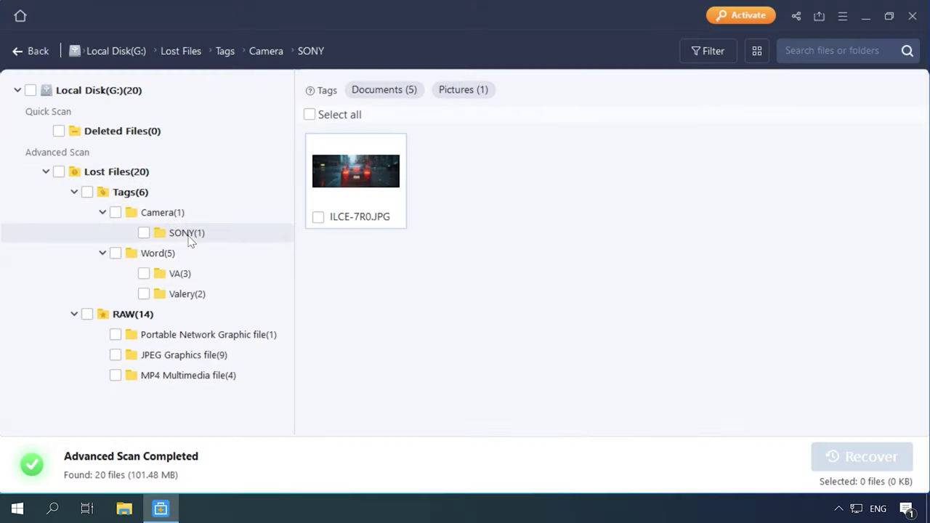
{"action": "left_click", "coordinate": [188, 277]}
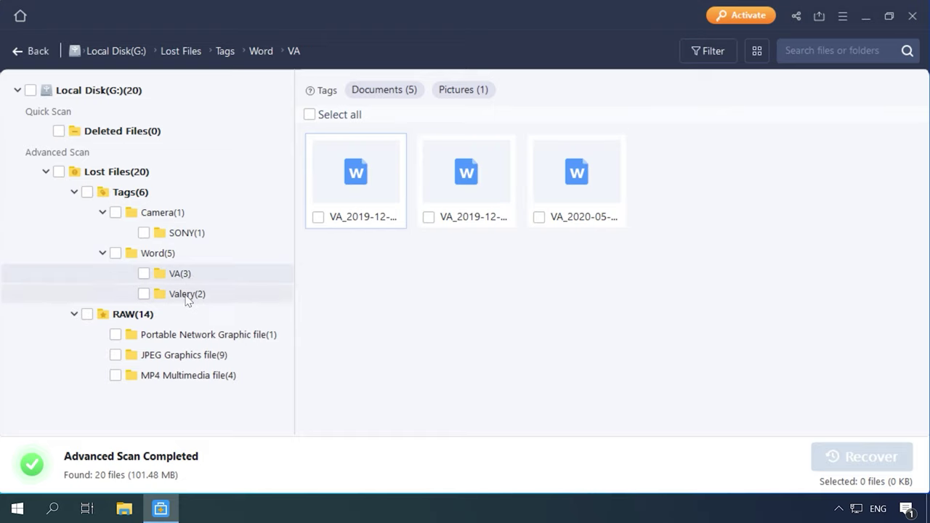
{"action": "left_click", "coordinate": [188, 297]}
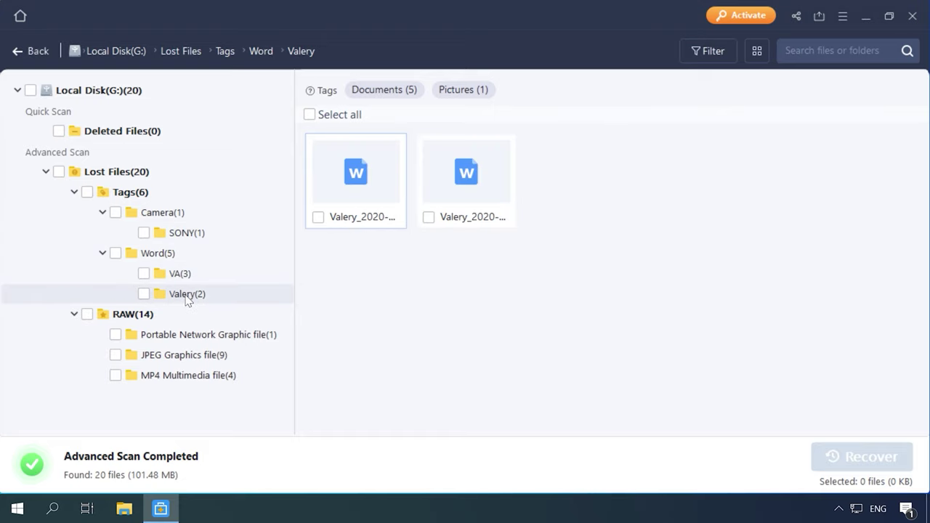
Browse the PNG, JPEG and MP4 folders under RAW and open FILE5.JPG from the JPEG folder
{"action": "left_click", "coordinate": [183, 339]}
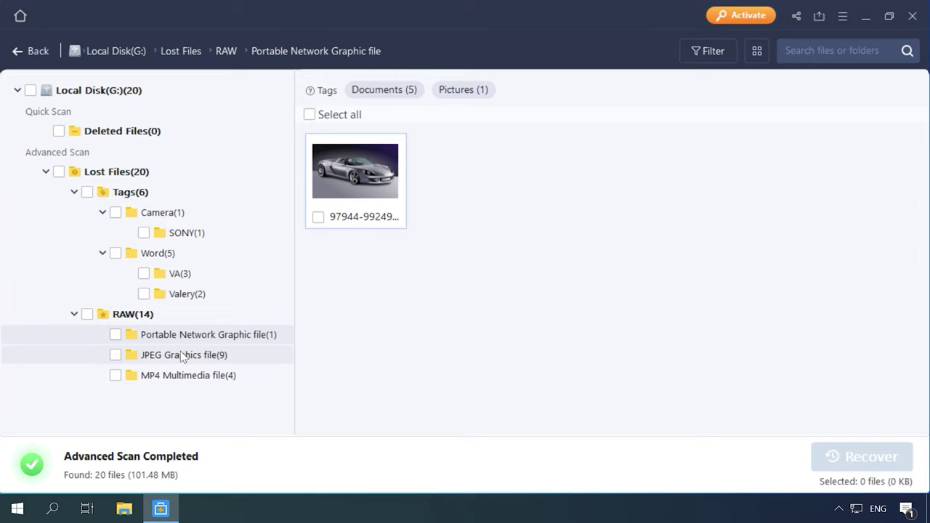
{"action": "left_click", "coordinate": [184, 356]}
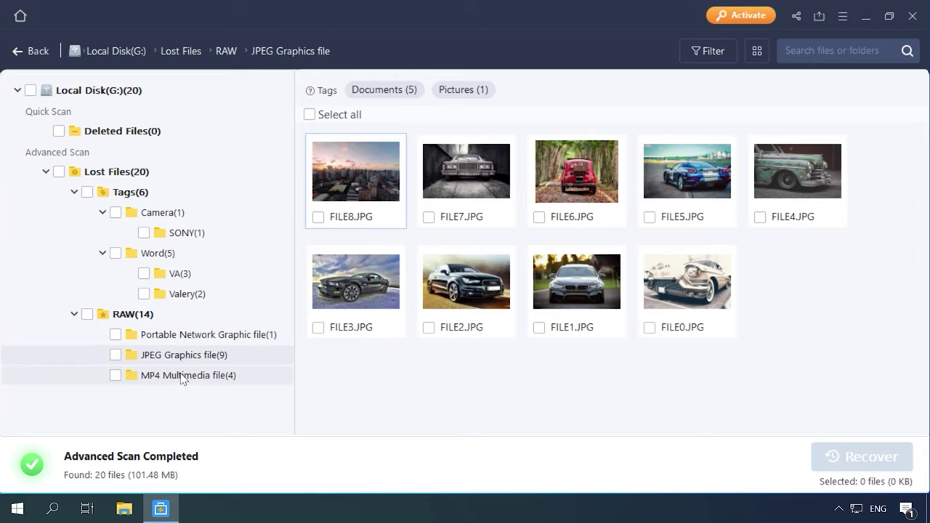
{"action": "left_click", "coordinate": [184, 377]}
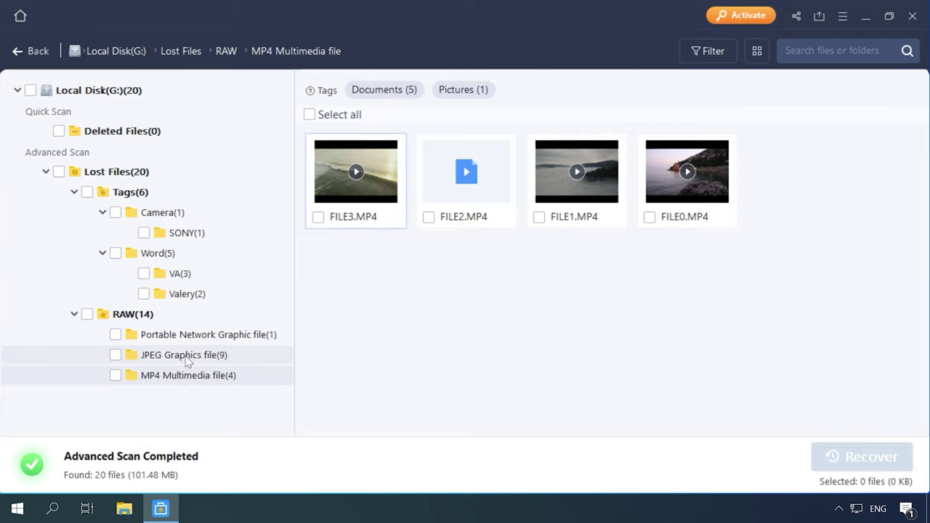
{"action": "left_click", "coordinate": [188, 362]}
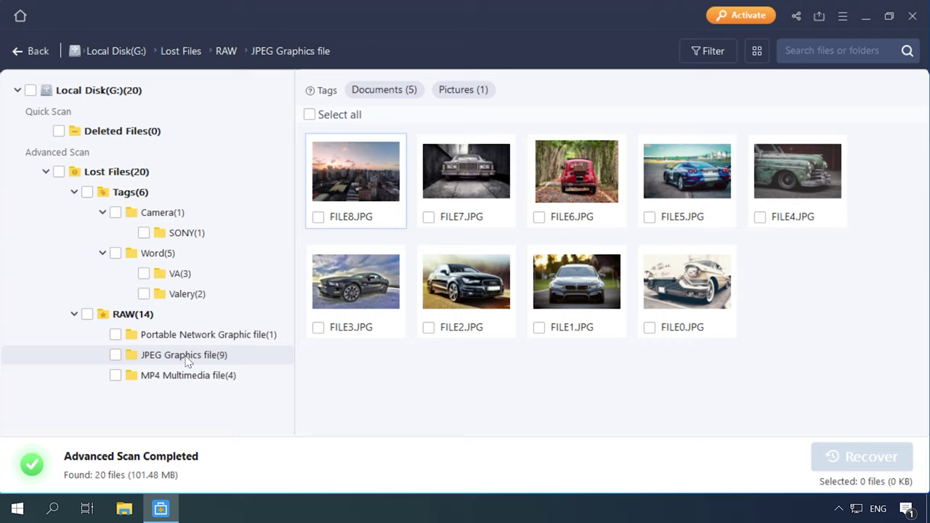
{"action": "double_click", "coordinate": [688, 175]}
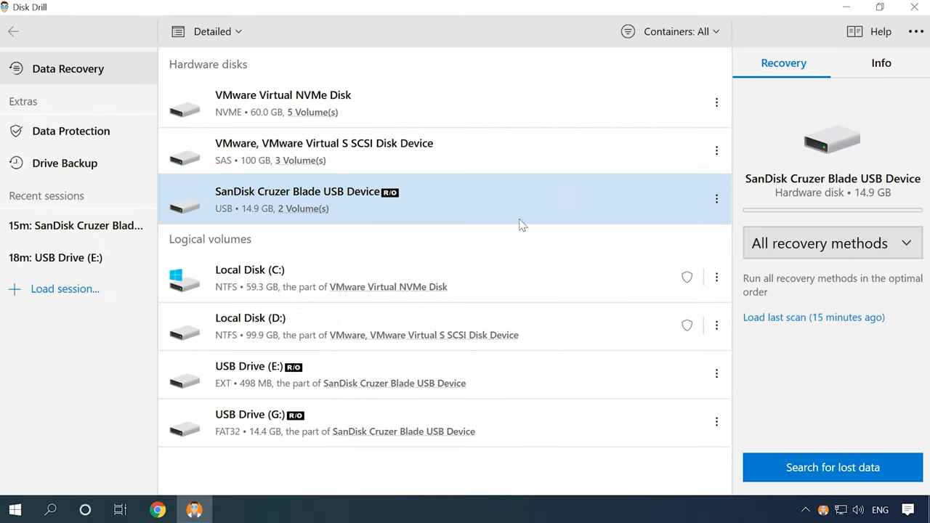
Switch to Disk Drill, select the SanDisk Cruzer Blade USB Device and set its recovery method to Deep Scan
{"action": "left_click", "coordinate": [313, 371]}
{"action": "left_click", "coordinate": [386, 217]}
{"action": "left_click", "coordinate": [716, 201]}
{"action": "left_click", "coordinate": [873, 239]}
{"action": "left_click", "coordinate": [872, 240]}
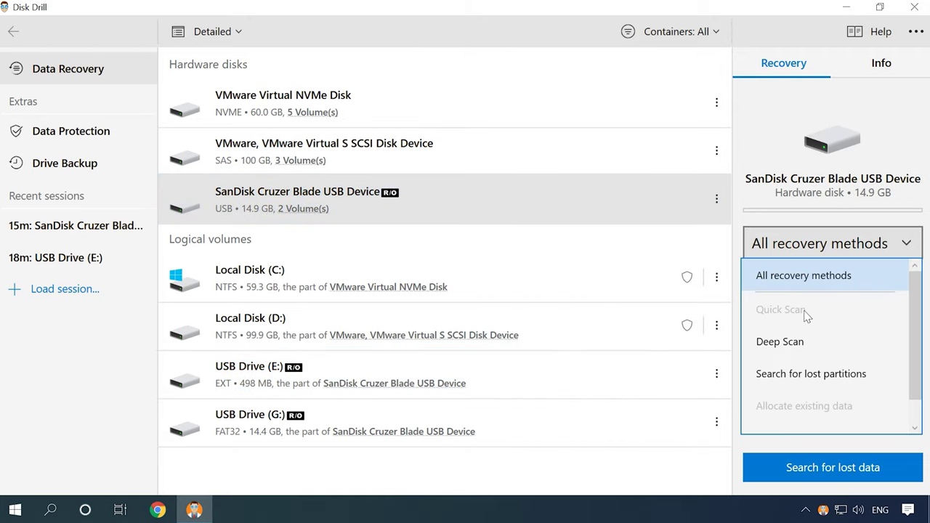
{"action": "left_click", "coordinate": [789, 343]}
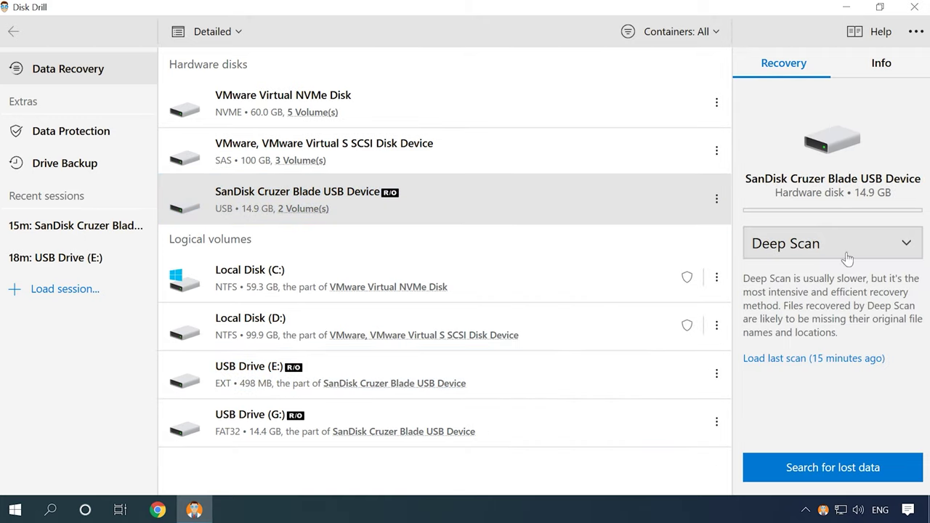
Run the Deep Scan on the SanDisk Cruzer Blade, open the found items and list the docx files under Documents
{"action": "left_click", "coordinate": [838, 474]}
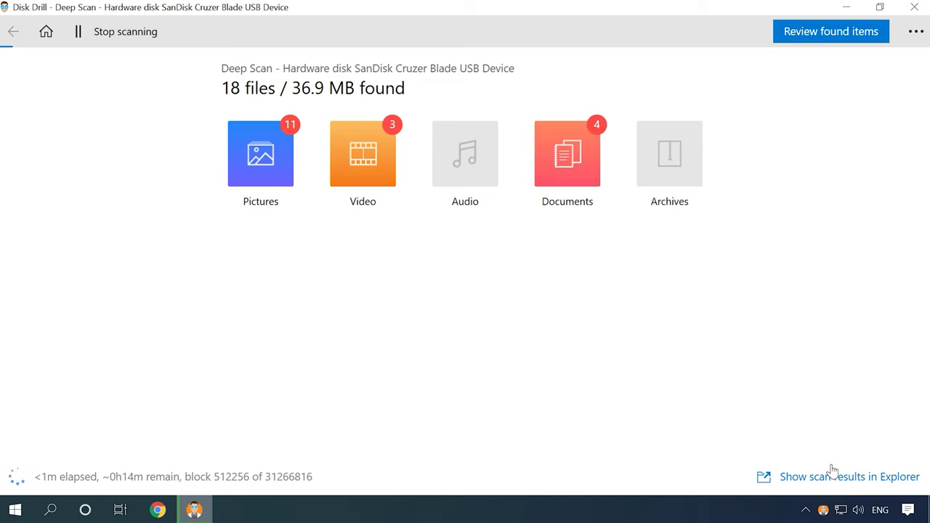
{"action": "left_click", "coordinate": [831, 31]}
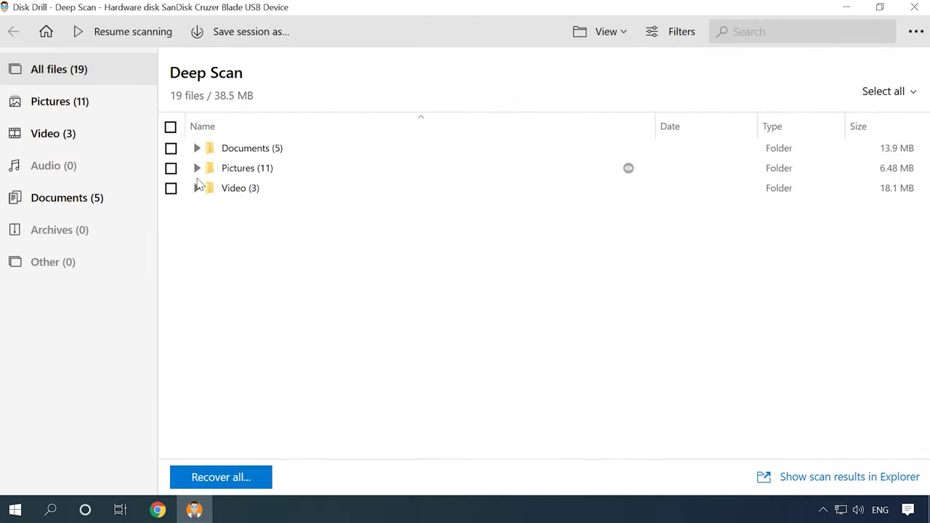
{"action": "left_click", "coordinate": [197, 149]}
{"action": "left_click", "coordinate": [204, 168]}
{"action": "left_click", "coordinate": [218, 187]}
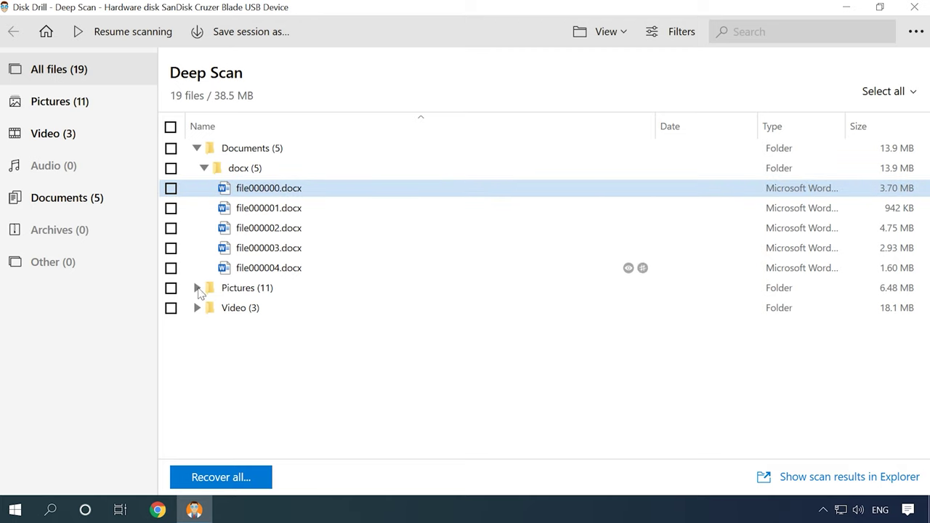
Expand the jpg and png folders under Pictures and the mp4 folder under Video, and look through the found files
{"action": "left_click", "coordinate": [197, 288]}
{"action": "left_click", "coordinate": [197, 347]}
{"action": "left_click", "coordinate": [204, 308]}
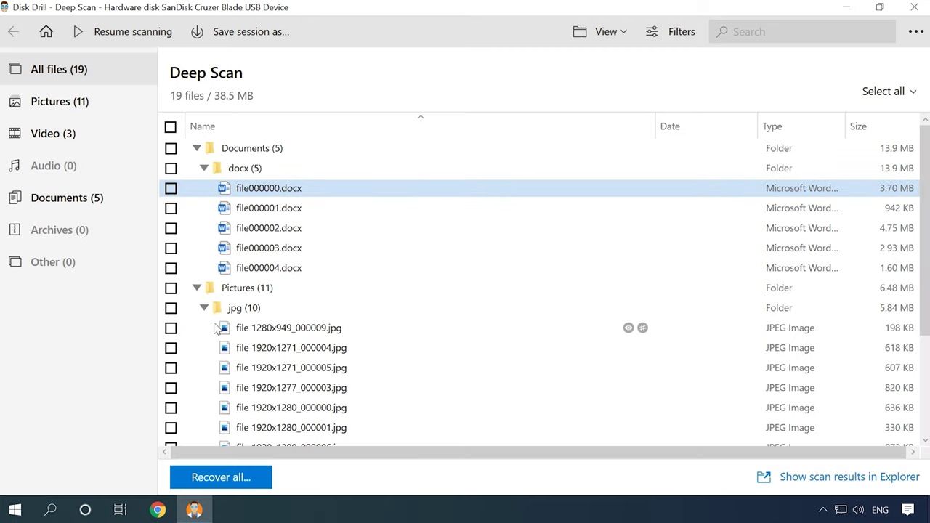
{"action": "scroll", "coordinate": [209, 312], "scroll_direction": "down", "scroll_amount": 3}
{"action": "left_click", "coordinate": [204, 388]}
{"action": "scroll", "coordinate": [199, 422], "scroll_direction": "down", "scroll_amount": 1}
{"action": "left_click", "coordinate": [204, 428]}
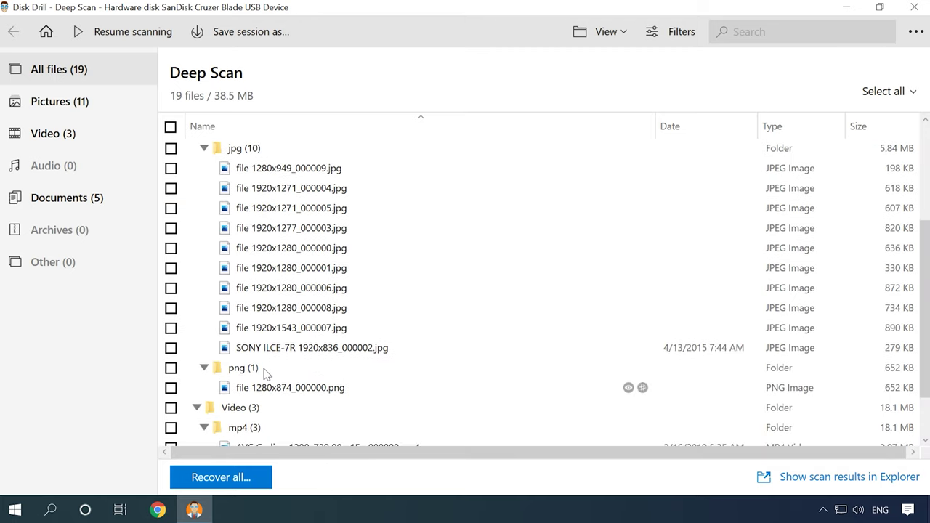
{"action": "scroll", "coordinate": [287, 375], "scroll_direction": "down", "scroll_amount": 1}
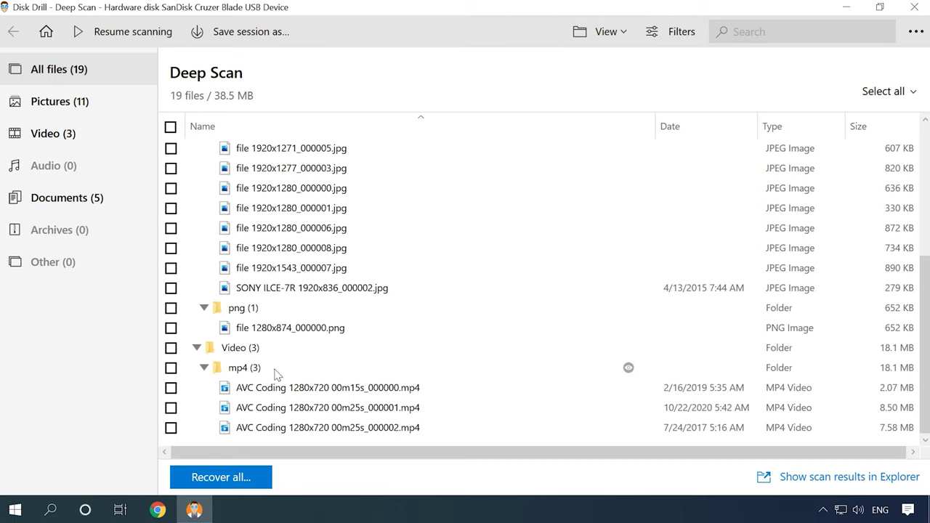
{"action": "scroll", "coordinate": [303, 372], "scroll_direction": "up", "scroll_amount": 4}
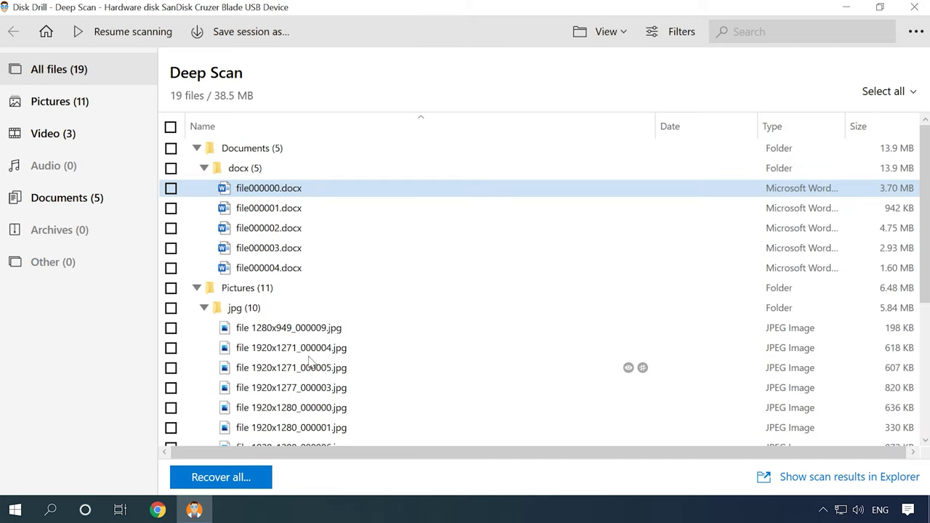
Preview several found JPEG pictures, including file 1920x1280_000008.jpg, and the PNG image file 1280x874_000000.png
{"action": "scroll", "coordinate": [304, 233], "scroll_direction": "down", "scroll_amount": 3}
{"action": "left_click", "coordinate": [305, 172]}
{"action": "left_click", "coordinate": [306, 228]}
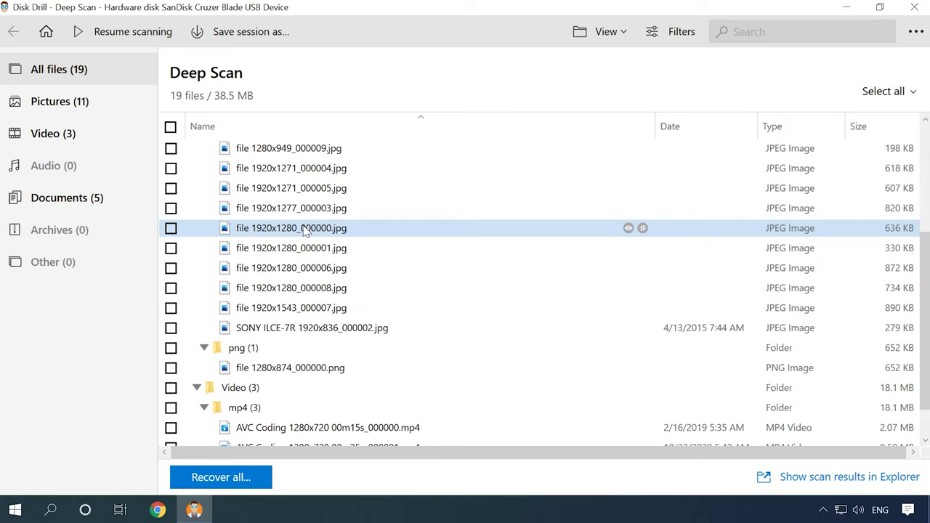
{"action": "left_click", "coordinate": [302, 288]}
{"action": "scroll", "coordinate": [302, 294], "scroll_direction": "down", "scroll_amount": 1}
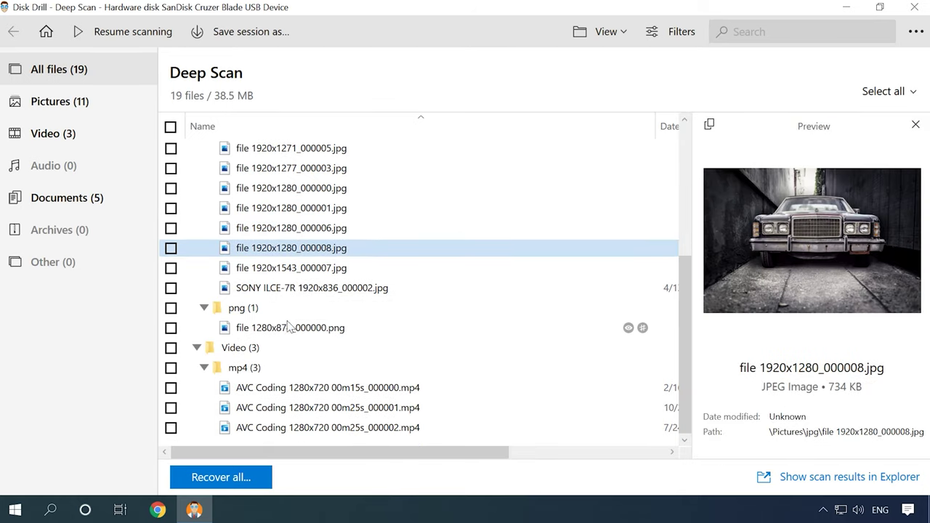
{"action": "left_click", "coordinate": [298, 328]}
Preview the three AVC Coding MP4 videos in the mp4 folder and play them
{"action": "left_click", "coordinate": [295, 388]}
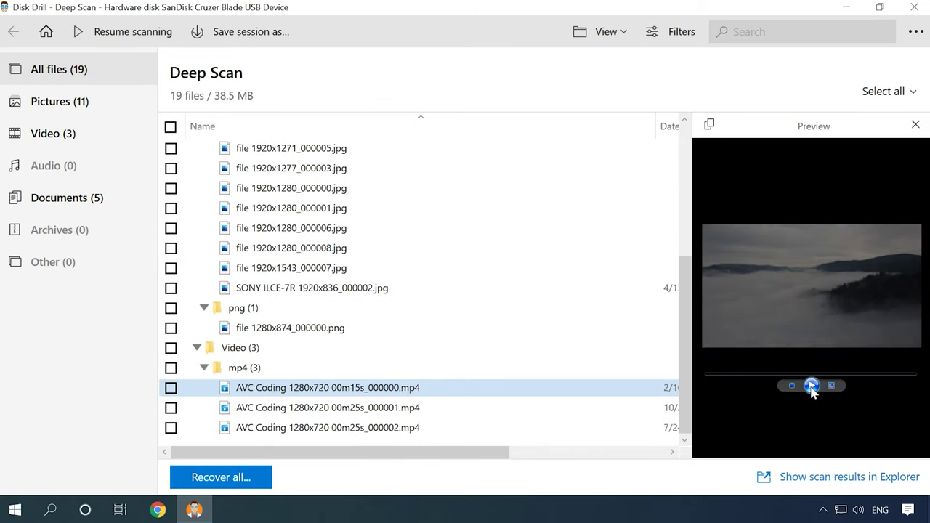
{"action": "left_click", "coordinate": [395, 408]}
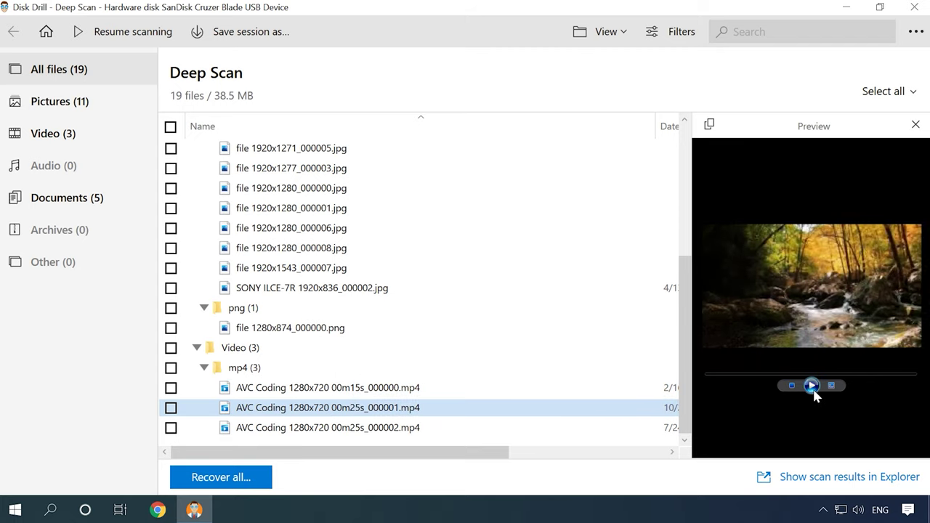
{"action": "left_click", "coordinate": [476, 428]}
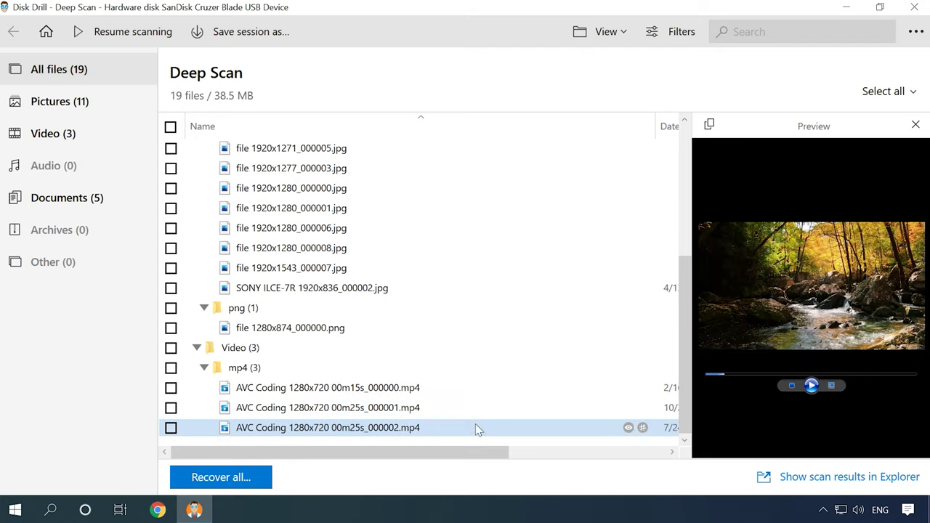
{"action": "left_click", "coordinate": [812, 386]}
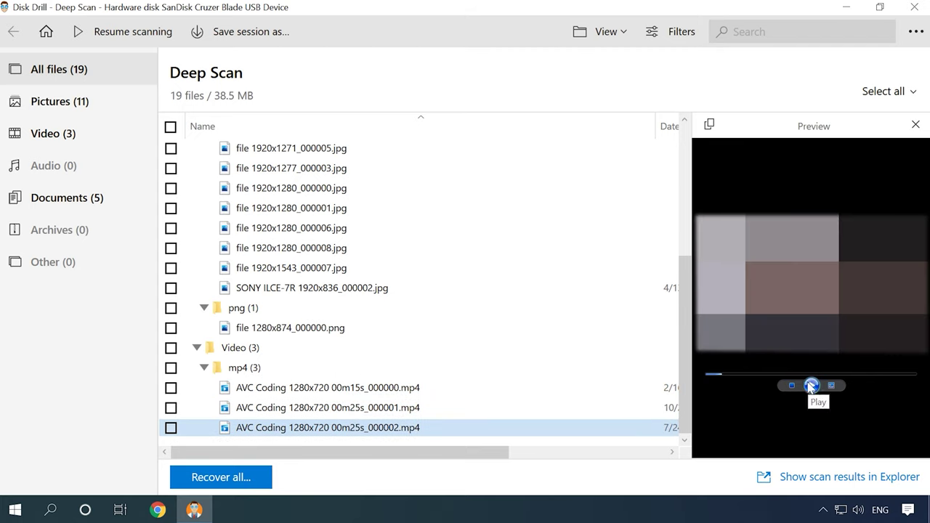
{"action": "scroll", "coordinate": [438, 370], "scroll_direction": "up", "scroll_amount": 5}
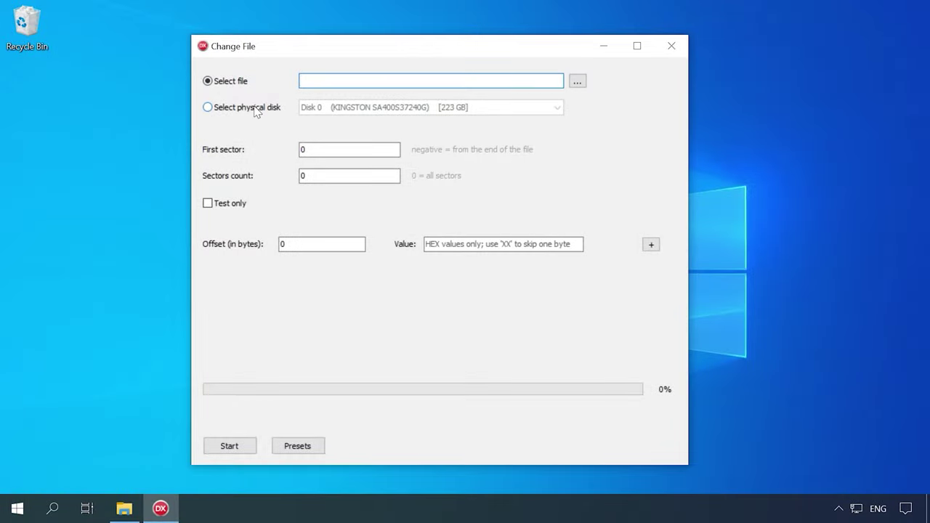
In the Change File utility, overwrite the main Ext superblock of physical Disk 3 (JetFlash TS512MJF2A/120) using the Superblock (main) preset
{"action": "left_click", "coordinate": [256, 112]}
{"action": "left_click", "coordinate": [320, 109]}
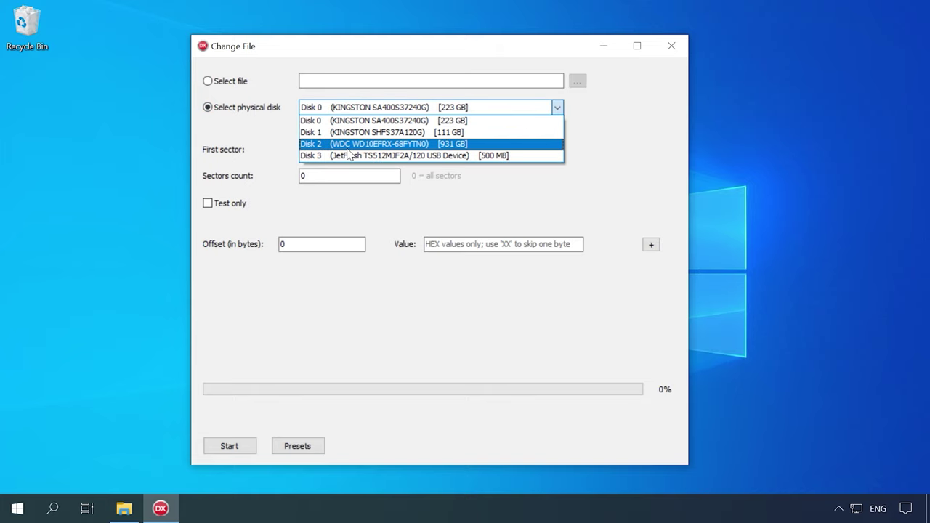
{"action": "left_click", "coordinate": [499, 157]}
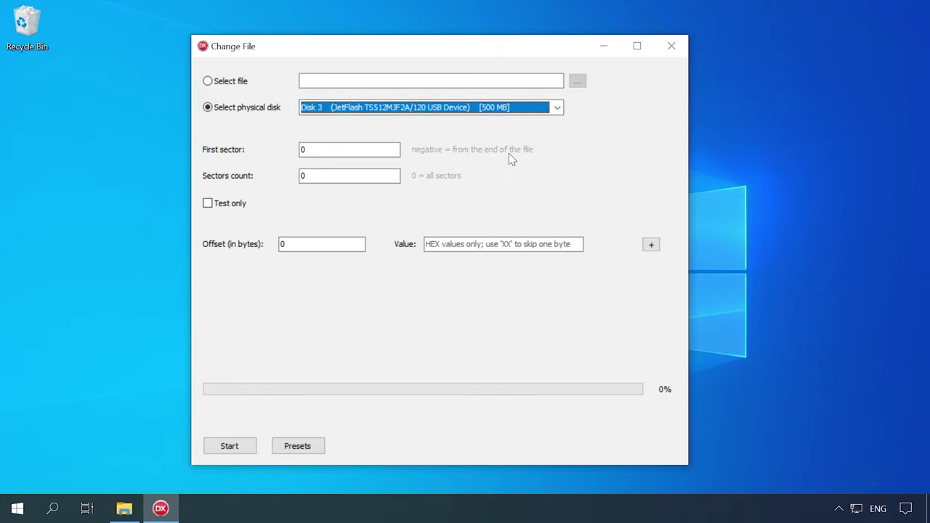
{"action": "left_click", "coordinate": [303, 450]}
{"action": "mouse_move", "coordinate": [315, 447]}
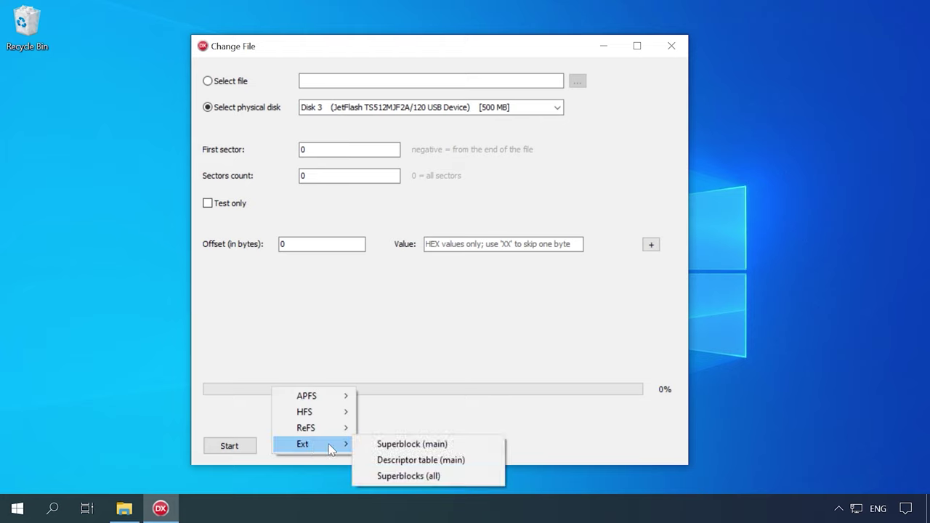
{"action": "left_click", "coordinate": [411, 444]}
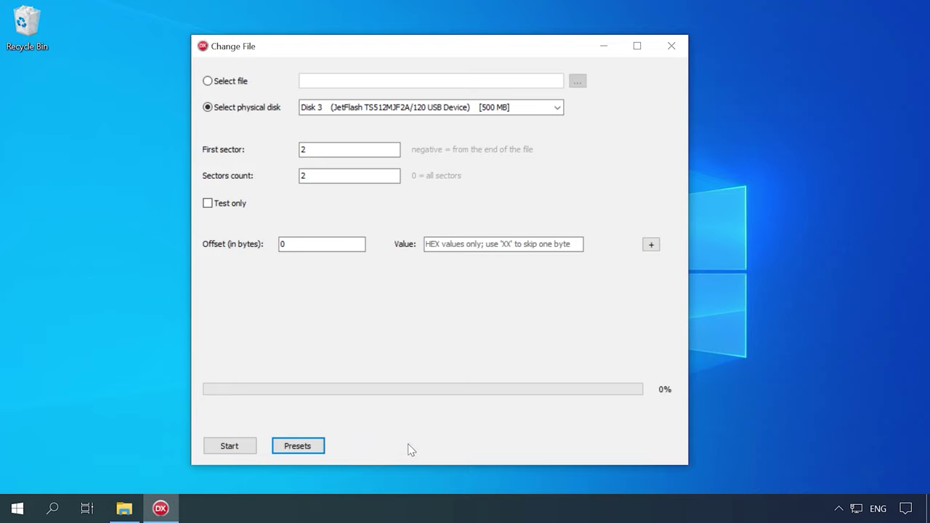
{"action": "left_click", "coordinate": [228, 447]}
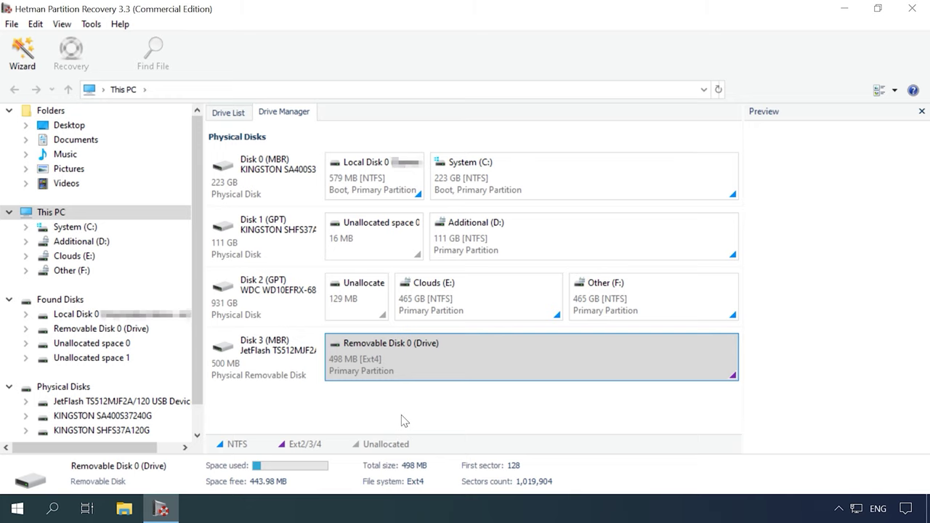
In Hetman Partition Recovery, run a fast scan of Removable Disk 0 (Drive) and close the wizard
{"action": "right_click", "coordinate": [393, 361]}
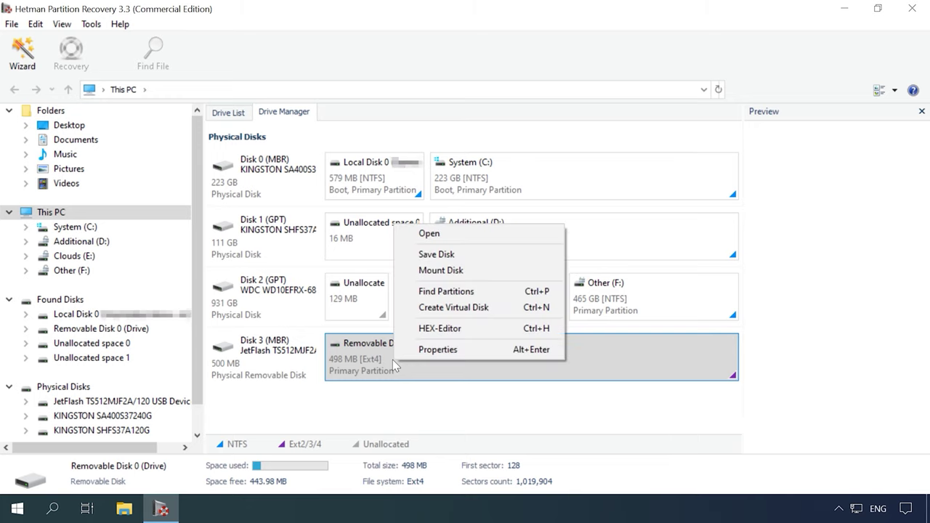
{"action": "left_click", "coordinate": [430, 234]}
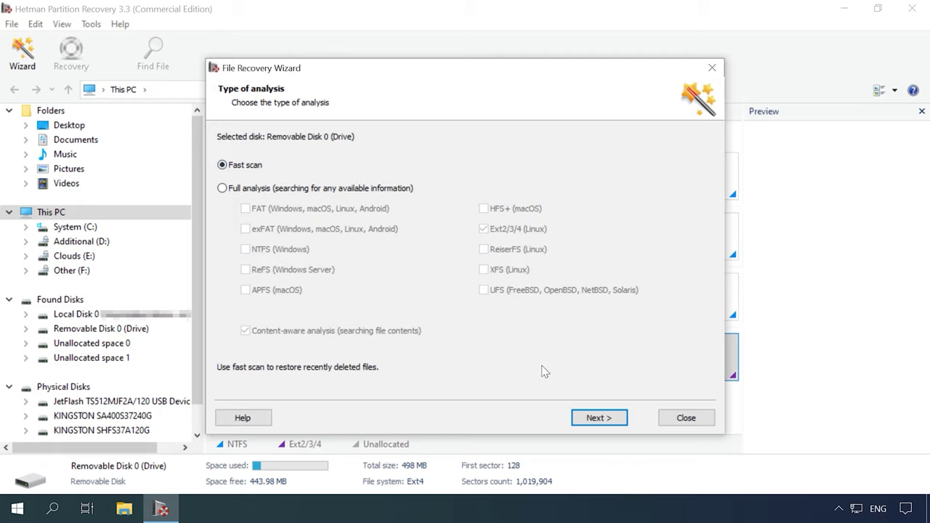
{"action": "left_click", "coordinate": [596, 419]}
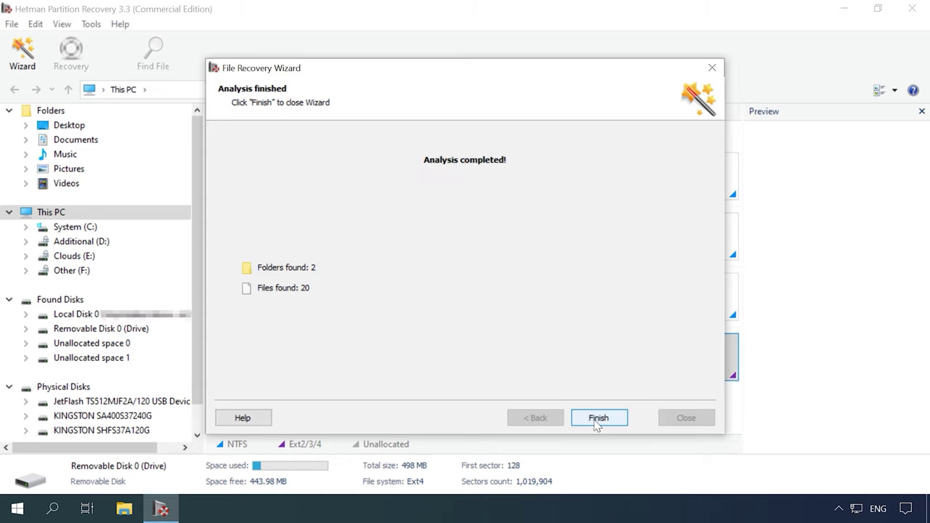
{"action": "left_click", "coordinate": [599, 418]}
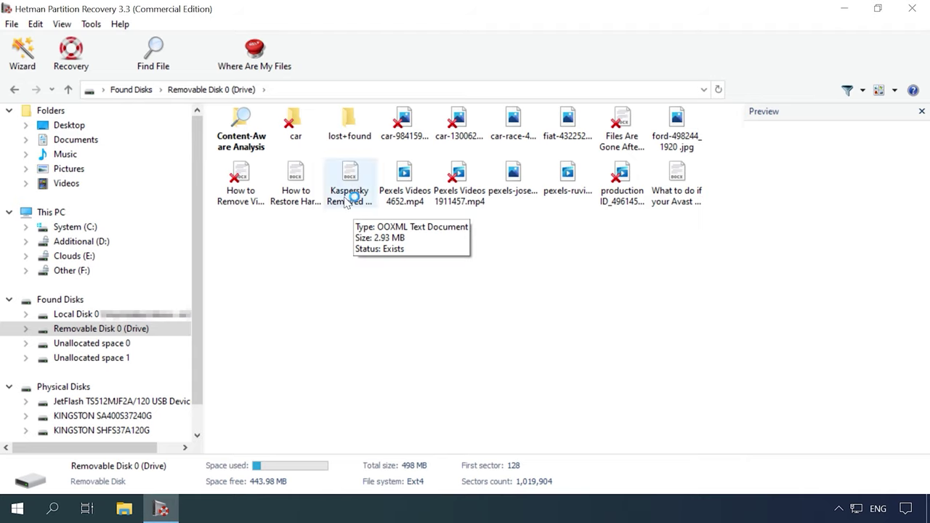
Preview the images in the deleted car folder and return to the root of Removable Disk 0 (Drive) to check its files
{"action": "double_click", "coordinate": [294, 123]}
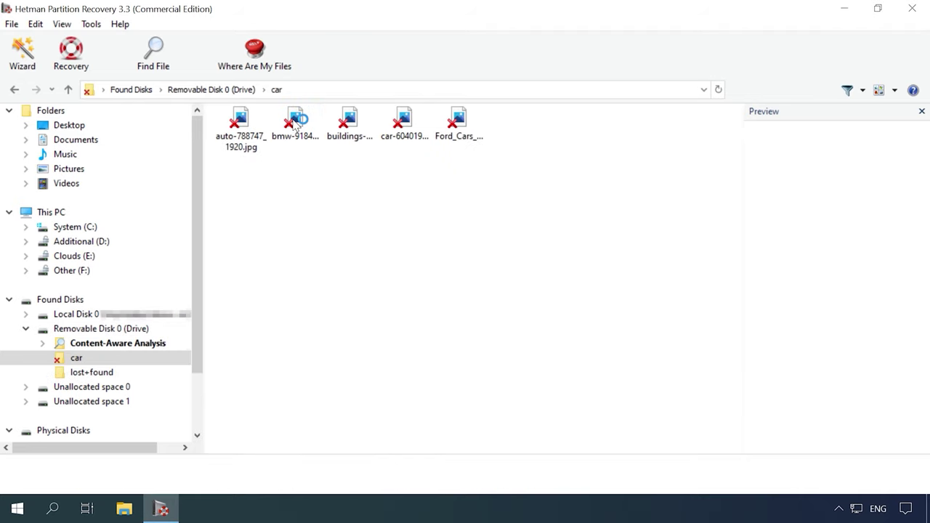
{"action": "left_click", "coordinate": [296, 125]}
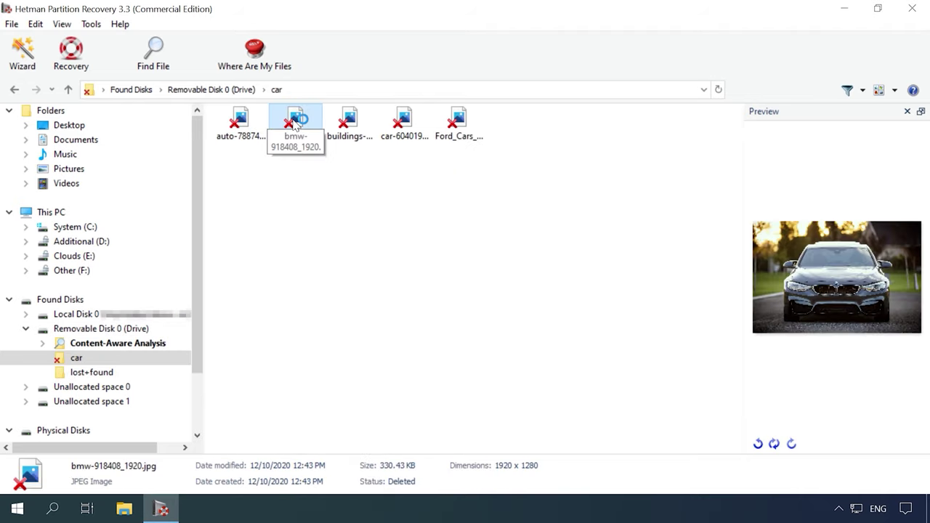
{"action": "left_click", "coordinate": [240, 122]}
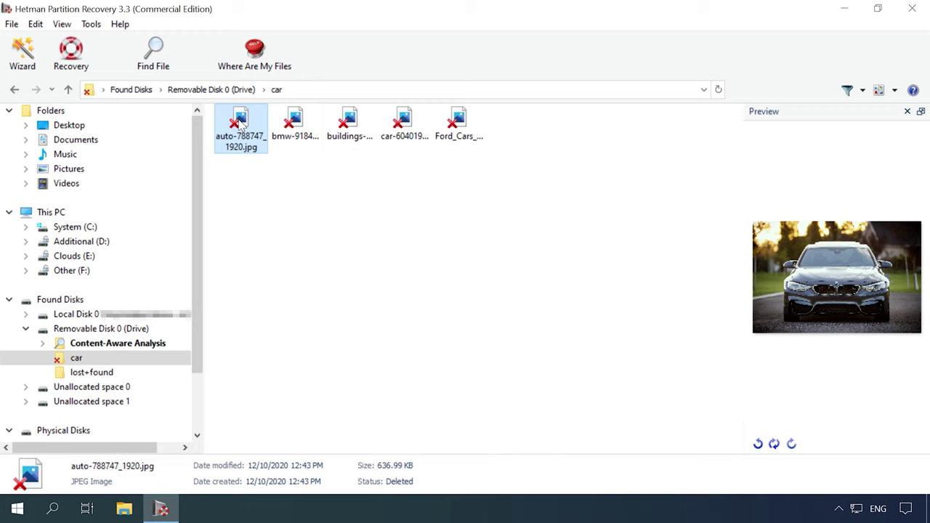
{"action": "left_click", "coordinate": [348, 124]}
{"action": "left_click", "coordinate": [400, 124]}
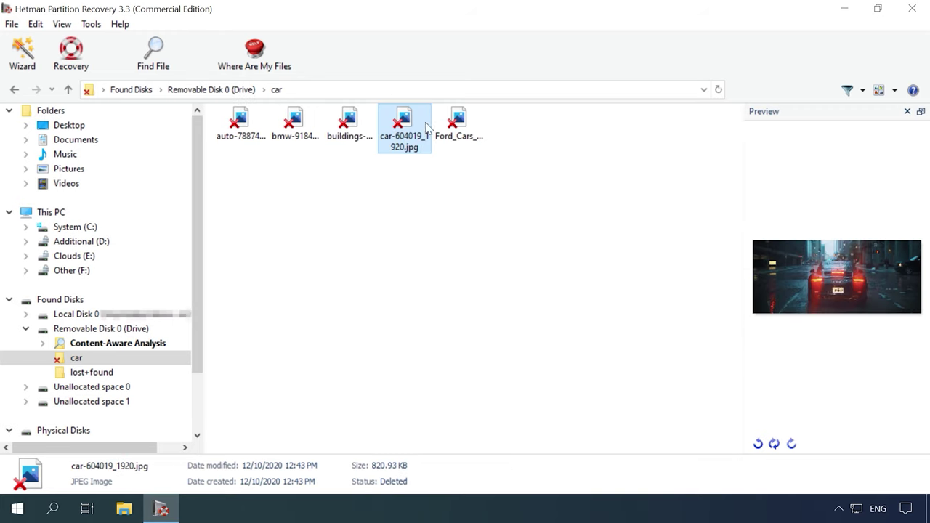
{"action": "left_click", "coordinate": [463, 128]}
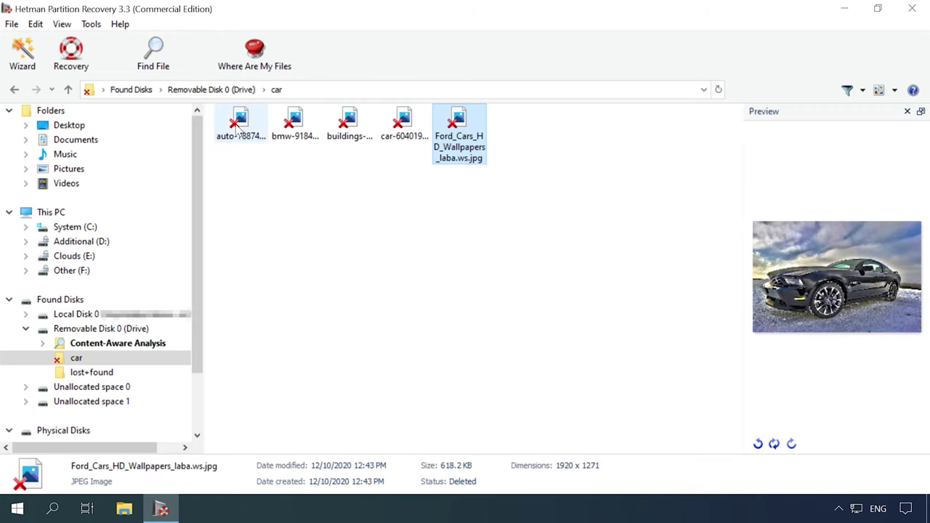
{"action": "left_click", "coordinate": [211, 90]}
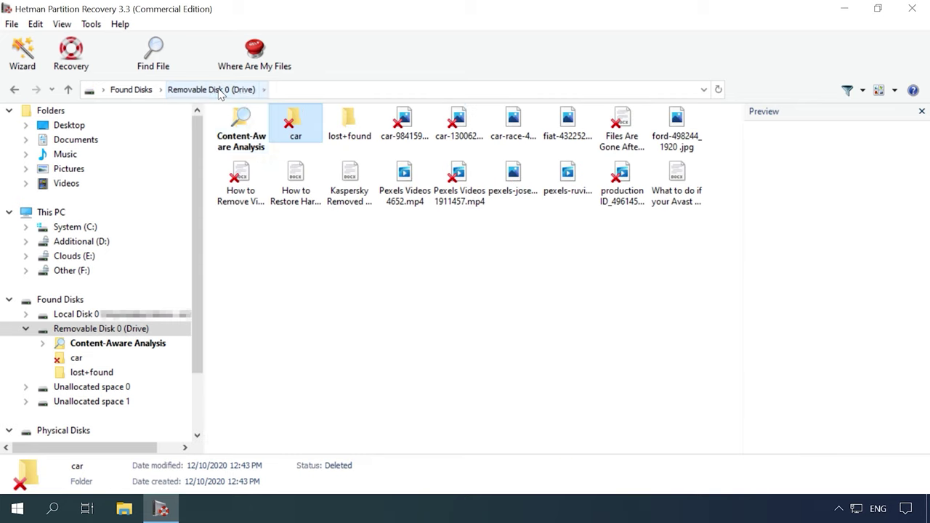
{"action": "left_click", "coordinate": [328, 287]}
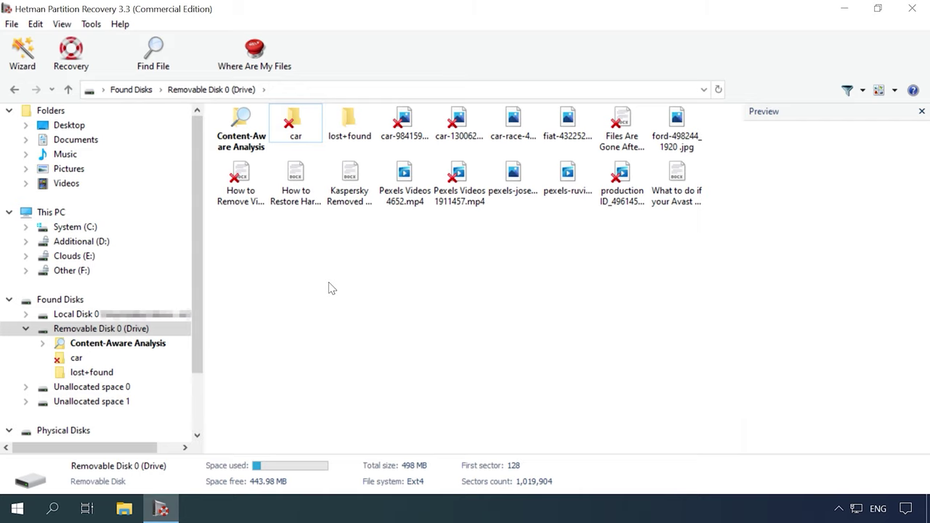
{"action": "left_click", "coordinate": [622, 211]}
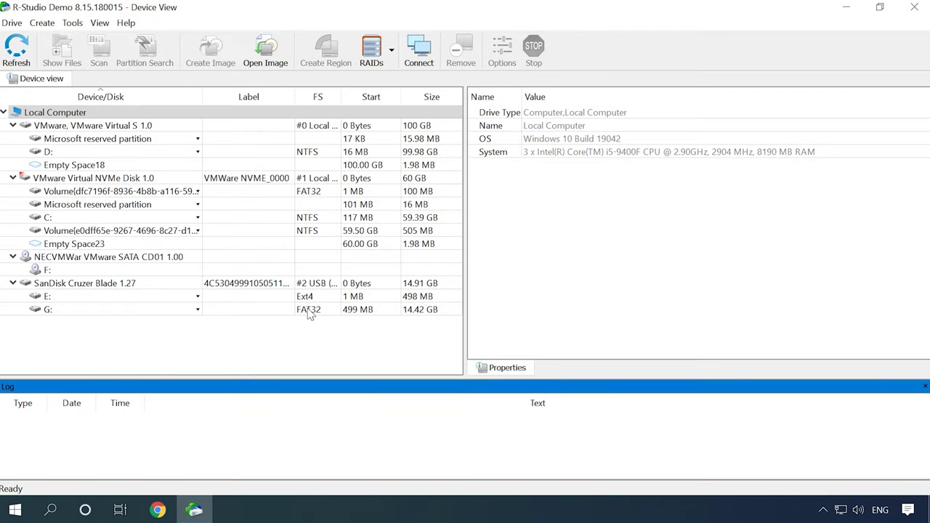
In R-Studio, scan the Ext4 partition E: of the SanDisk Cruzer Blade drive using the Scan area option
{"action": "left_click", "coordinate": [129, 284]}
{"action": "left_click", "coordinate": [138, 300]}
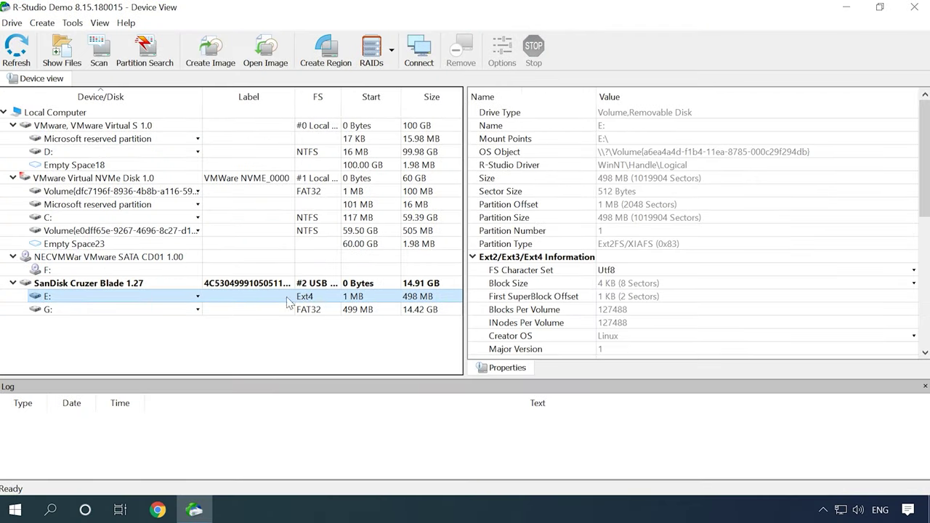
{"action": "left_click", "coordinate": [178, 300]}
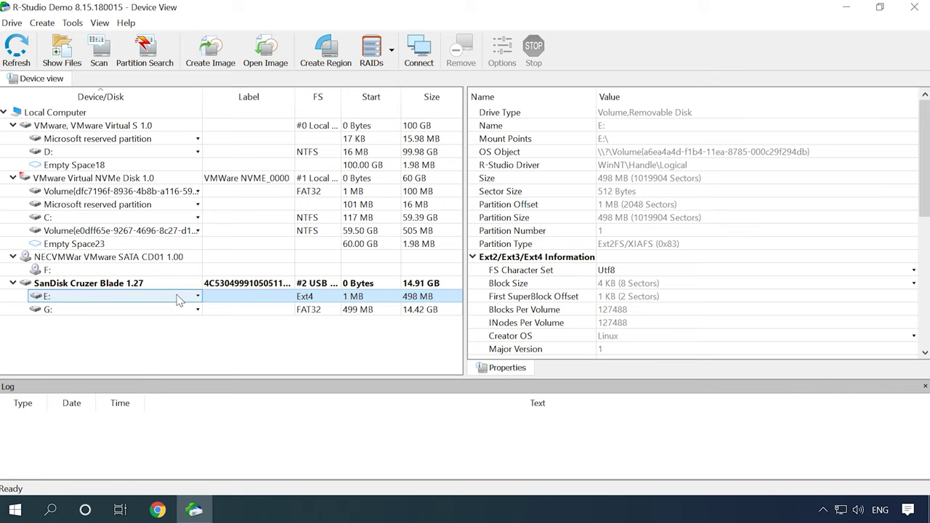
{"action": "left_click", "coordinate": [100, 51]}
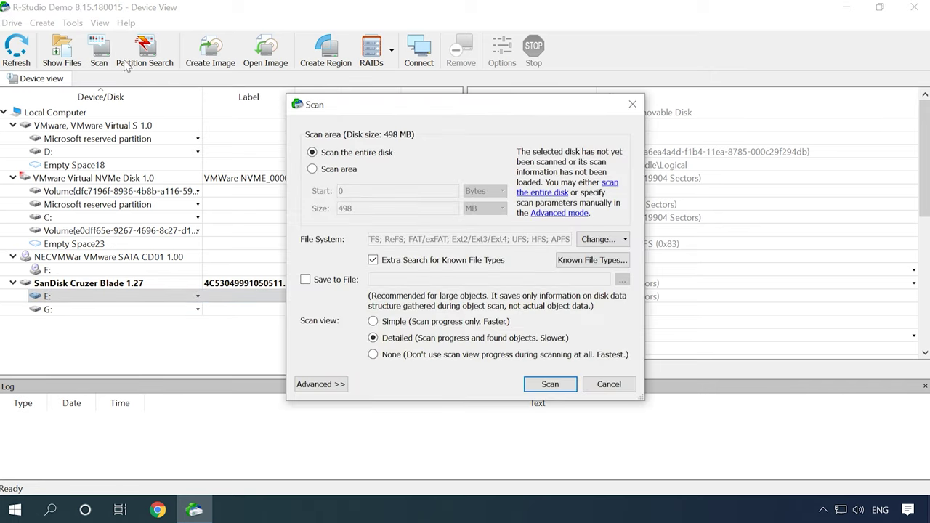
{"action": "left_click", "coordinate": [314, 170]}
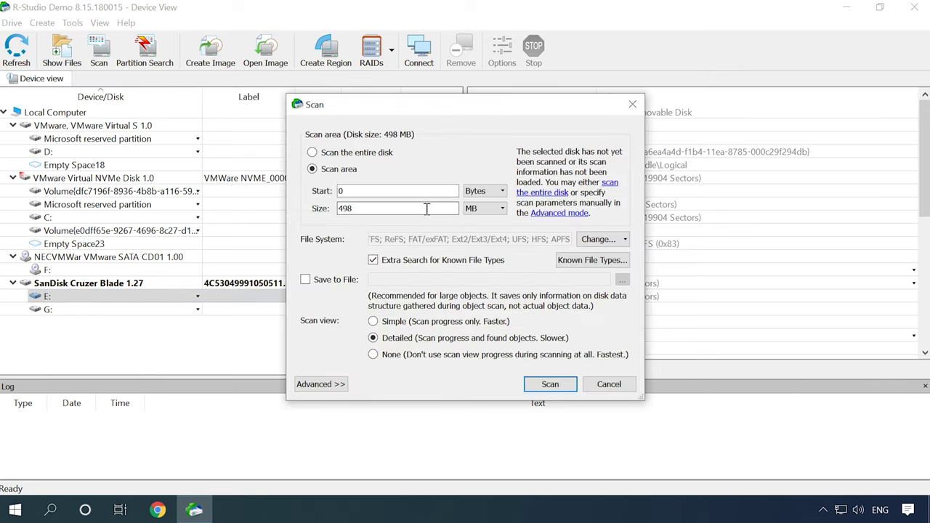
{"action": "left_click", "coordinate": [373, 260]}
{"action": "left_click", "coordinate": [551, 278]}
{"action": "left_click", "coordinate": [372, 321]}
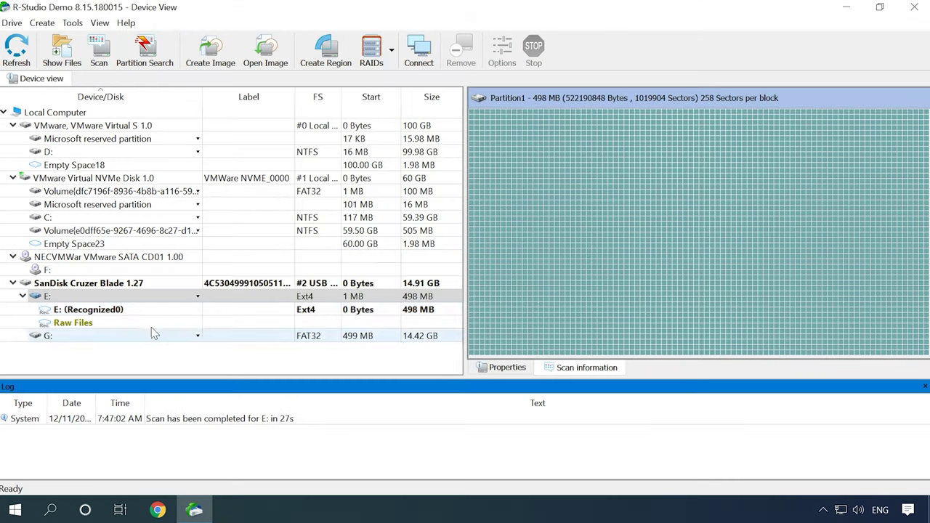
Open the E: (Recognized0) partition and preview the deleted images car-1300629_1280.png, car-984159_1920.jpg and car-race-438467_1920.jpg
{"action": "left_click", "coordinate": [148, 313]}
{"action": "double_click", "coordinate": [145, 314]}
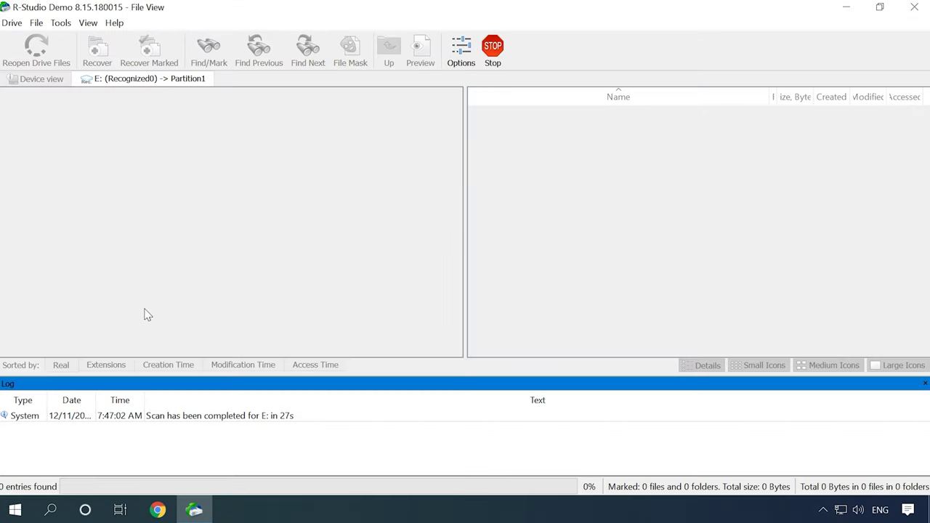
{"action": "double_click", "coordinate": [541, 171]}
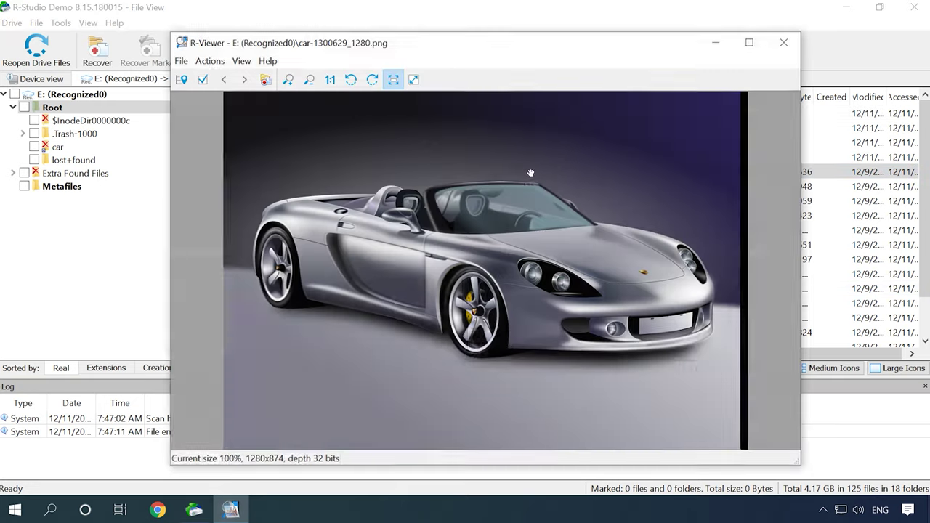
{"action": "left_click", "coordinate": [781, 42]}
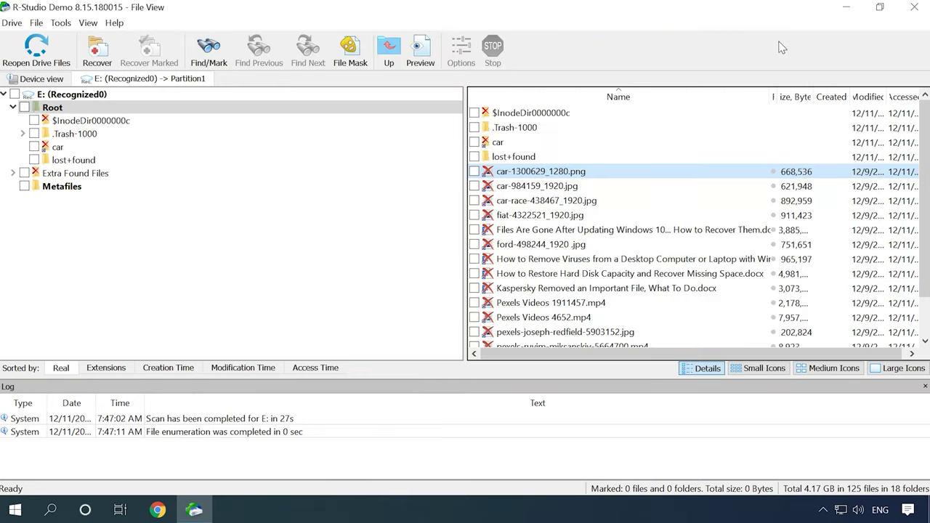
{"action": "key", "text": "Down"}
{"action": "key", "text": "Return"}
{"action": "left_click", "coordinate": [775, 40]}
{"action": "key", "text": "Down"}
{"action": "key", "text": "Return"}
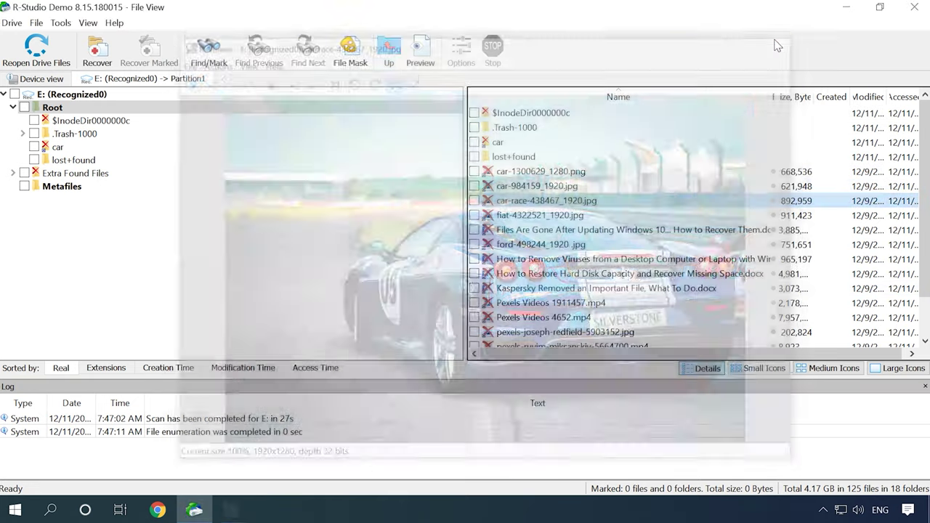
{"action": "left_click", "coordinate": [775, 45]}
Preview the deleted Word documents on updating Windows 10, removing viruses and restoring hard disk capacity
{"action": "key", "text": "Down"}
{"action": "key", "text": "Down"}
{"action": "key", "text": "Return"}
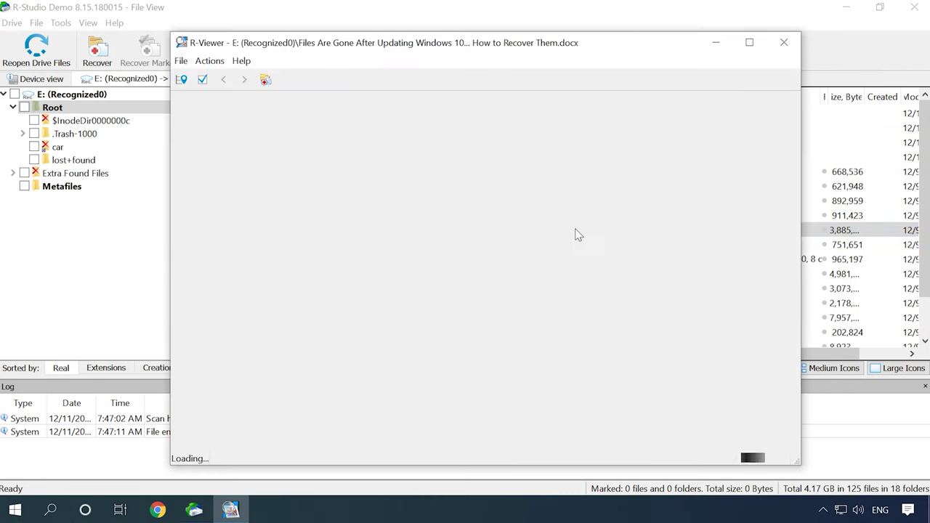
{"action": "left_click", "coordinate": [784, 42]}
{"action": "key", "text": "Down"}
{"action": "key", "text": "Down"}
{"action": "key", "text": "Return"}
{"action": "left_click", "coordinate": [783, 42]}
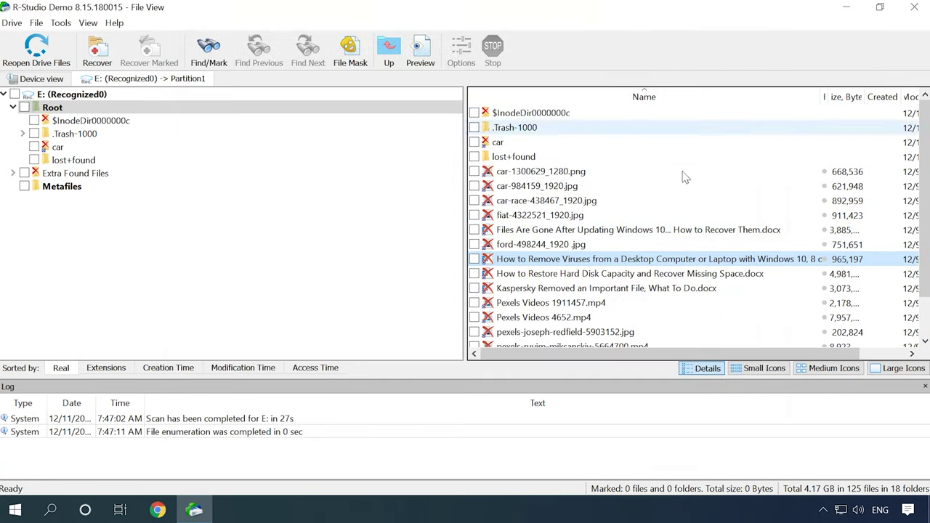
{"action": "key", "text": "Down"}
{"action": "key", "text": "Return"}
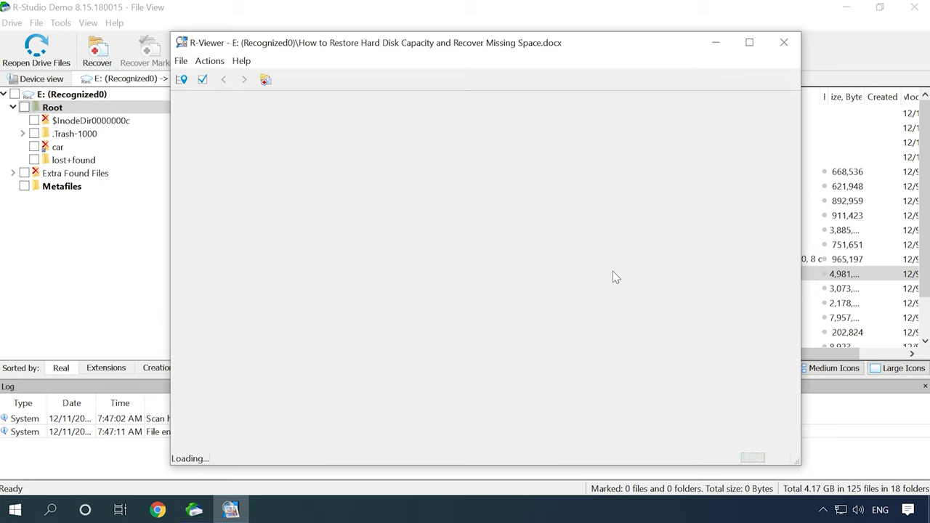
{"action": "key", "text": "Escape"}
Rescan the Ext4 partition E: from the device view and open the files of E: (Recognized0)
{"action": "left_click", "coordinate": [42, 79]}
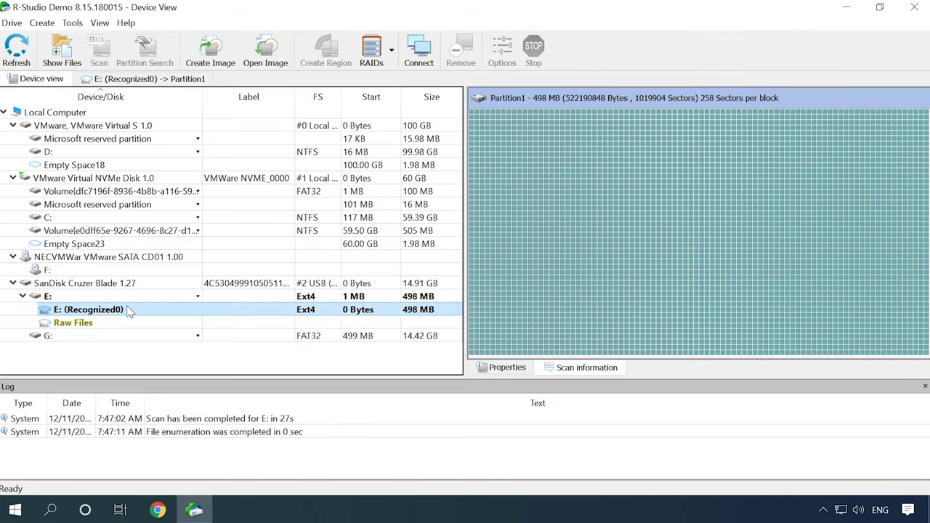
{"action": "left_click", "coordinate": [98, 297]}
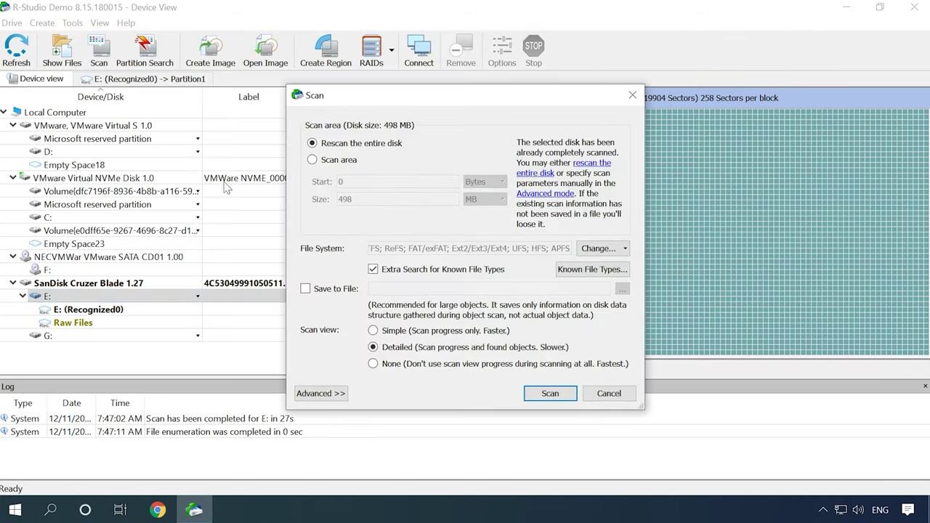
{"action": "left_click", "coordinate": [324, 186]}
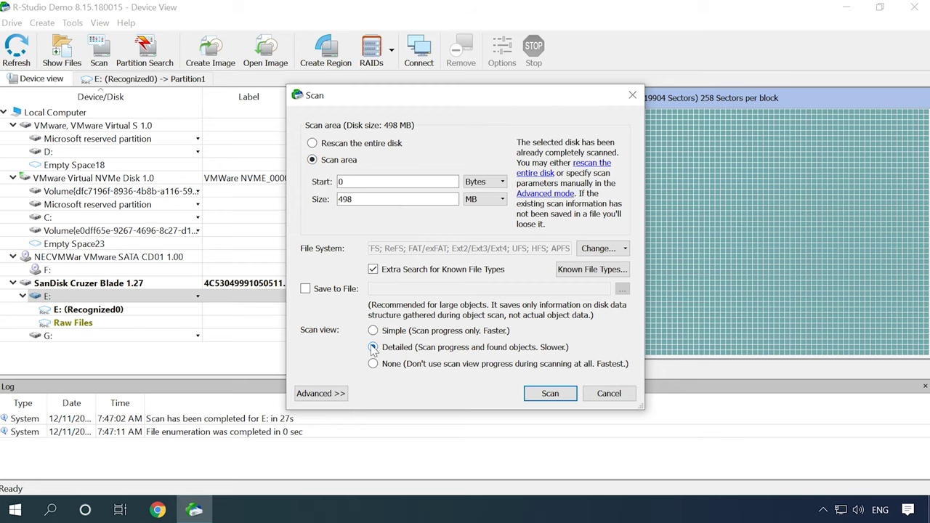
{"action": "left_click", "coordinate": [338, 394]}
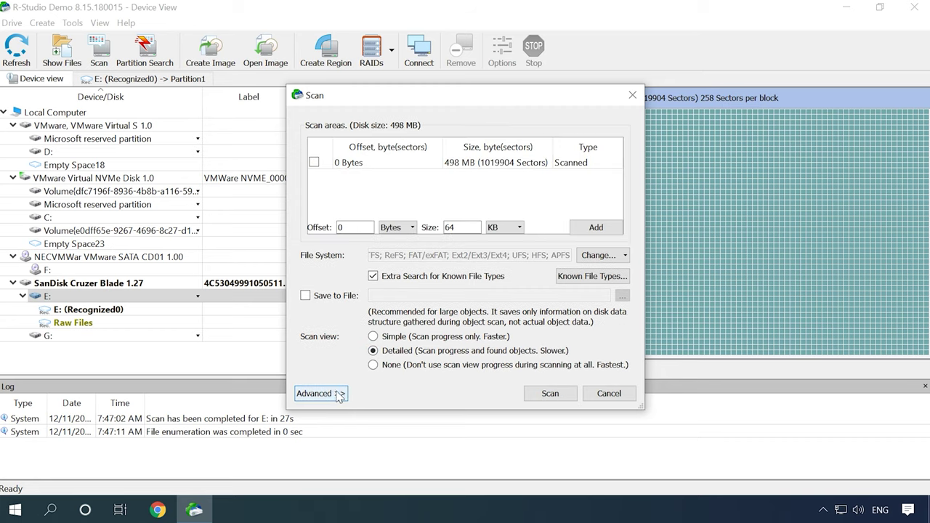
{"action": "left_click", "coordinate": [342, 395]}
{"action": "left_click", "coordinate": [551, 393]}
{"action": "left_click", "coordinate": [422, 303]}
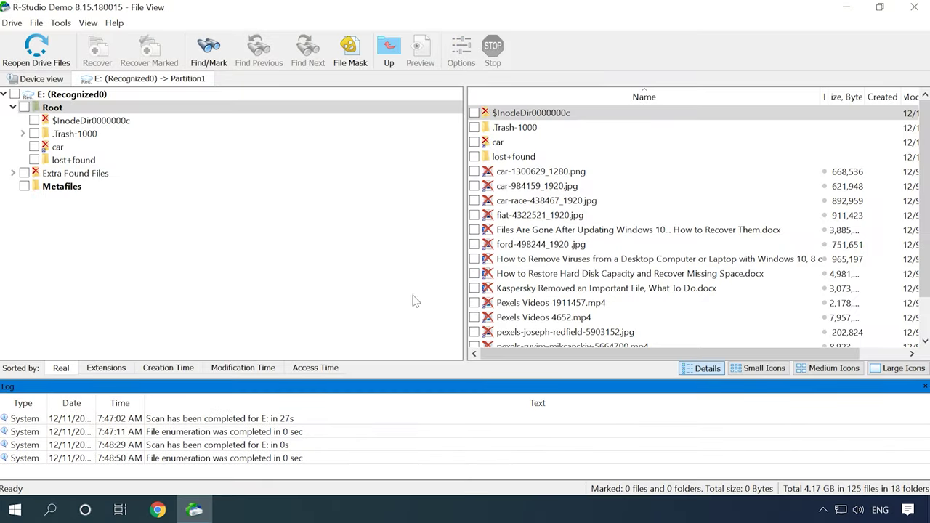
Check the rescan results by previewing car-984159_1920.jpg, car-race-438467_1920.jpg and the documents on missing files and hard disk capacity
{"action": "double_click", "coordinate": [538, 186]}
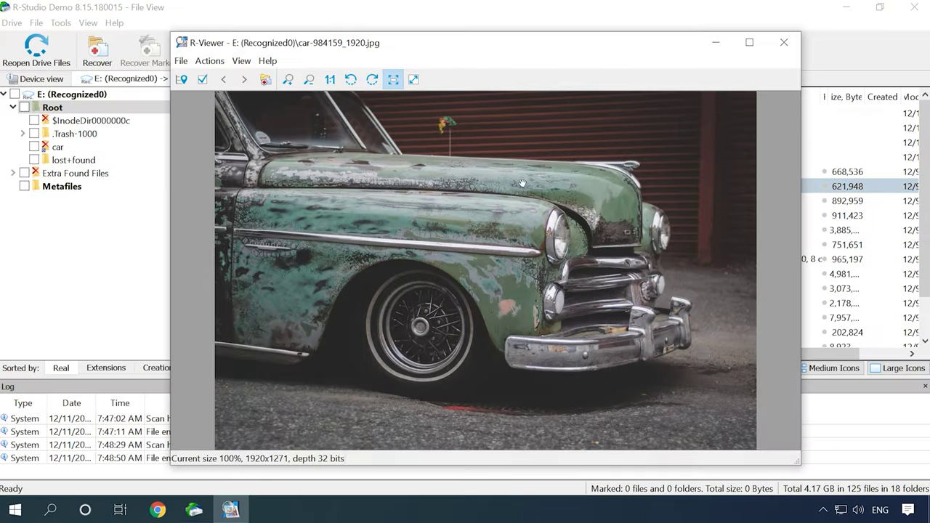
{"action": "key", "text": "Escape"}
{"action": "double_click", "coordinate": [567, 218]}
{"action": "key", "text": "Escape"}
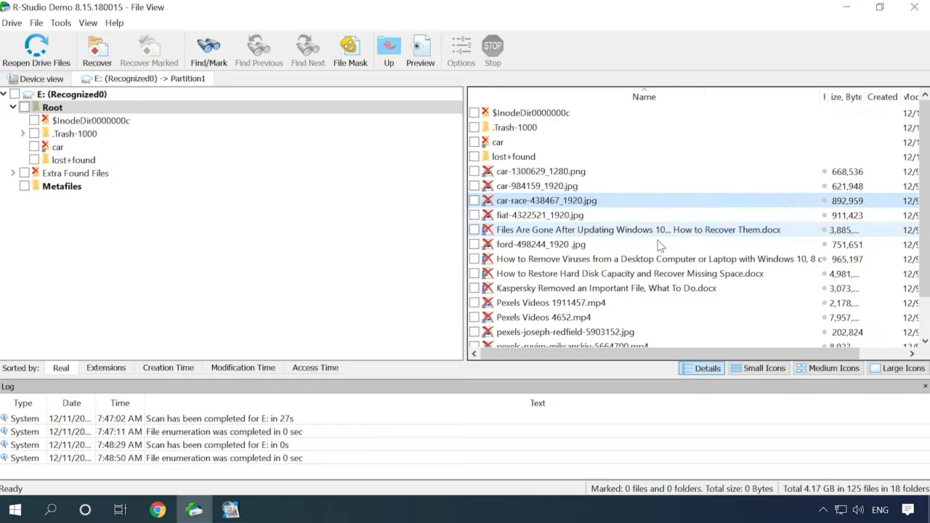
{"action": "double_click", "coordinate": [626, 232]}
{"action": "left_click", "coordinate": [781, 45]}
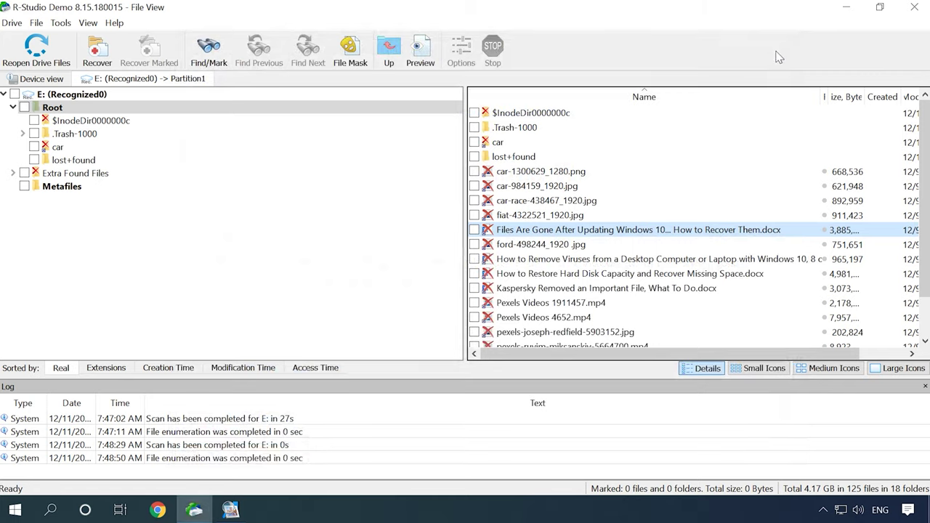
{"action": "double_click", "coordinate": [604, 274]}
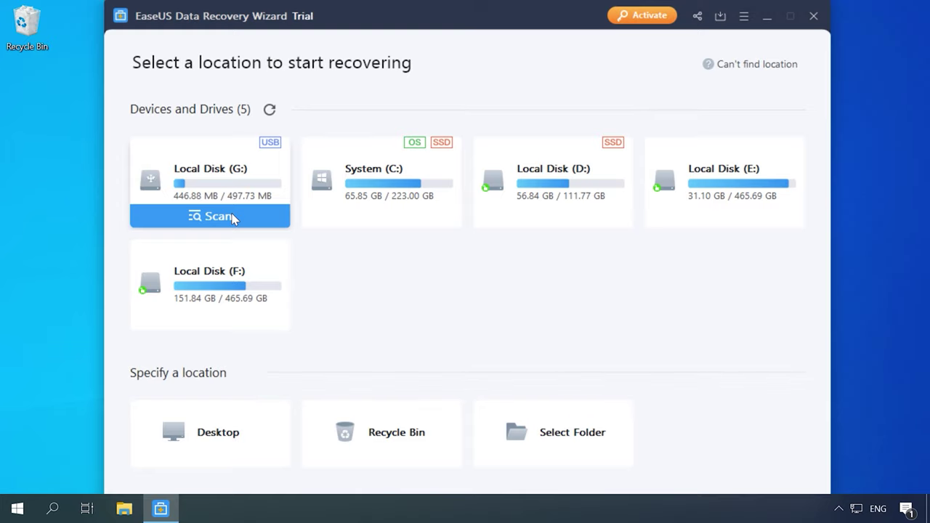
In EaseUS Data Recovery Wizard, scan Local Disk (G:) and browse the Camera and Word subfolders under Tags
{"action": "left_click", "coordinate": [234, 216]}
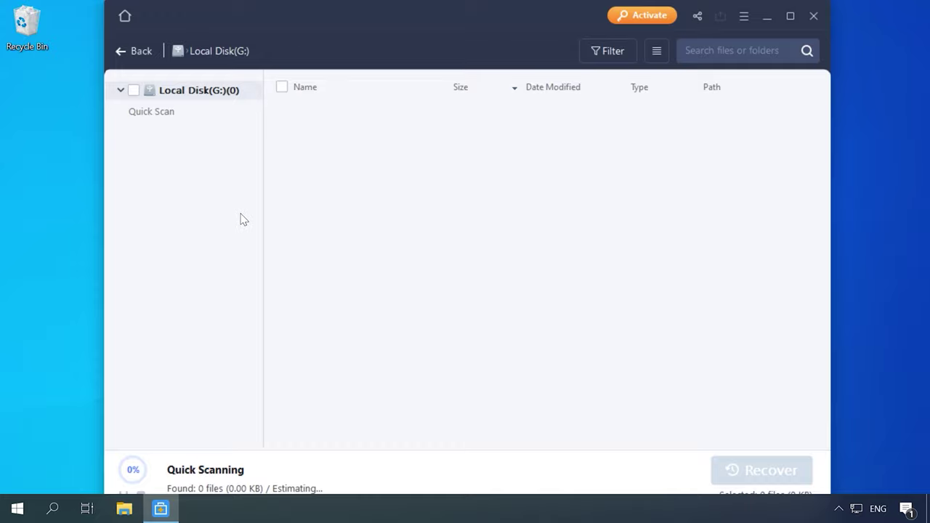
{"action": "left_click", "coordinate": [790, 16]}
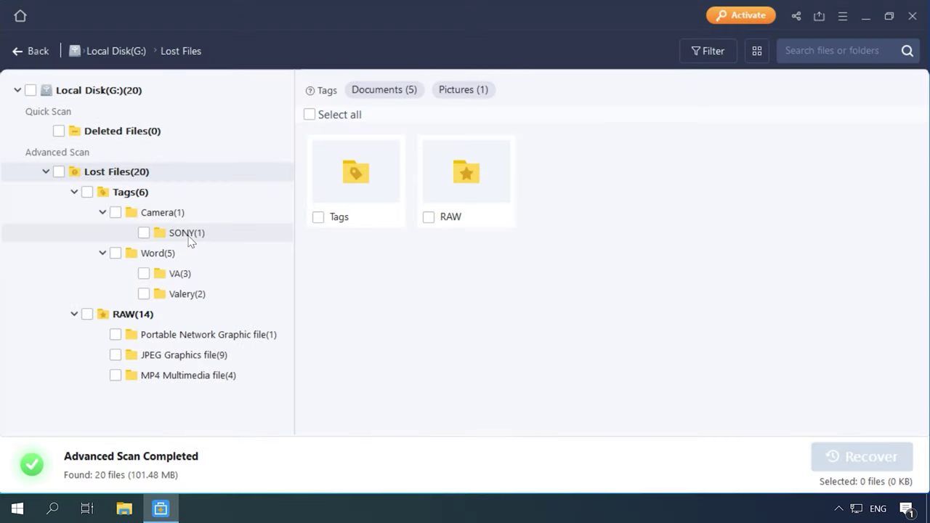
{"action": "left_click", "coordinate": [189, 238]}
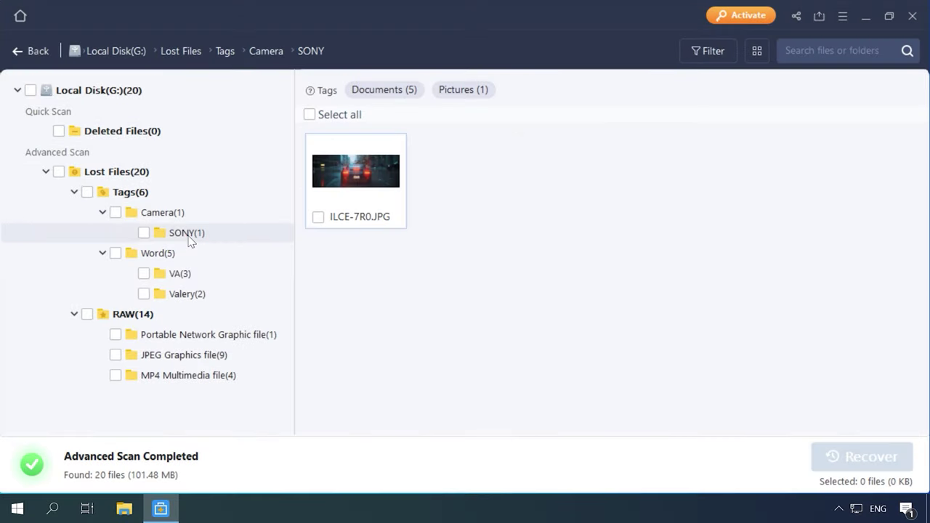
{"action": "left_click", "coordinate": [189, 277]}
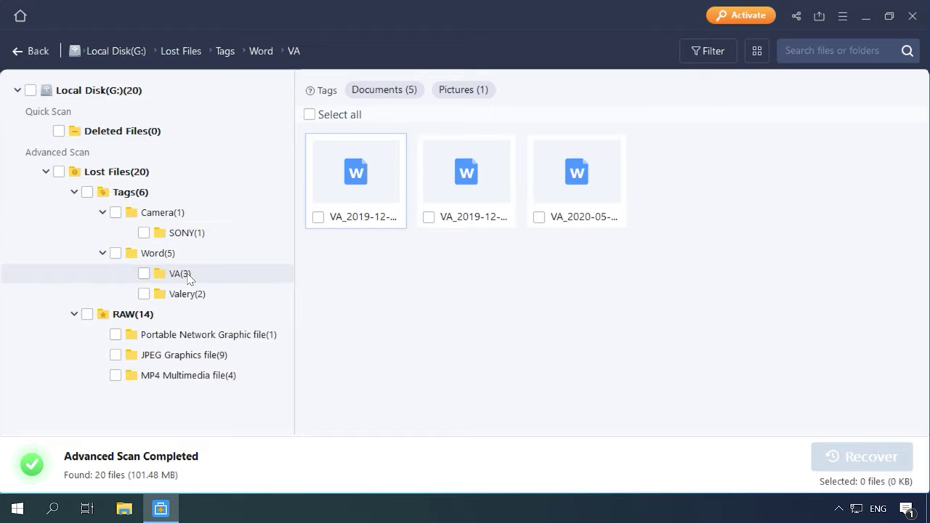
{"action": "left_click", "coordinate": [186, 298]}
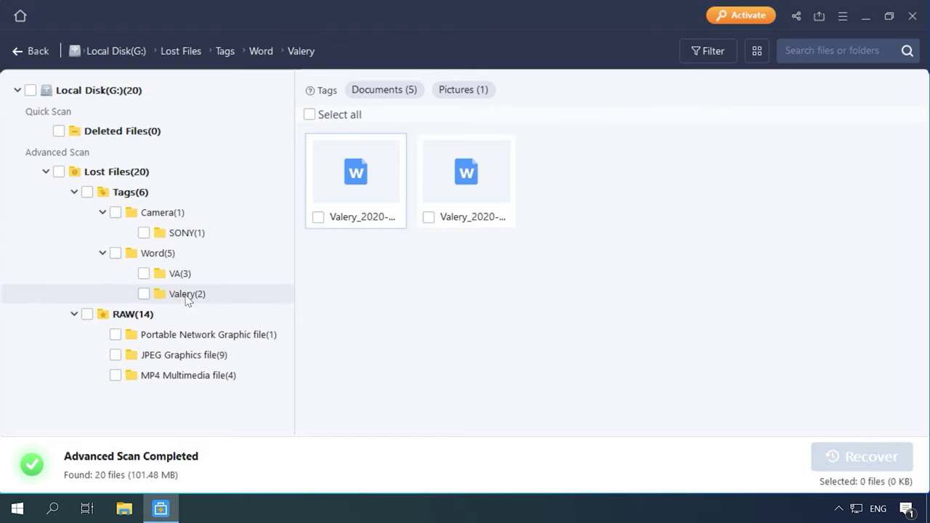
Browse the PNG, JPEG and MP4 folders under RAW and open FILE5.JPG for preview
{"action": "left_click", "coordinate": [183, 338]}
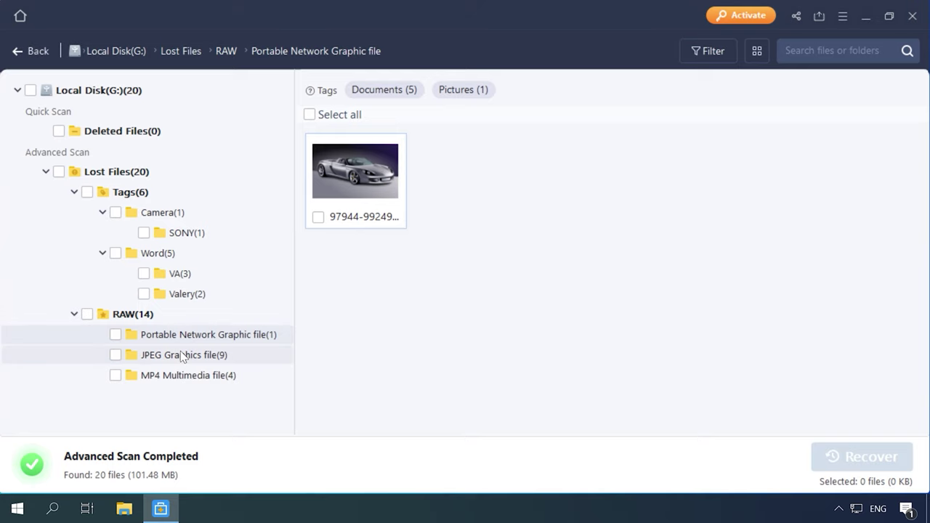
{"action": "left_click", "coordinate": [181, 354]}
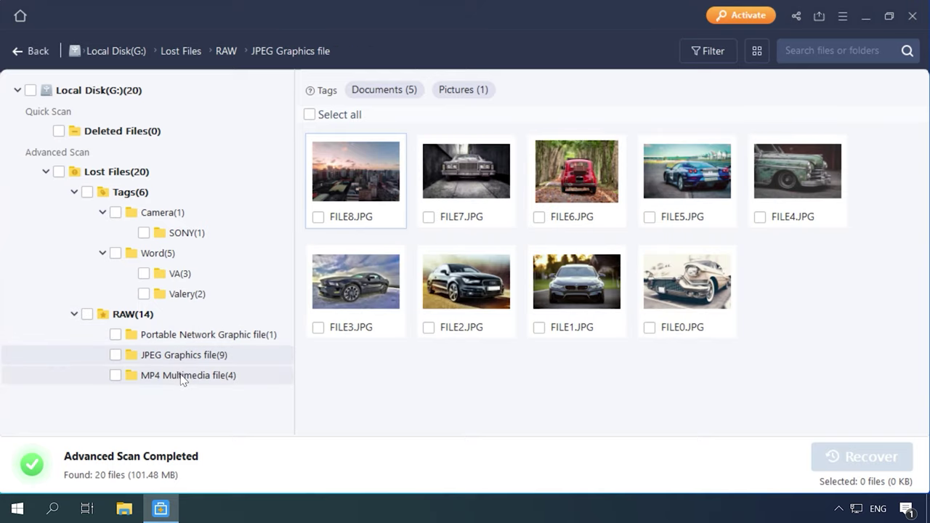
{"action": "left_click", "coordinate": [182, 376]}
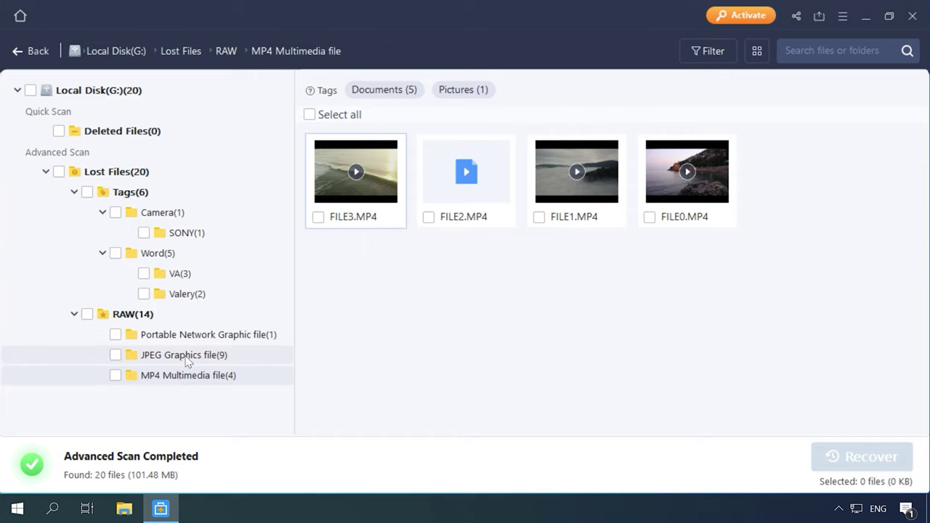
{"action": "left_click", "coordinate": [186, 359]}
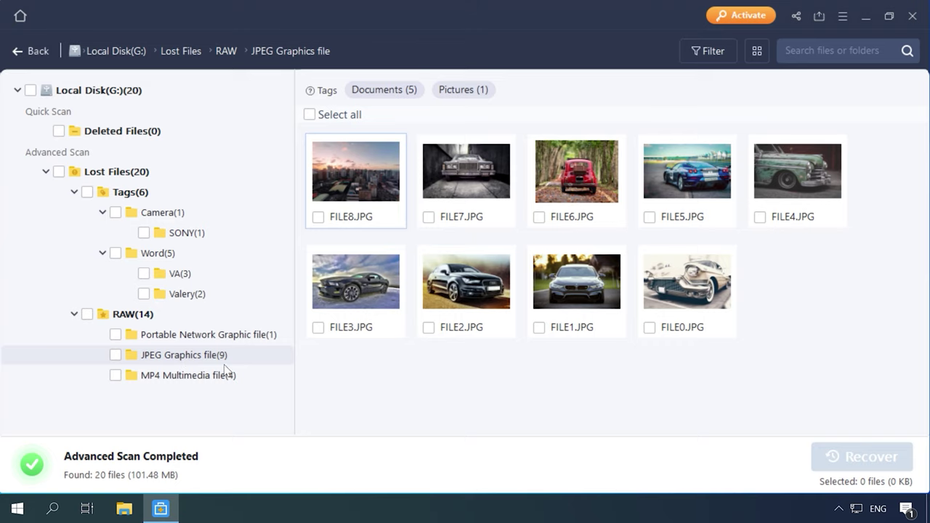
{"action": "double_click", "coordinate": [687, 175]}
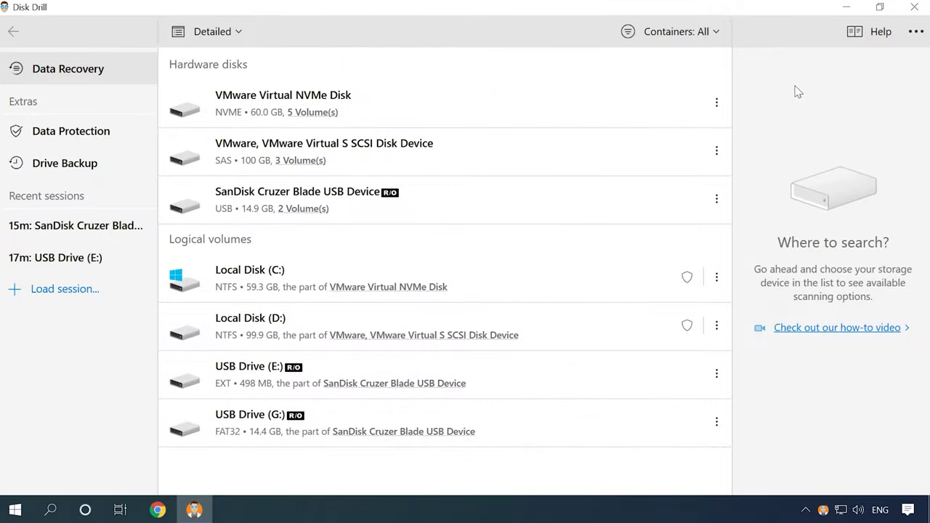
In Disk Drill, run a Deep Scan for lost data on the SanDisk Cruzer Blade USB Device
{"action": "left_click", "coordinate": [552, 208]}
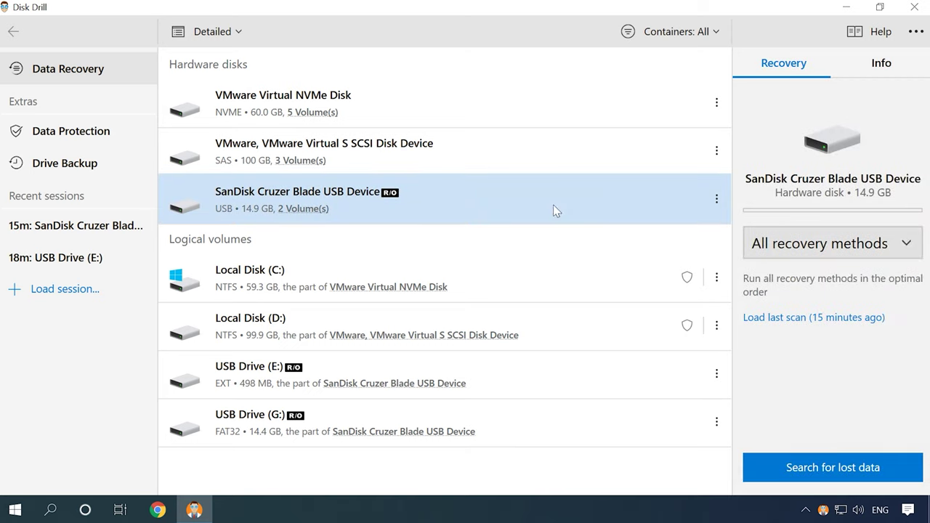
{"action": "left_click", "coordinate": [259, 384]}
{"action": "left_click", "coordinate": [298, 218]}
{"action": "left_click", "coordinate": [717, 199]}
{"action": "left_click", "coordinate": [833, 243]}
{"action": "left_click", "coordinate": [833, 243]}
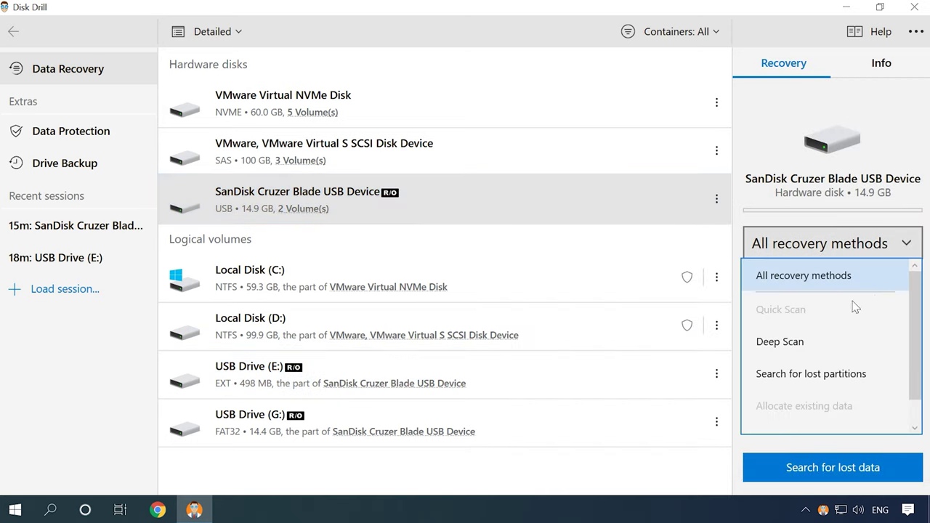
{"action": "left_click", "coordinate": [790, 343]}
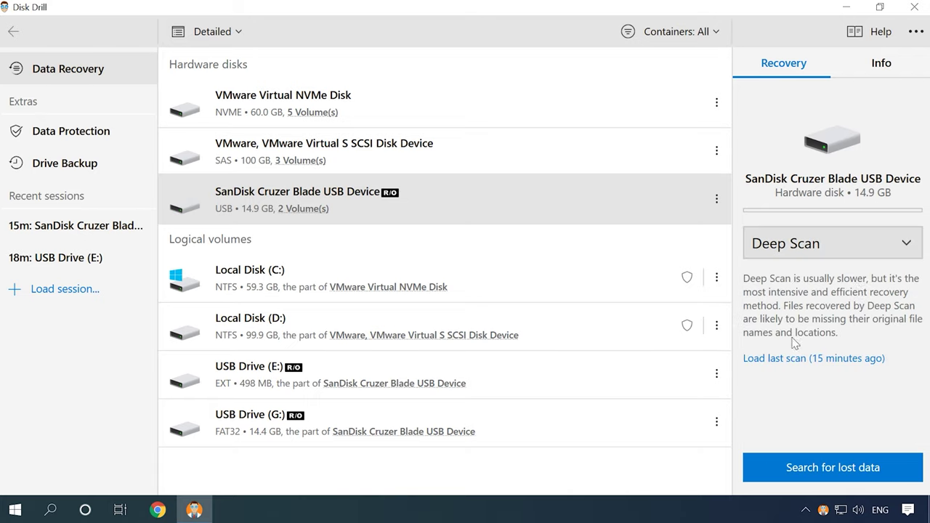
{"action": "left_click", "coordinate": [830, 471]}
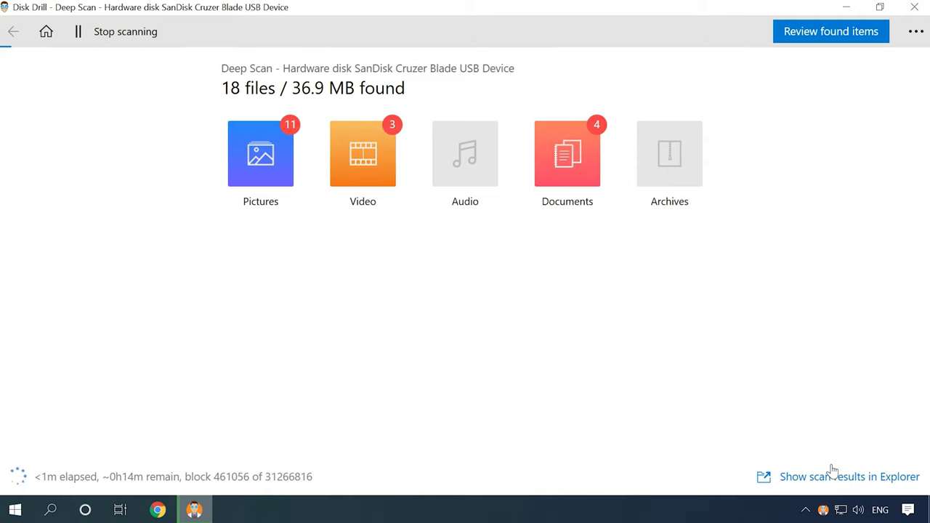
Open the found items of the Deep Scan and select file000000.docx in the docx folder under Documents
{"action": "left_click", "coordinate": [830, 31]}
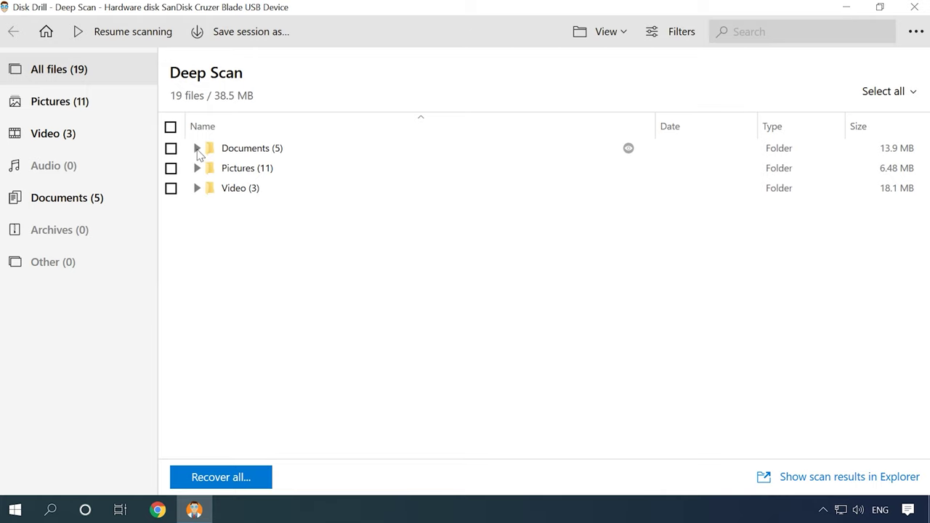
{"action": "left_click", "coordinate": [197, 148]}
{"action": "left_click", "coordinate": [205, 169]}
{"action": "left_click", "coordinate": [252, 189]}
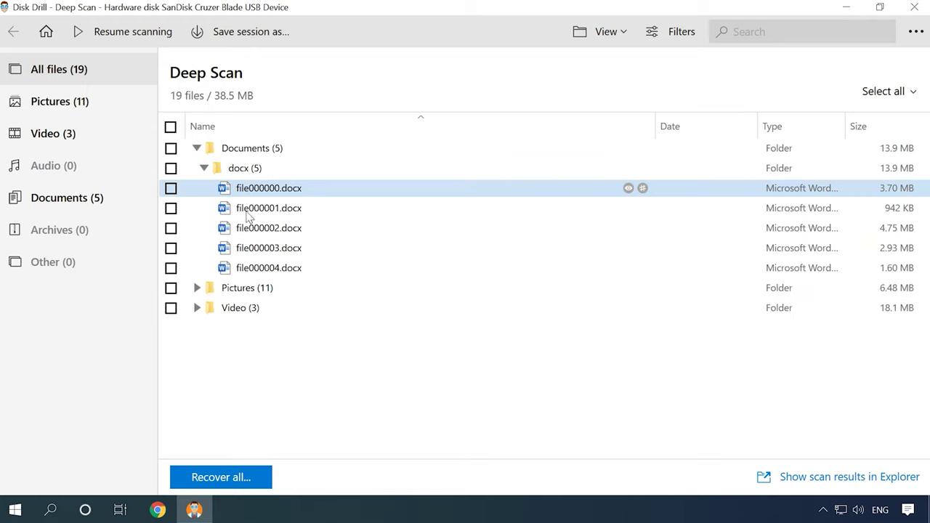
Expand the jpg and png folders under Pictures and the mp4 folder under Video to list their files
{"action": "left_click", "coordinate": [197, 288]}
{"action": "left_click", "coordinate": [197, 348]}
{"action": "left_click", "coordinate": [204, 308]}
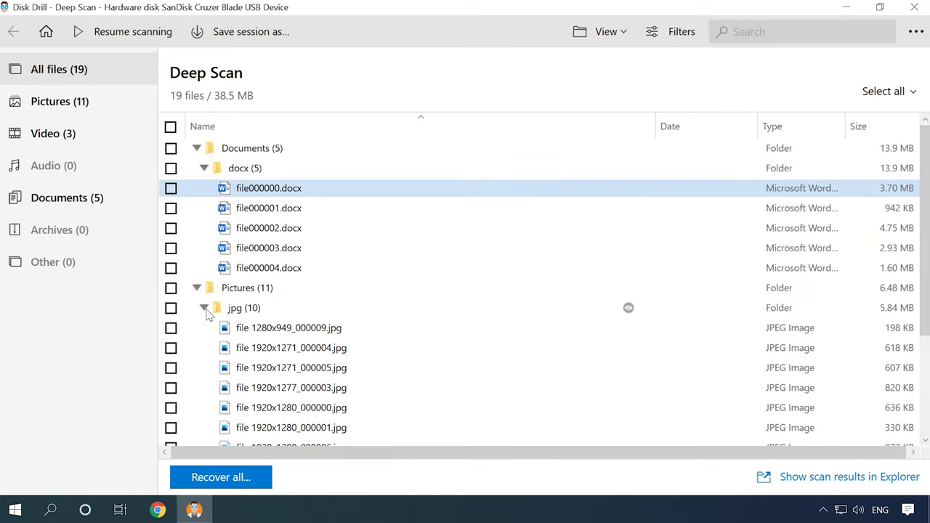
{"action": "scroll", "coordinate": [206, 320], "scroll_direction": "down", "scroll_amount": 3}
{"action": "left_click", "coordinate": [204, 387]}
{"action": "scroll", "coordinate": [206, 403], "scroll_direction": "down", "scroll_amount": 1}
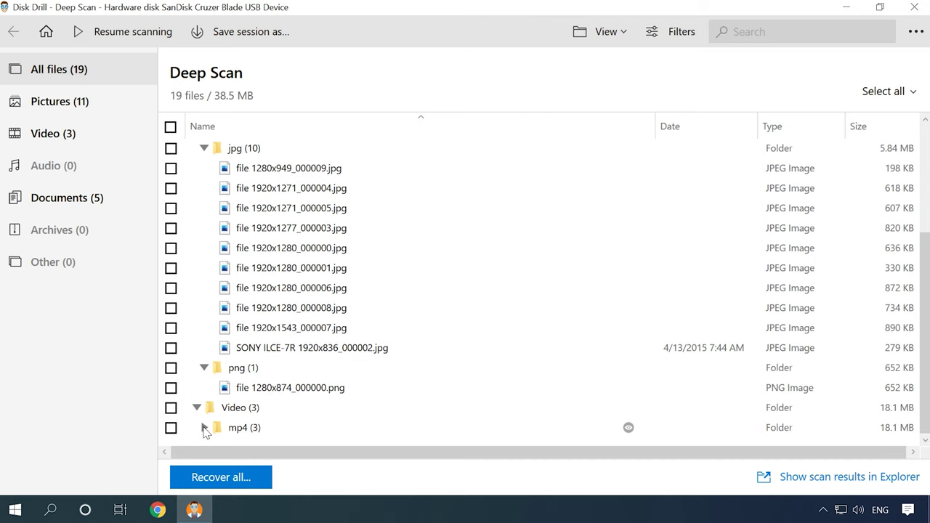
{"action": "left_click", "coordinate": [204, 428]}
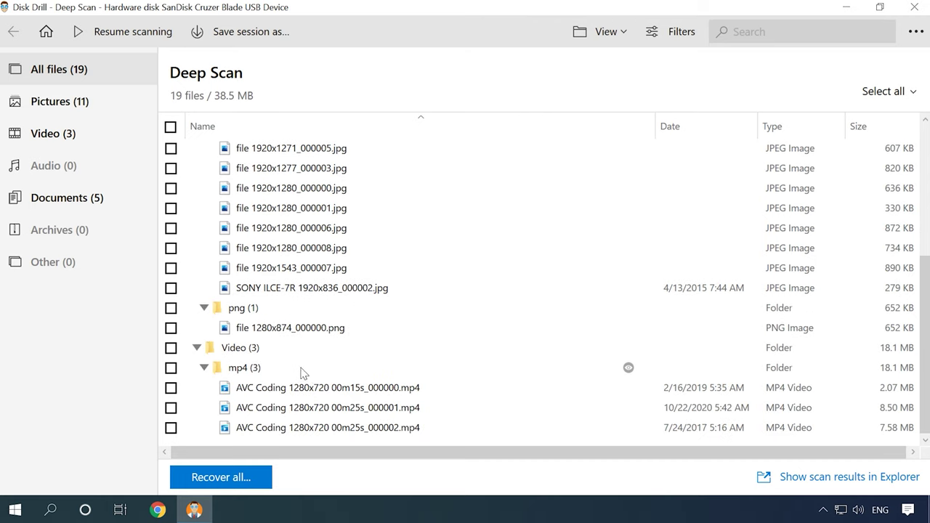
Preview found pictures, including file 1920x1271_000004.jpg, file 1920x1280_000000.jpg, file 1920x1280_000008.jpg and file 1280x874_000000.png
{"action": "scroll", "coordinate": [304, 373], "scroll_direction": "up", "scroll_amount": 4}
{"action": "scroll", "coordinate": [327, 242], "scroll_direction": "down", "scroll_amount": 2}
{"action": "left_click", "coordinate": [305, 168]}
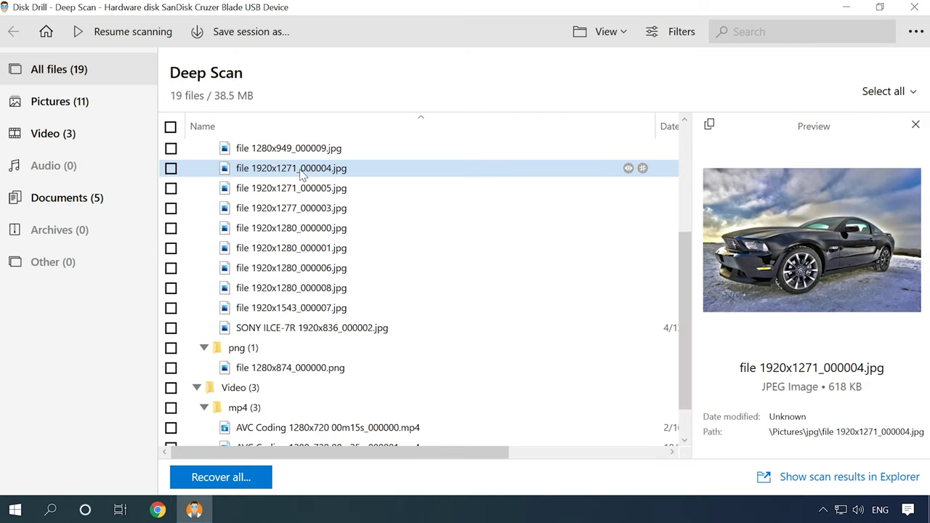
{"action": "left_click", "coordinate": [306, 230]}
{"action": "left_click", "coordinate": [302, 287]}
{"action": "scroll", "coordinate": [300, 300], "scroll_direction": "down", "scroll_amount": 1}
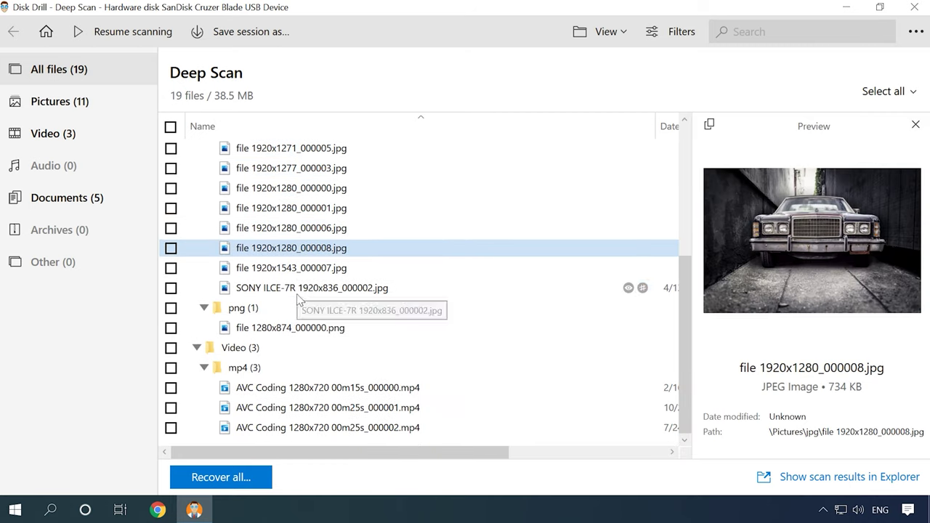
{"action": "left_click", "coordinate": [298, 328]}
Preview the three AVC Coding MP4 videos and play AVC Coding 1280x720 00m25s_000002.mp4
{"action": "left_click", "coordinate": [292, 388]}
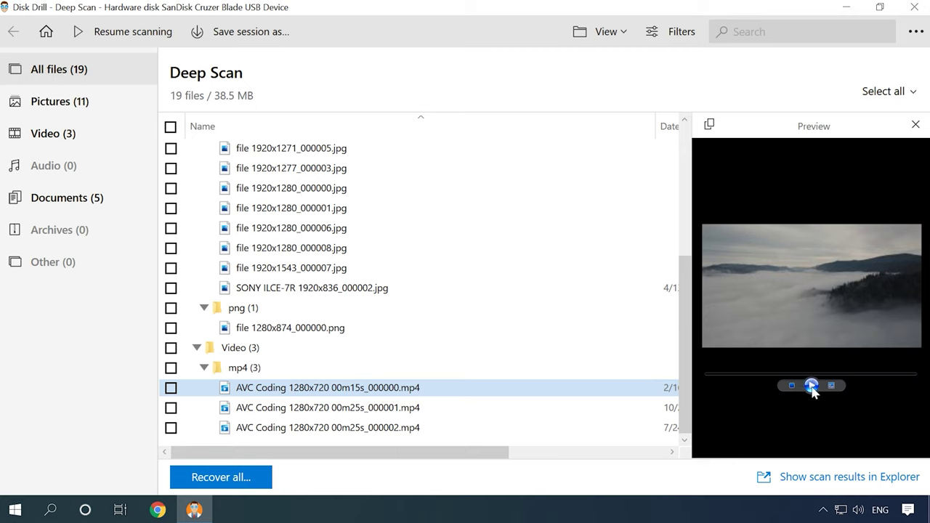
{"action": "key", "text": "Down"}
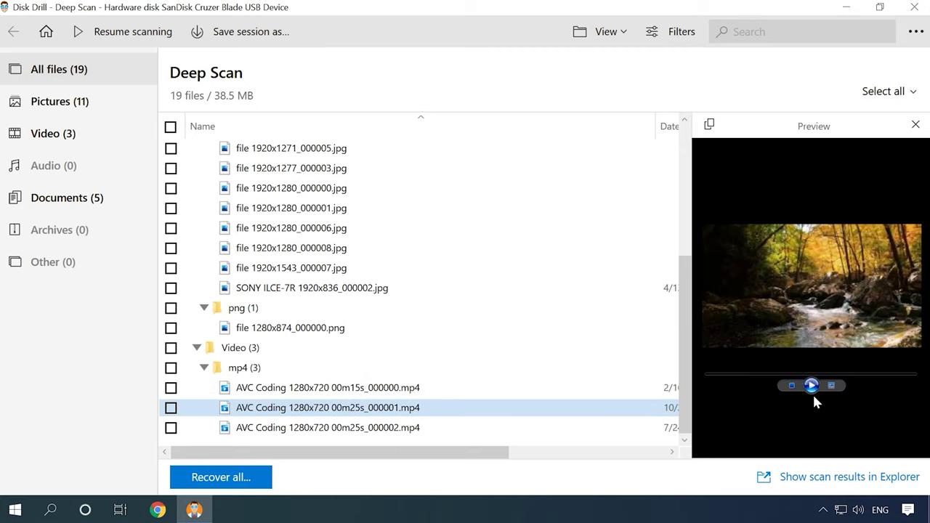
{"action": "key", "text": "Down"}
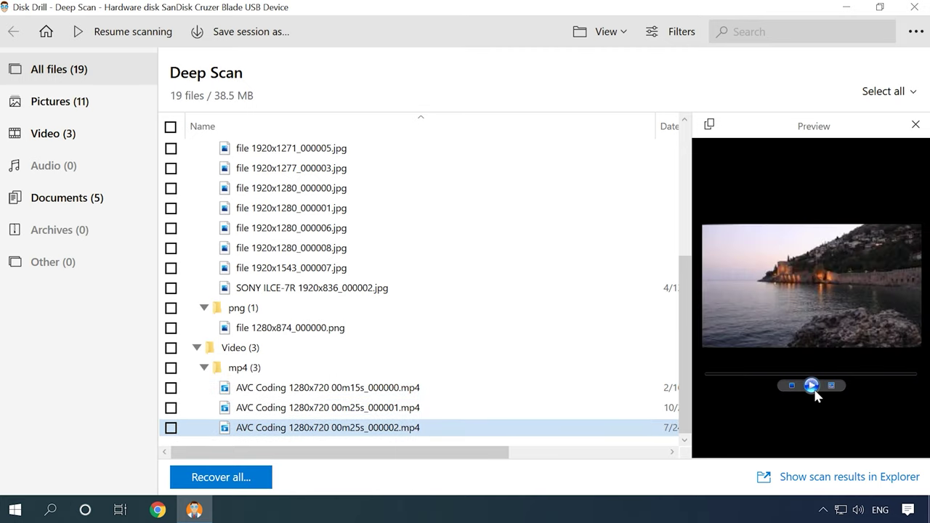
{"action": "left_click", "coordinate": [813, 387]}
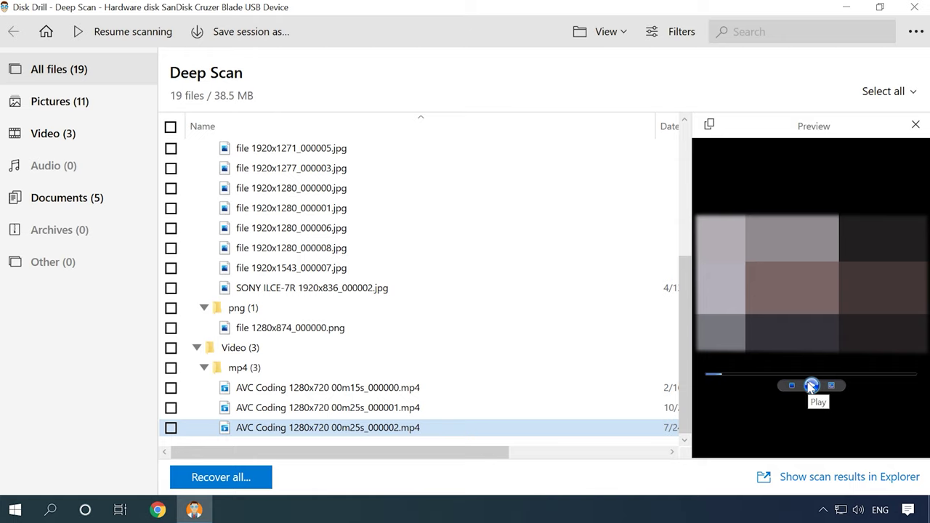
{"action": "scroll", "coordinate": [439, 370], "scroll_direction": "up", "scroll_amount": 4}
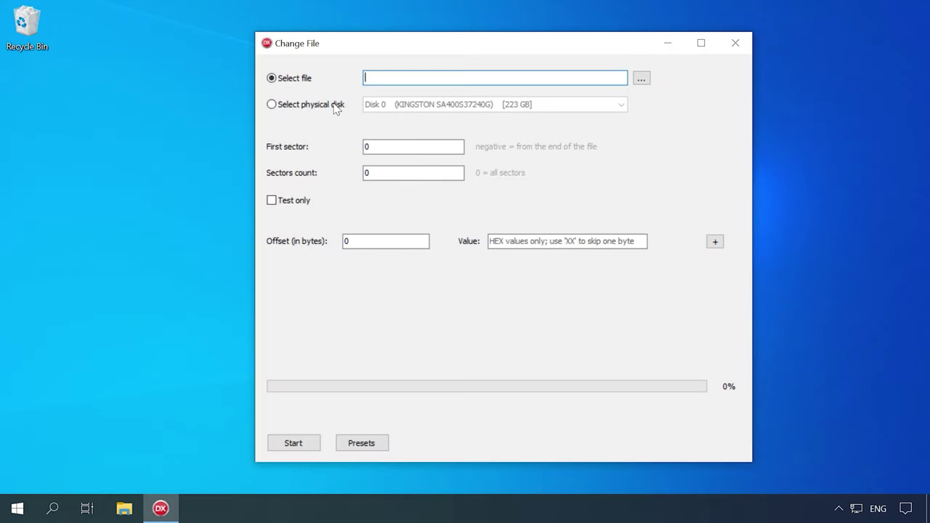
In Change File, overwrite the main Ext descriptor table on physical Disk 3 (JetFlash TS512MJF2A/120 USB Device) using the Ext preset
{"action": "left_click", "coordinate": [336, 107]}
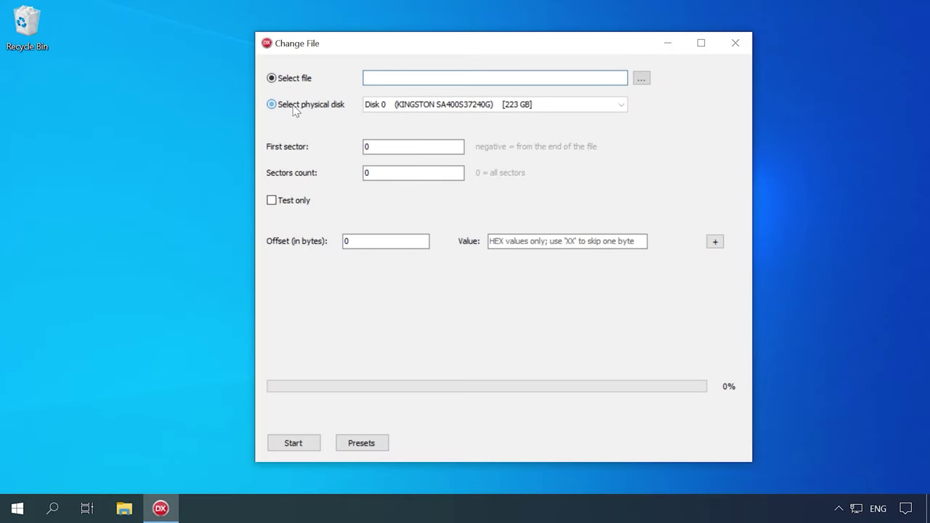
{"action": "left_click", "coordinate": [385, 104]}
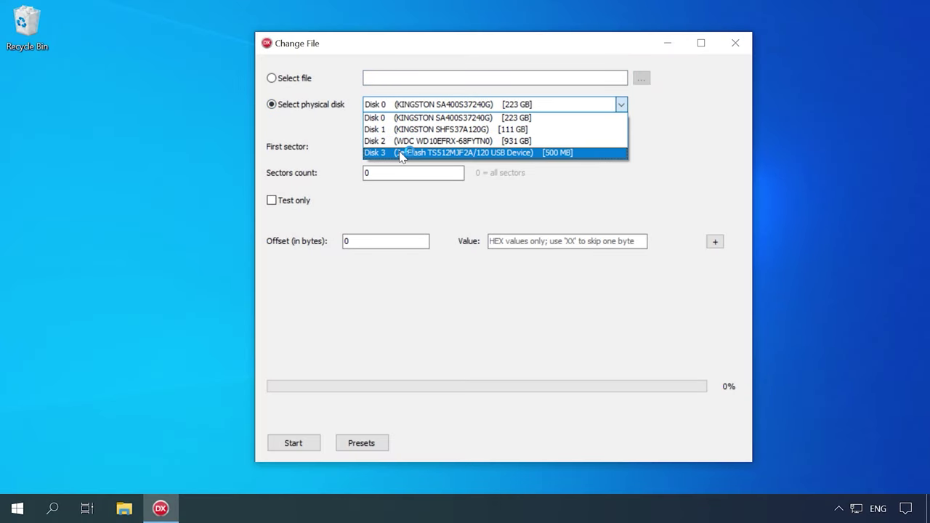
{"action": "left_click", "coordinate": [408, 153]}
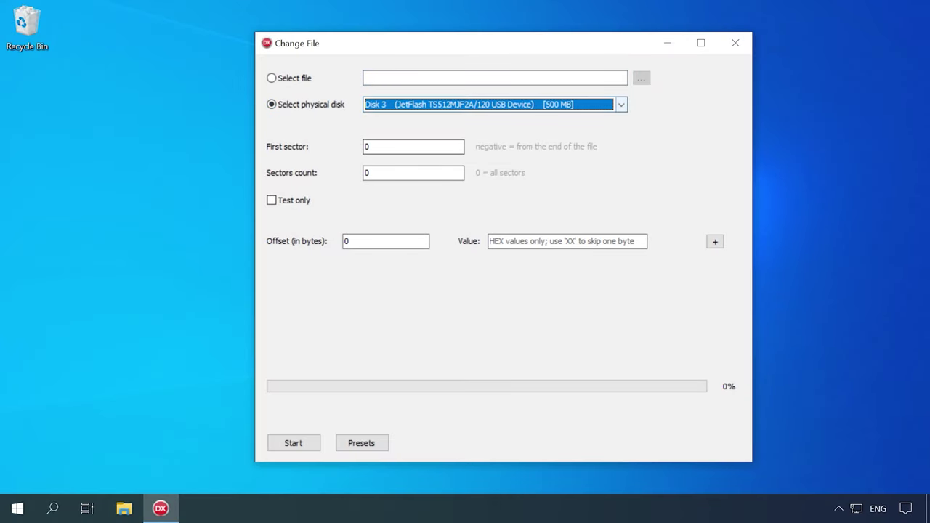
{"action": "left_click", "coordinate": [368, 442]}
{"action": "mouse_move", "coordinate": [407, 442]}
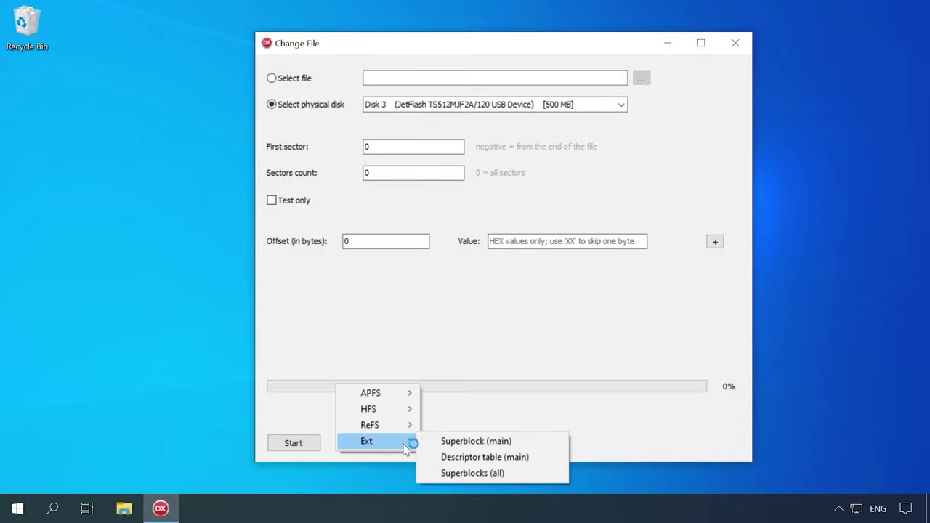
{"action": "left_click", "coordinate": [469, 458]}
{"action": "left_click", "coordinate": [295, 445]}
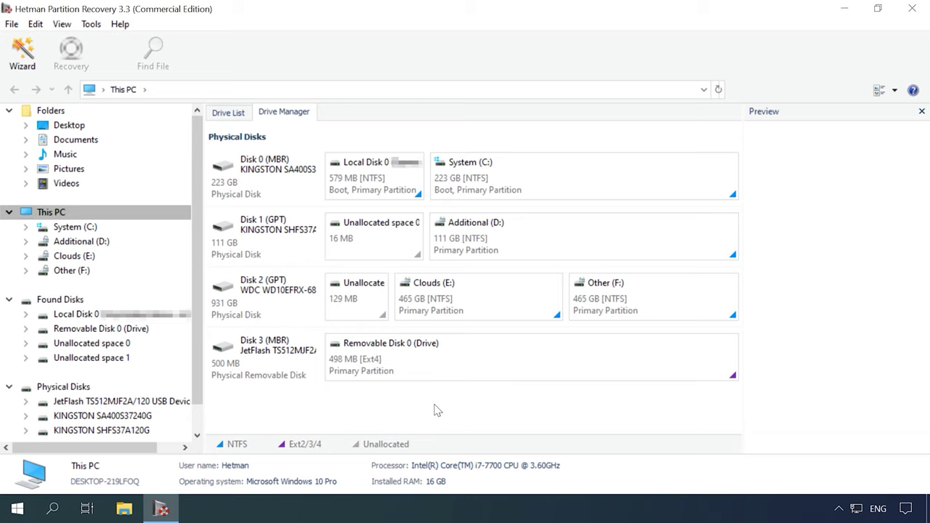
In Hetman Partition Recovery, run a fast scan of Removable Disk 0 (Drive) and preview the virus removal document and the car-984159 image
{"action": "left_click", "coordinate": [413, 364]}
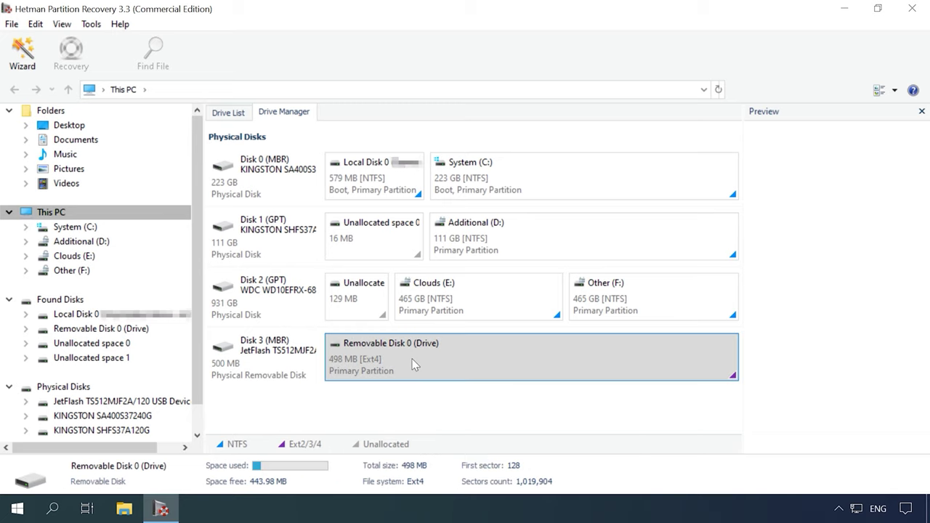
{"action": "right_click", "coordinate": [413, 363]}
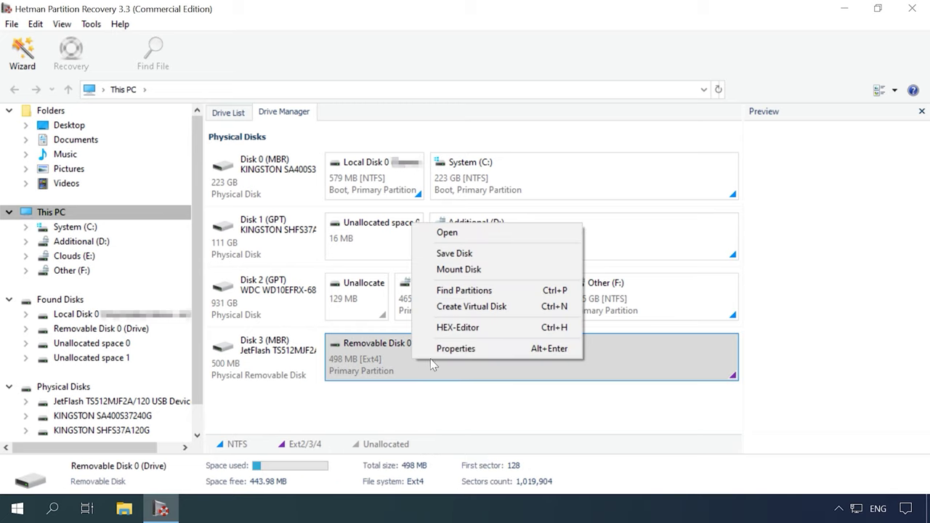
{"action": "left_click", "coordinate": [478, 231]}
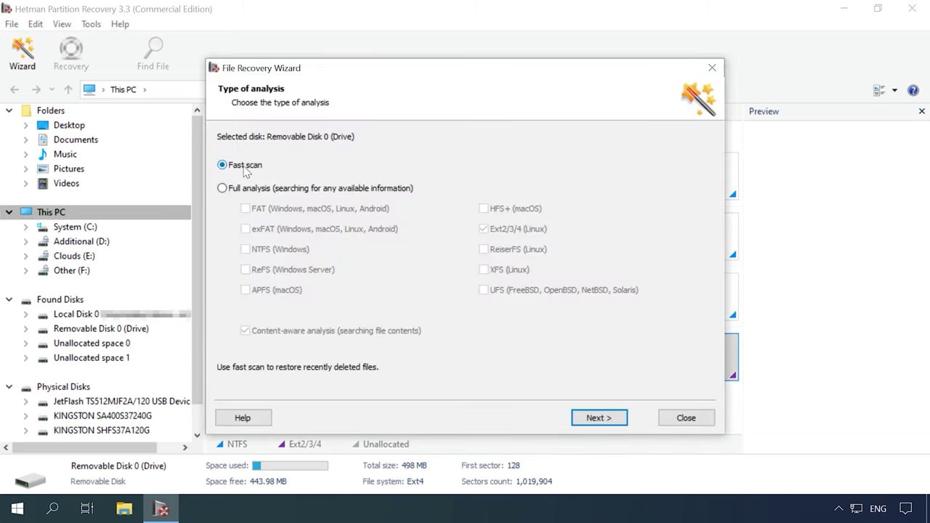
{"action": "left_click", "coordinate": [598, 418]}
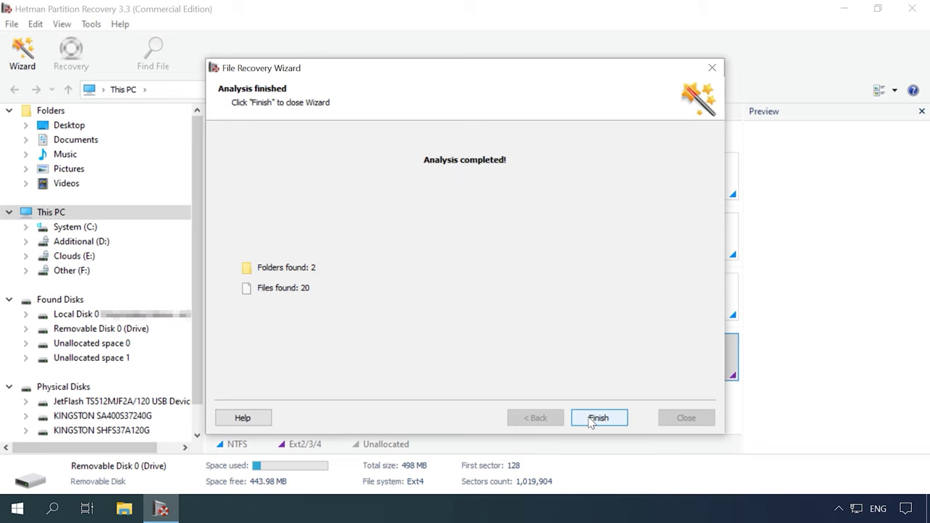
{"action": "left_click", "coordinate": [590, 420]}
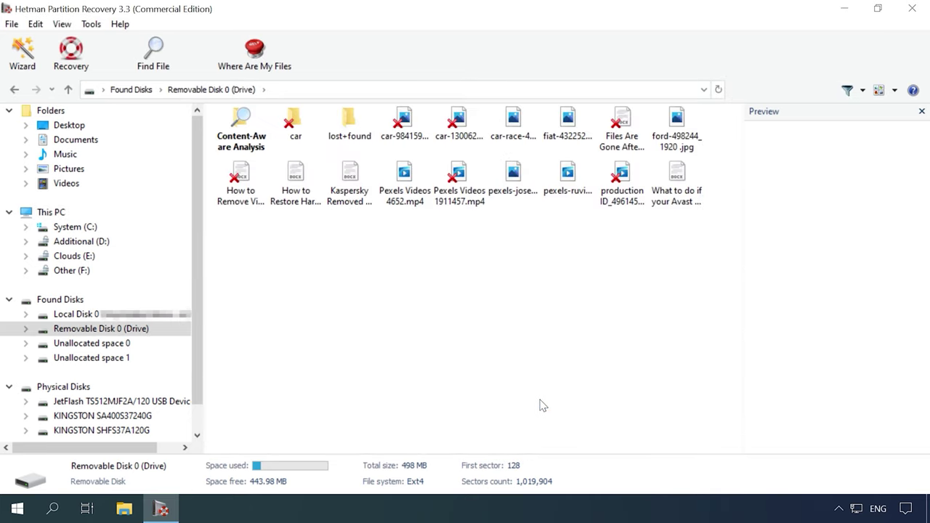
{"action": "left_click", "coordinate": [260, 202]}
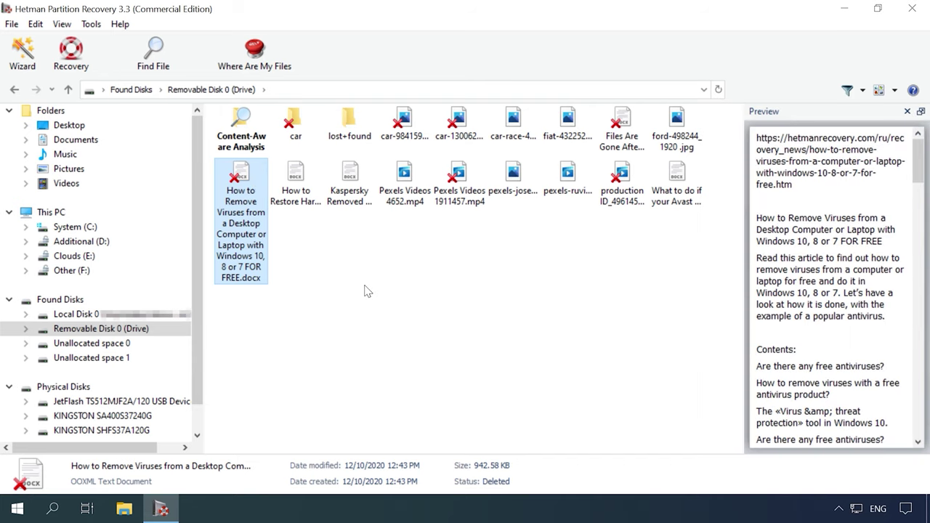
{"action": "left_click", "coordinate": [404, 118]}
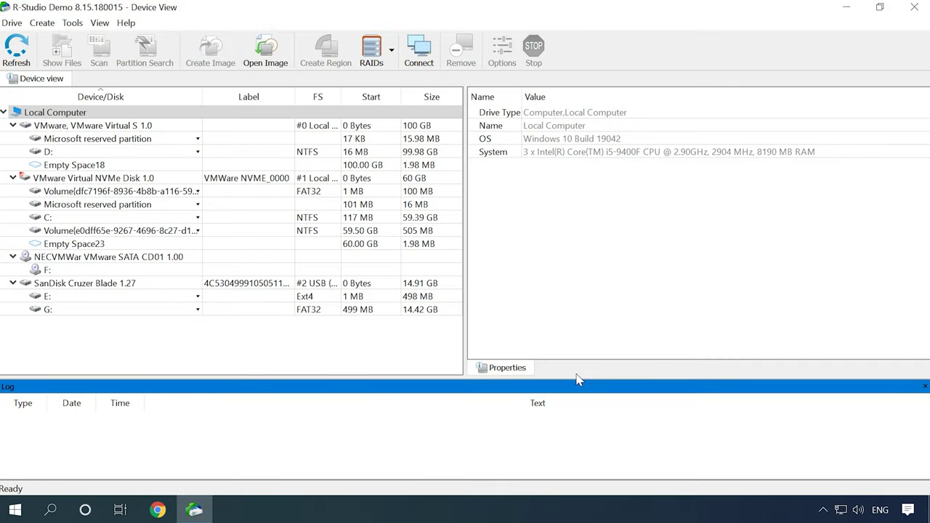
In R-Studio, scan the Ext4 partition E: on the SanDisk Cruzer Blade with the Scan area option
{"action": "left_click", "coordinate": [129, 284]}
{"action": "left_click", "coordinate": [138, 301]}
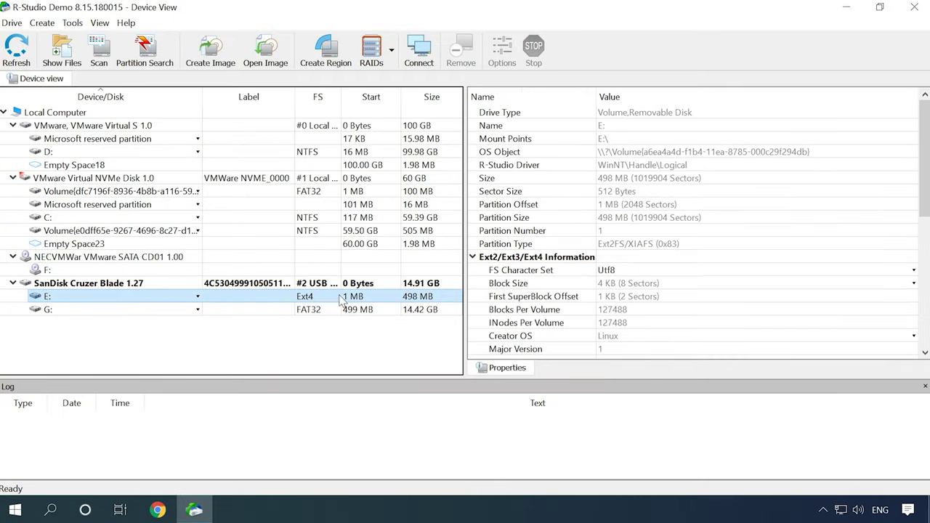
{"action": "left_click", "coordinate": [198, 296]}
{"action": "left_click", "coordinate": [299, 299]}
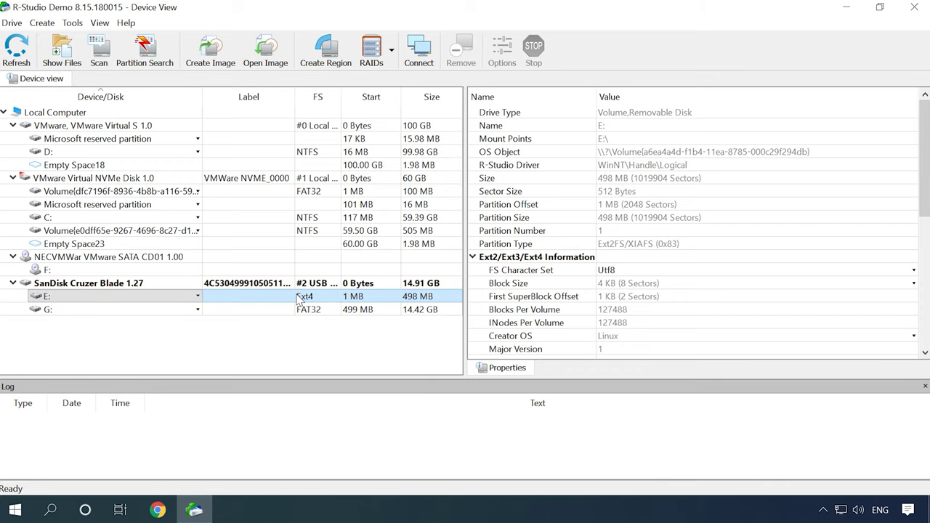
{"action": "left_click", "coordinate": [178, 301]}
{"action": "left_click", "coordinate": [101, 52]}
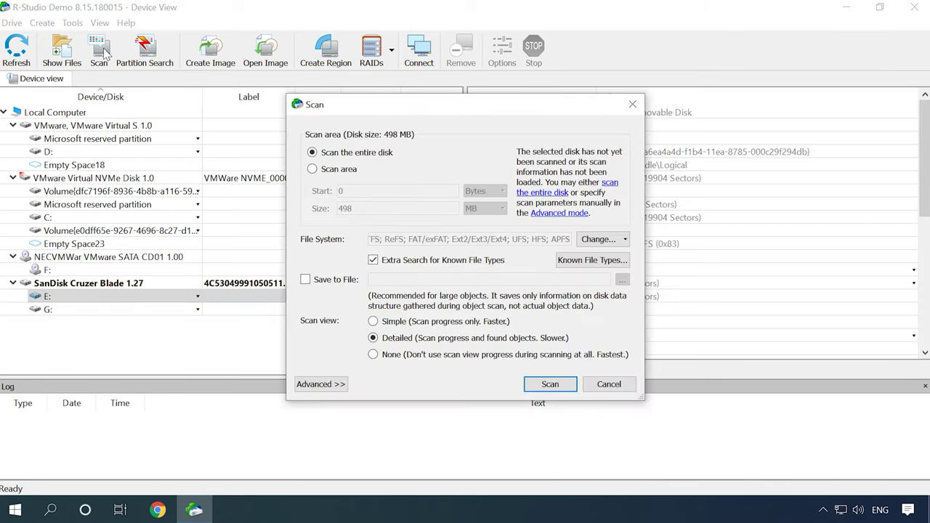
{"action": "left_click", "coordinate": [312, 169]}
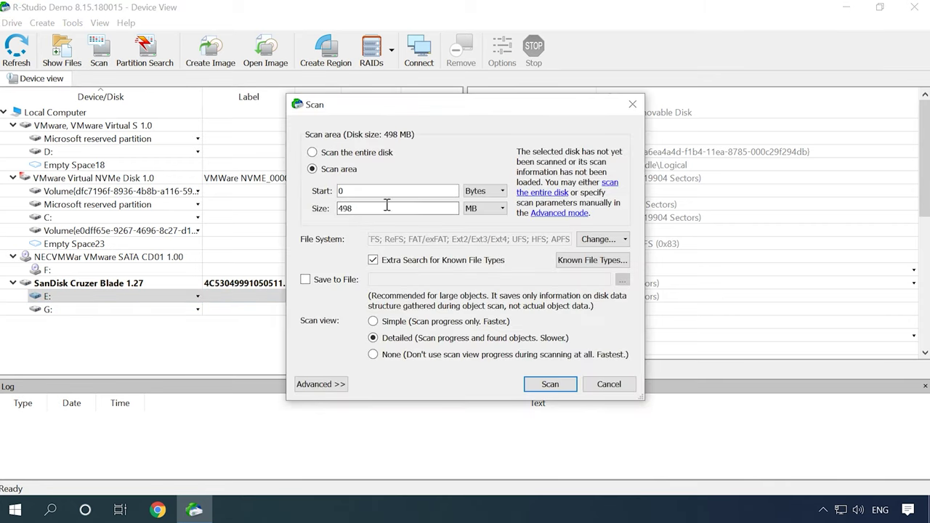
{"action": "left_click", "coordinate": [373, 259]}
{"action": "left_click", "coordinate": [522, 282]}
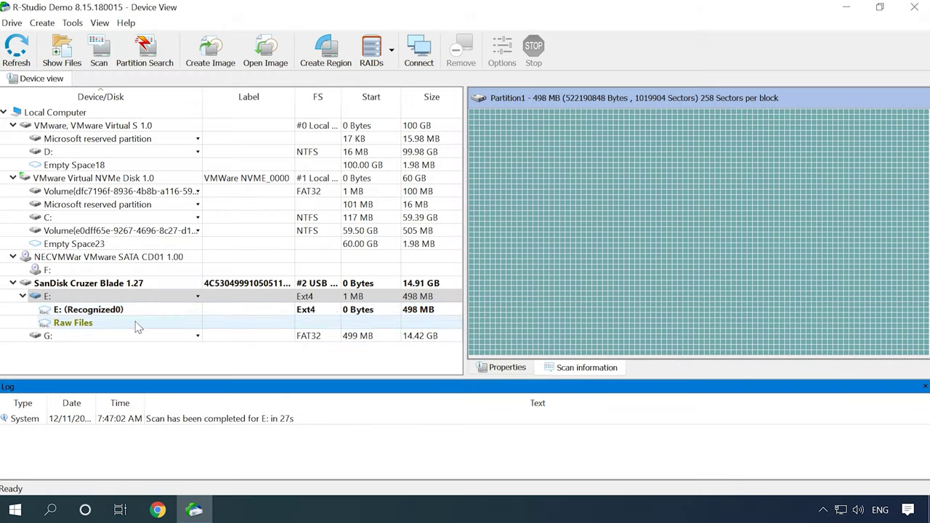
Open E: (Recognized0) and preview car-1300629_1280.png, car-984159_1920.jpg and car-race-438467_1920.jpg
{"action": "left_click", "coordinate": [195, 312]}
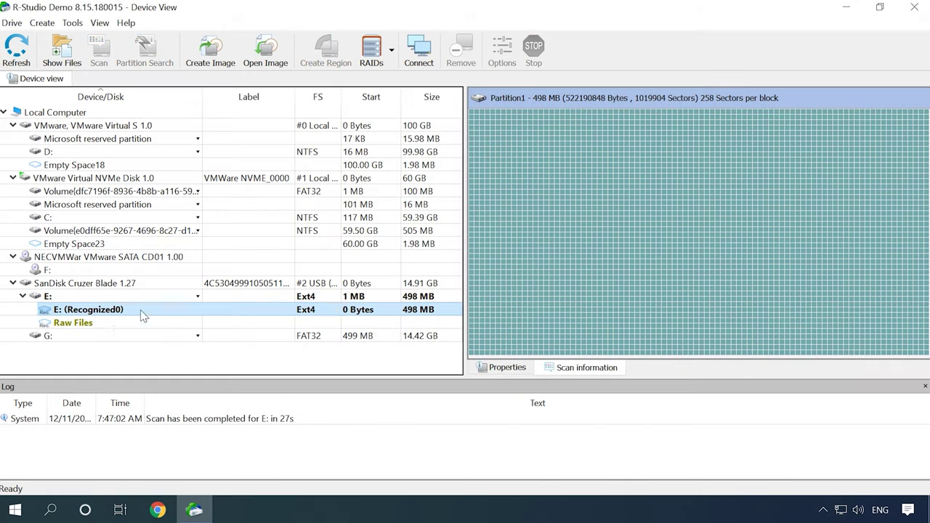
{"action": "double_click", "coordinate": [143, 315]}
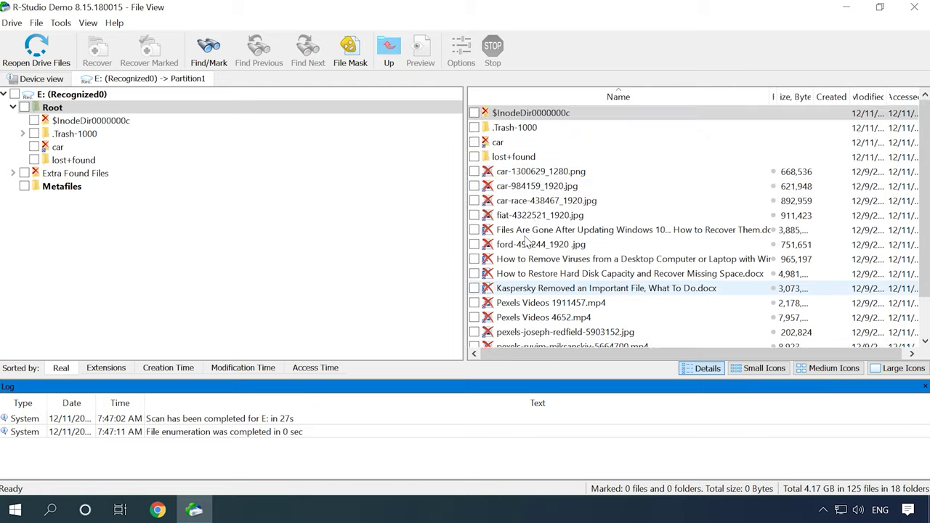
{"action": "double_click", "coordinate": [534, 172]}
{"action": "left_click", "coordinate": [781, 41]}
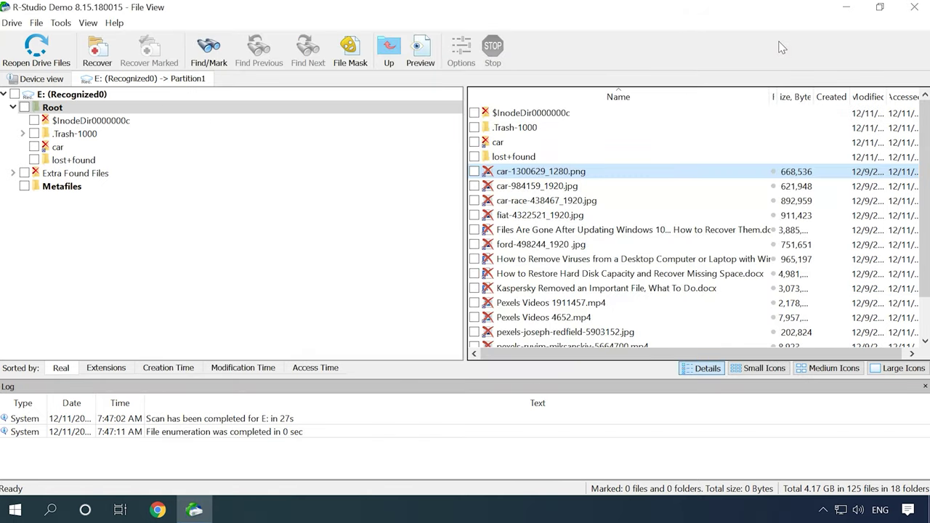
{"action": "key", "text": "Down"}
{"action": "key", "text": "Return"}
{"action": "left_click", "coordinate": [748, 42]}
{"action": "key", "text": "Down"}
{"action": "key", "text": "Return"}
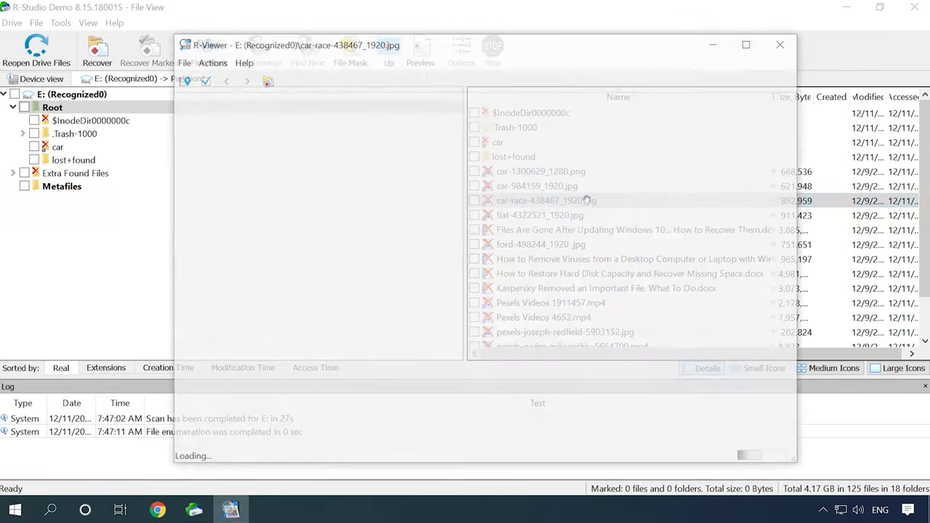
{"action": "left_click", "coordinate": [776, 44]}
Preview the documents on files gone after updating Windows 10 and on removing viruses from a desktop computer or laptop
{"action": "double_click", "coordinate": [573, 229]}
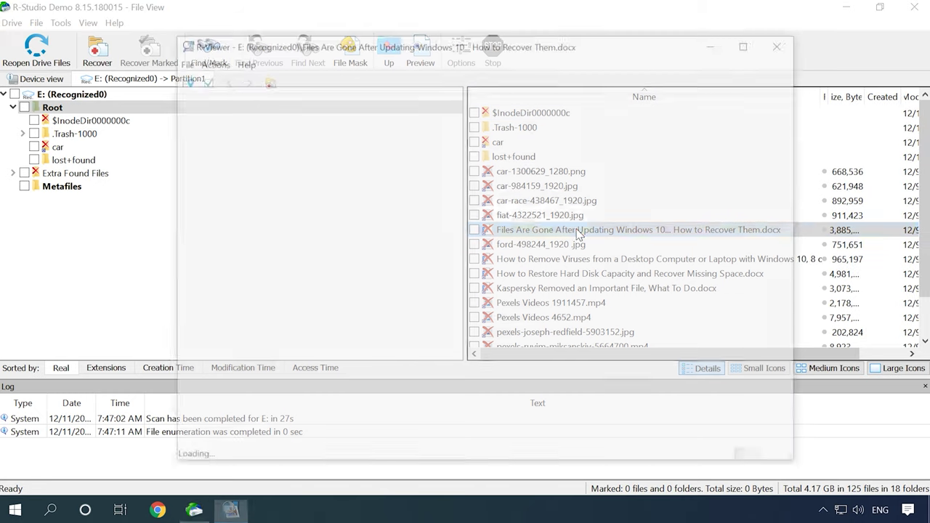
{"action": "left_click", "coordinate": [784, 42]}
{"action": "double_click", "coordinate": [615, 260]}
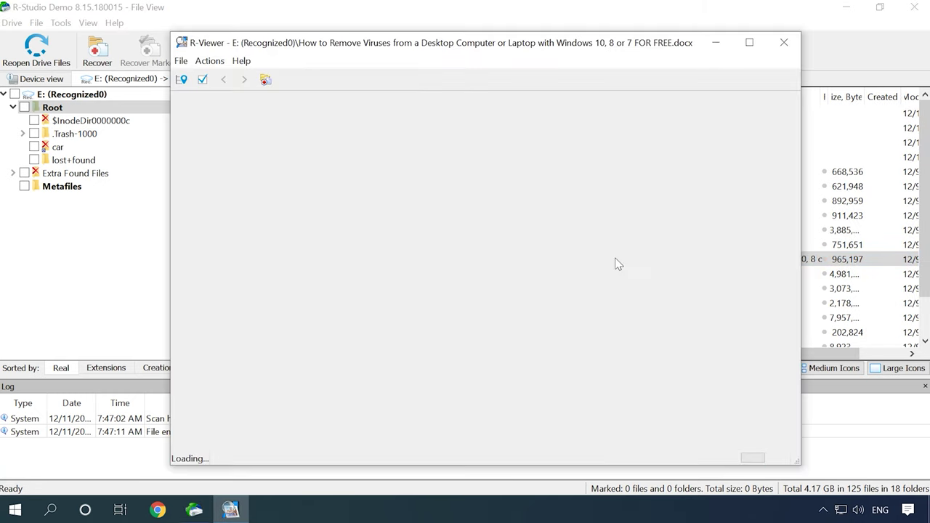
Preview the document on restoring hard disk capacity and recovering missing space
{"action": "left_click", "coordinate": [779, 41]}
{"action": "double_click", "coordinate": [613, 274]}
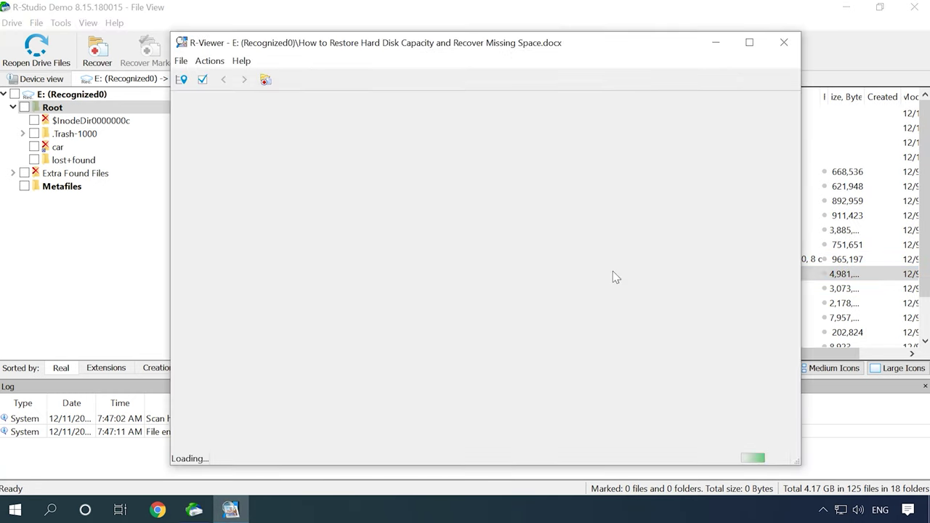
{"action": "left_click", "coordinate": [783, 42]}
Rescan partition E: from start 0 over 498 MB with the Detailed scan view, continuing without saving the existing scan information
{"action": "left_click", "coordinate": [41, 78]}
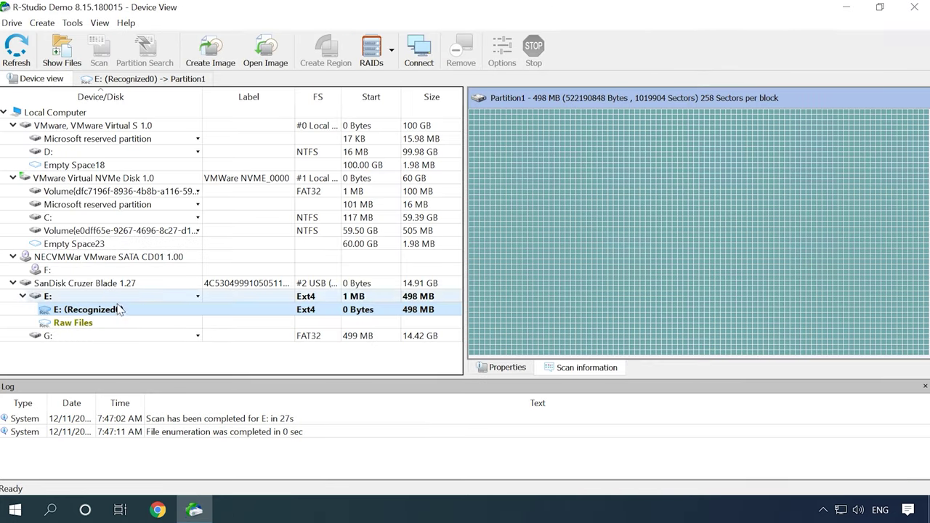
{"action": "left_click", "coordinate": [139, 297]}
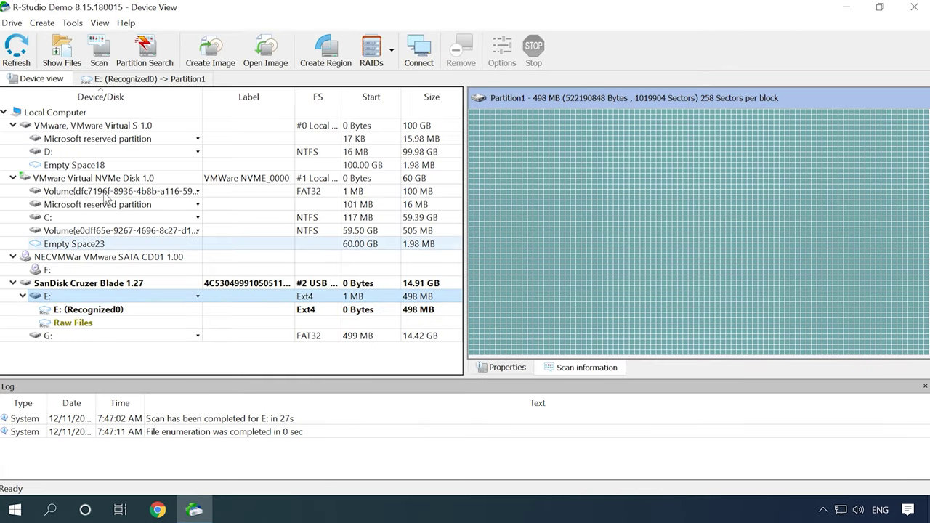
{"action": "key", "text": "ctrl+s"}
{"action": "left_click", "coordinate": [313, 161]}
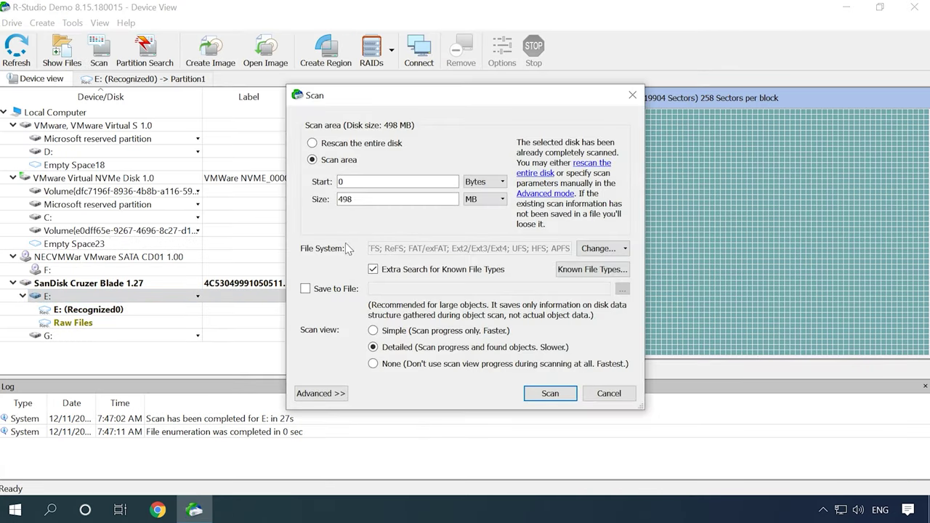
{"action": "left_click", "coordinate": [372, 347]}
{"action": "left_click", "coordinate": [321, 393]}
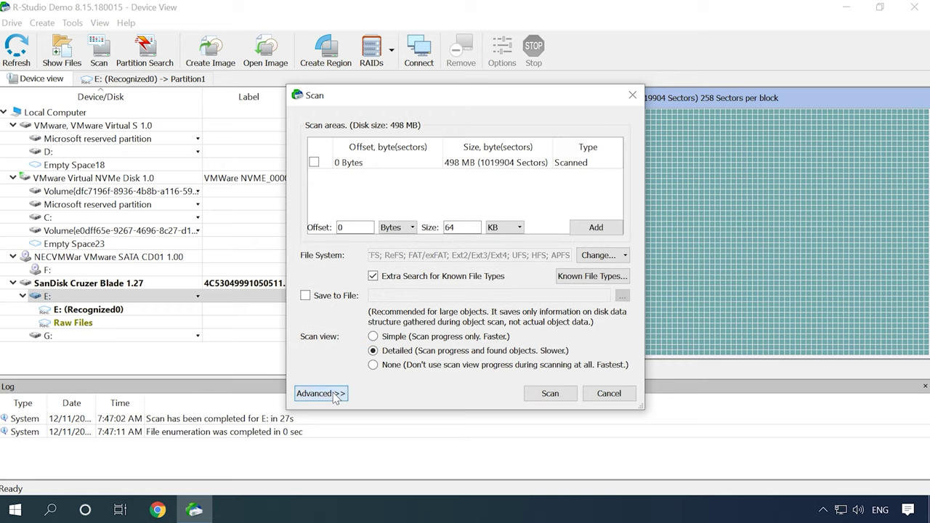
{"action": "left_click", "coordinate": [317, 394]}
{"action": "left_click", "coordinate": [573, 397]}
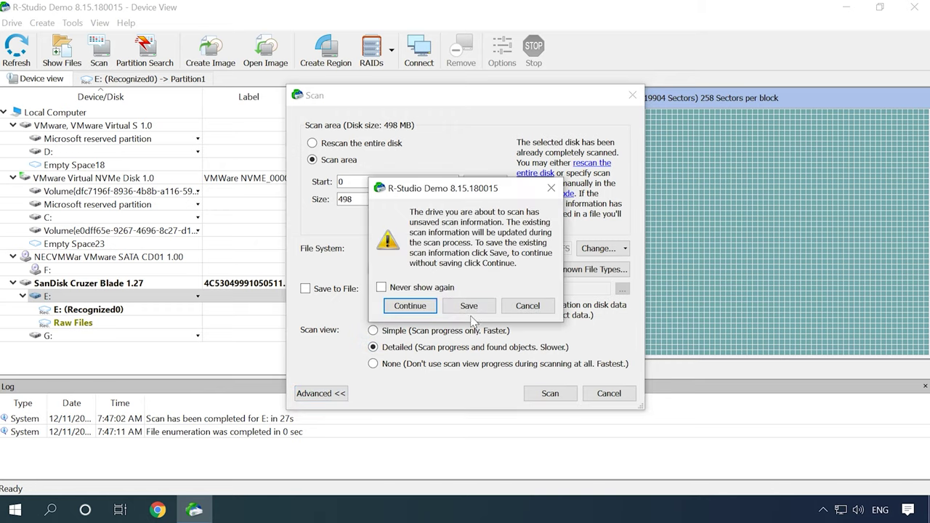
{"action": "left_click", "coordinate": [411, 303]}
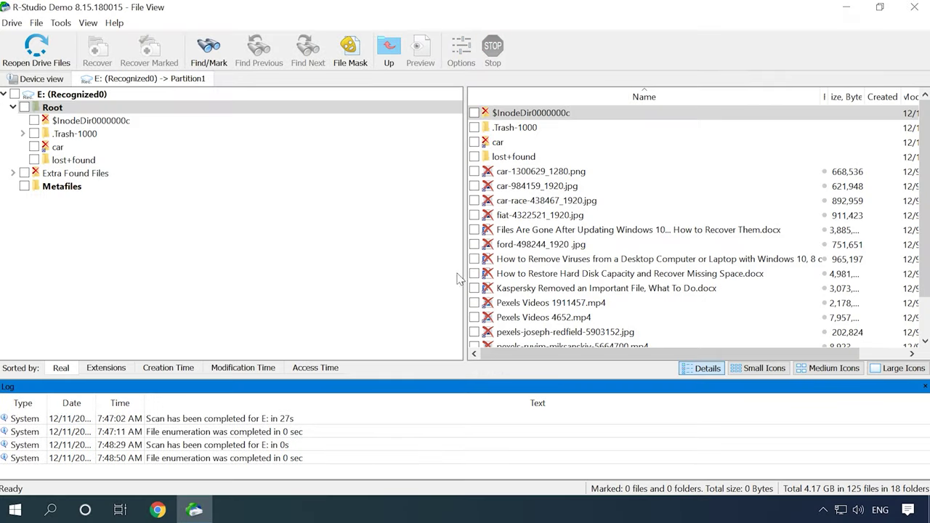
Preview car-984159_1920.jpg, fiat-4322521_1920.jpg and the documents on files gone after updating Windows 10 and restoring hard disk capacity
{"action": "double_click", "coordinate": [537, 186]}
{"action": "key", "text": "Escape"}
{"action": "double_click", "coordinate": [565, 218]}
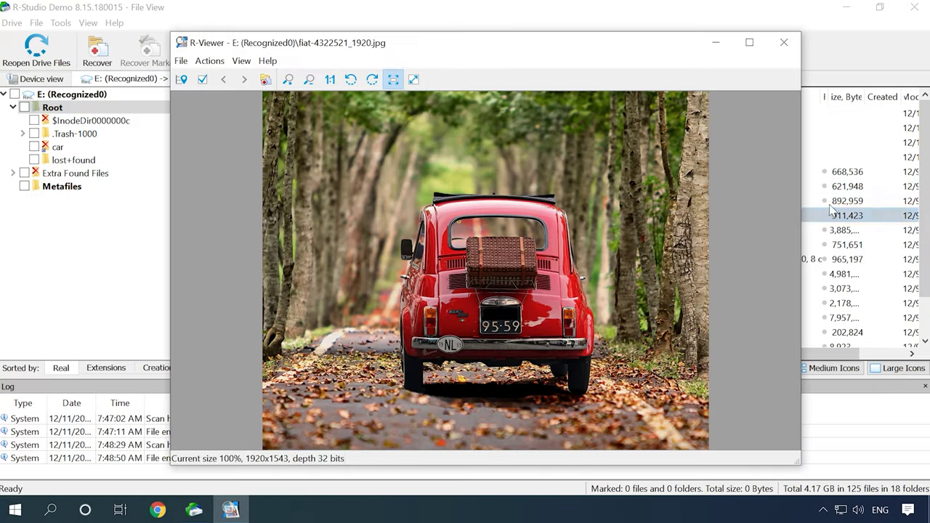
{"action": "key", "text": "Escape"}
{"action": "double_click", "coordinate": [626, 230]}
{"action": "left_click", "coordinate": [783, 44]}
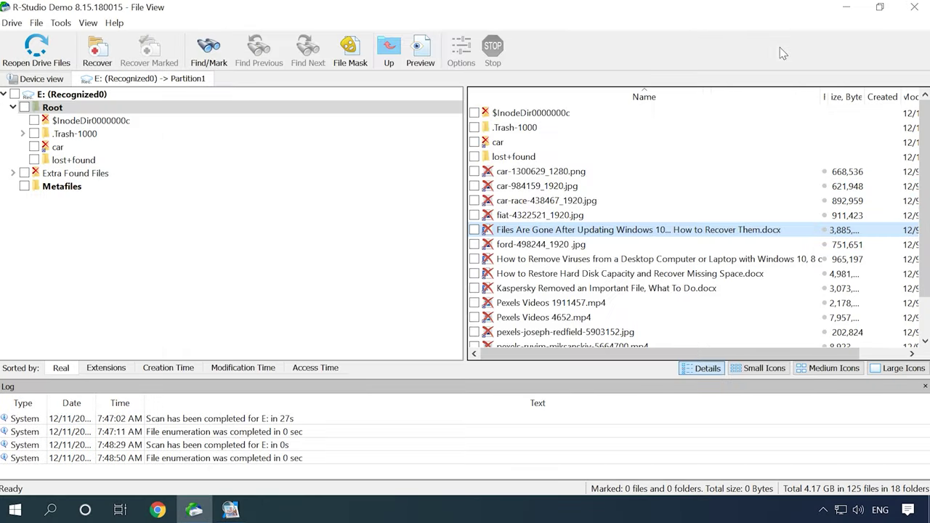
{"action": "double_click", "coordinate": [606, 274]}
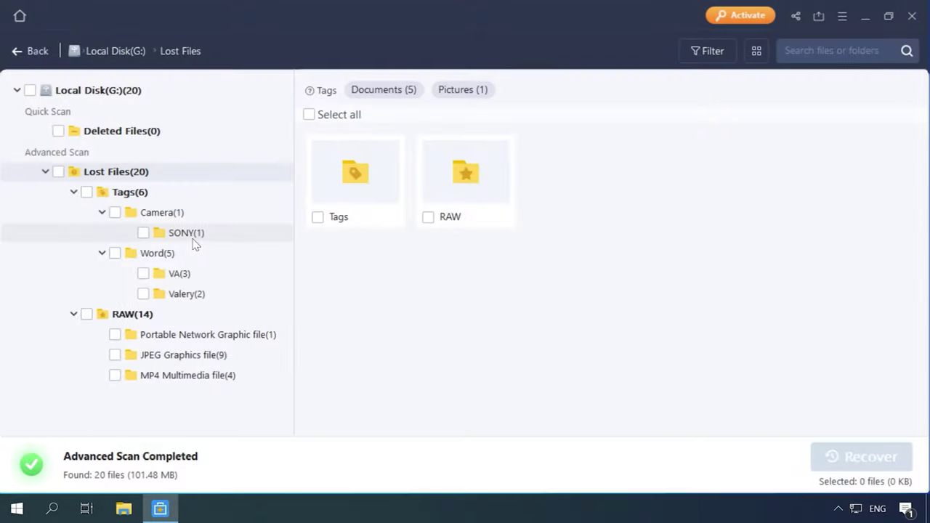
In EaseUS, look through the Lost Files of Local Disk (G:), covering the SONY camera, Word, PNG, JPEG and MP4 folders
{"action": "left_click", "coordinate": [193, 242]}
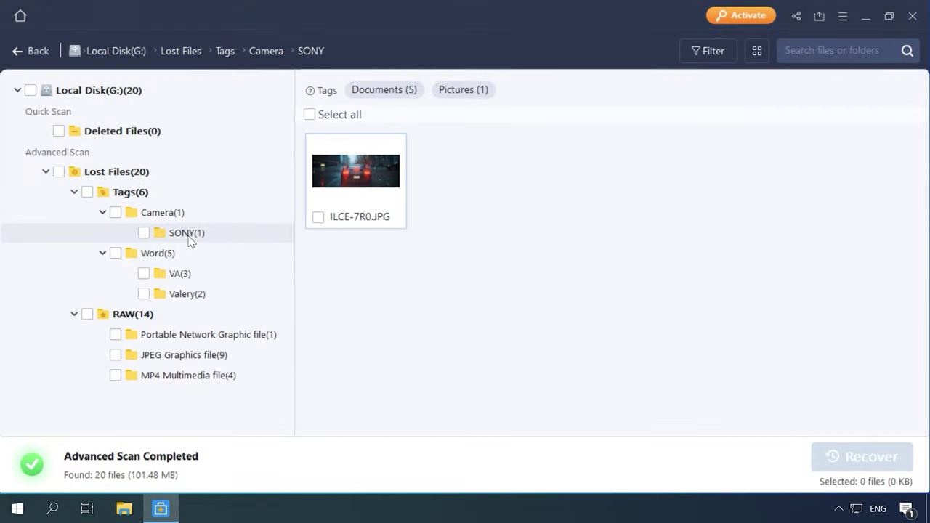
{"action": "left_click", "coordinate": [182, 275]}
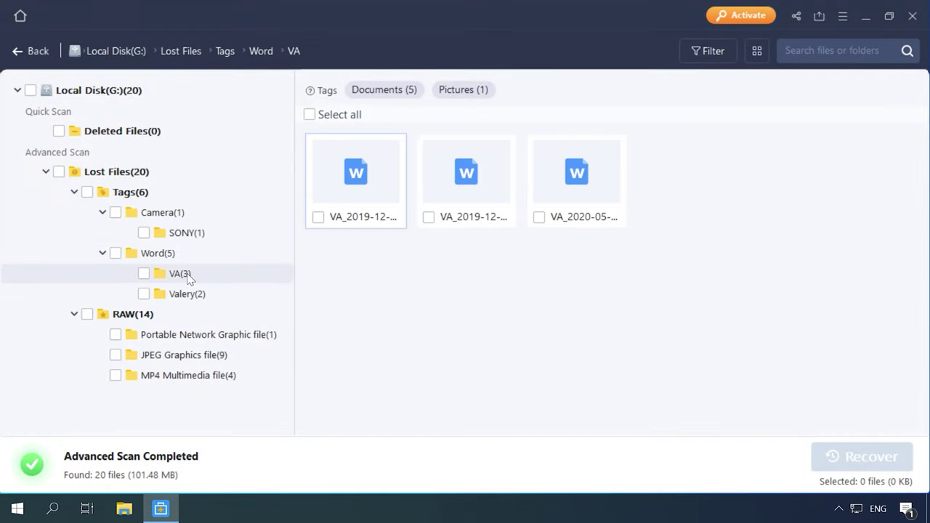
{"action": "left_click", "coordinate": [186, 295]}
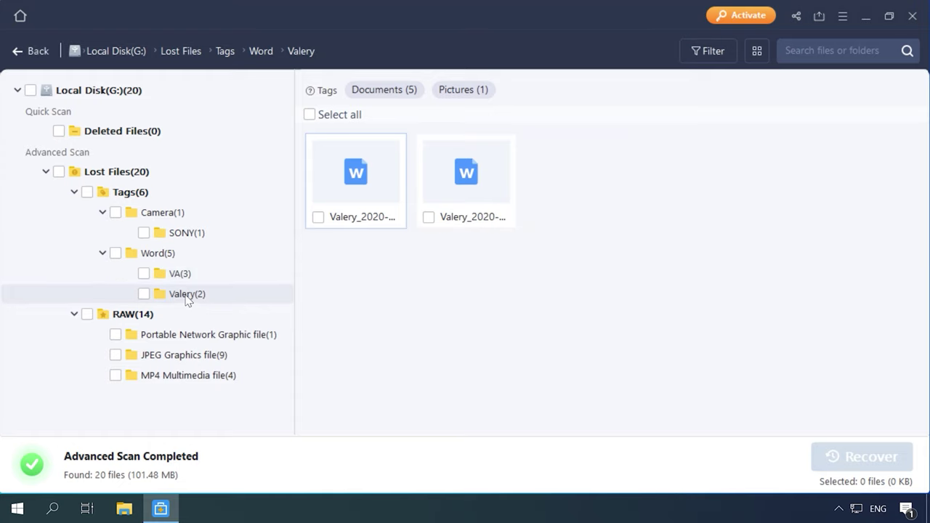
{"action": "left_click", "coordinate": [184, 339]}
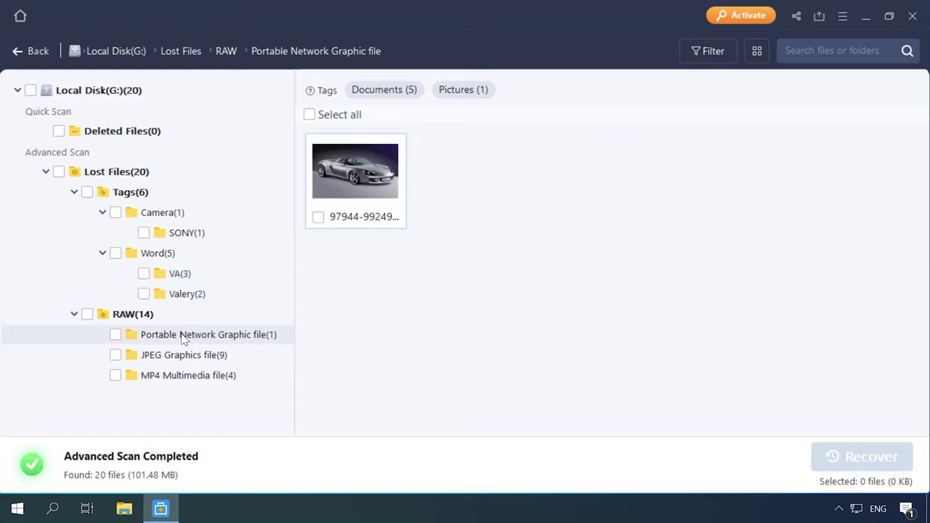
{"action": "left_click", "coordinate": [182, 355]}
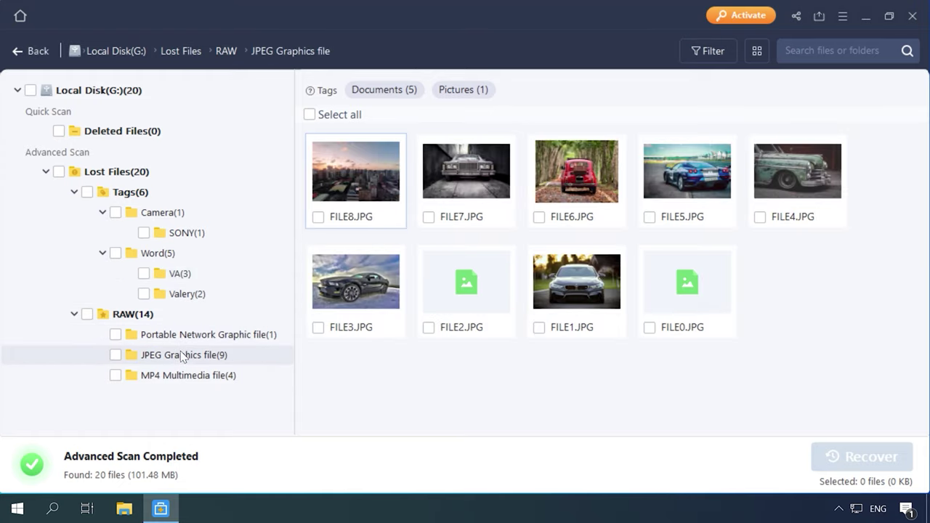
{"action": "left_click", "coordinate": [182, 377]}
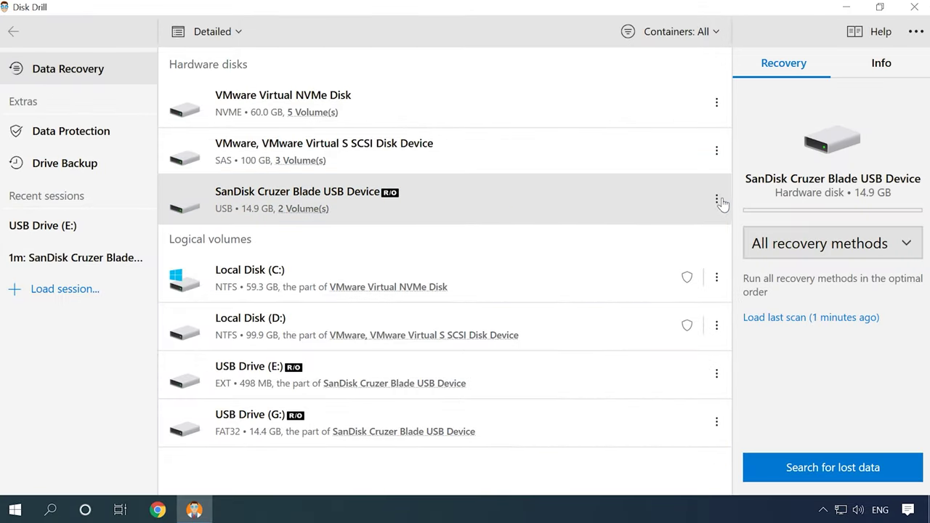
In Disk Drill, run a Quick Scan of the logical volume USB Drive (E:)
{"action": "left_click", "coordinate": [385, 388]}
{"action": "left_click", "coordinate": [452, 210]}
{"action": "left_click", "coordinate": [829, 243]}
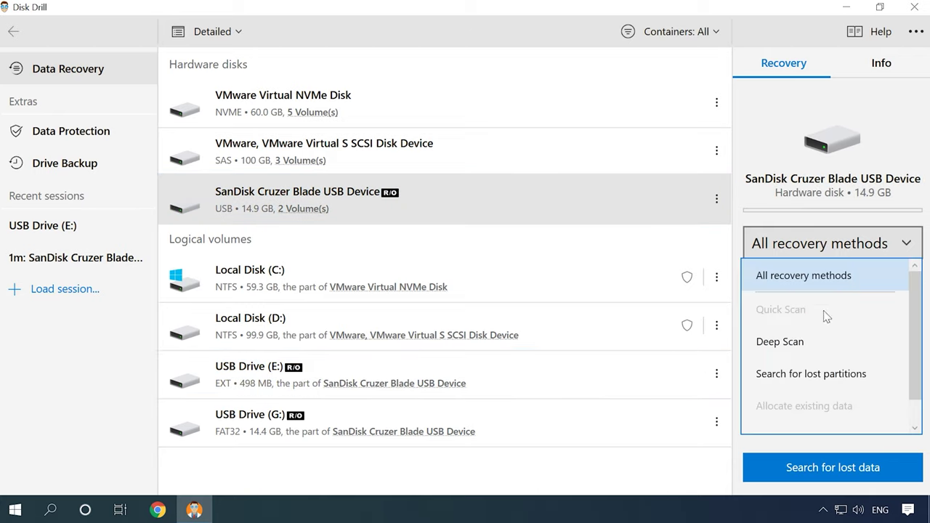
{"action": "left_click", "coordinate": [787, 348]}
{"action": "left_click", "coordinate": [829, 468]}
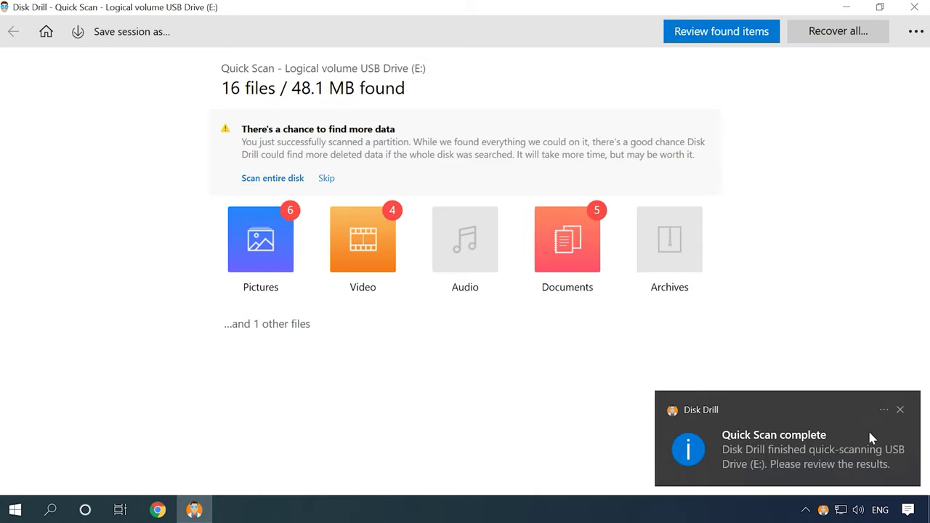
Inspect the Quick Scan results by category and expand the Trash-1000 and info folders among the other files
{"action": "left_click", "coordinate": [291, 326]}
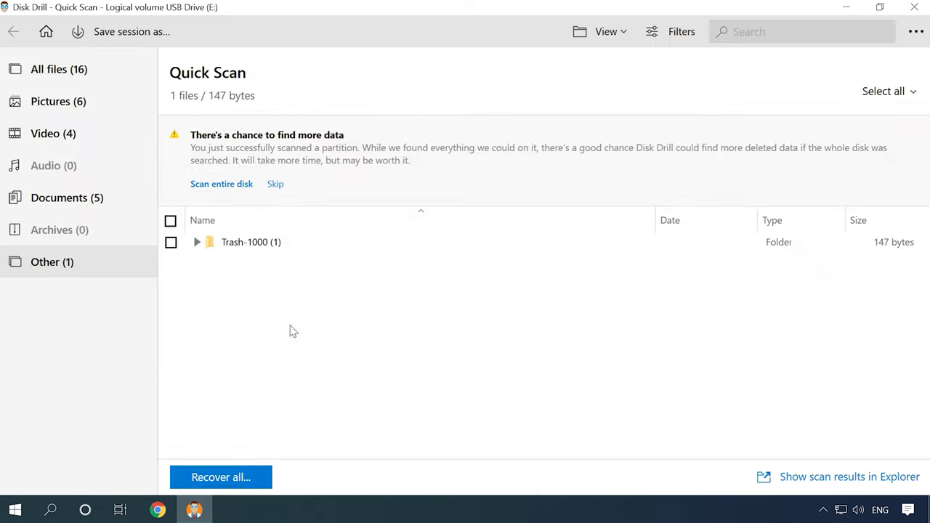
{"action": "left_click", "coordinate": [196, 242]}
{"action": "left_click", "coordinate": [204, 263]}
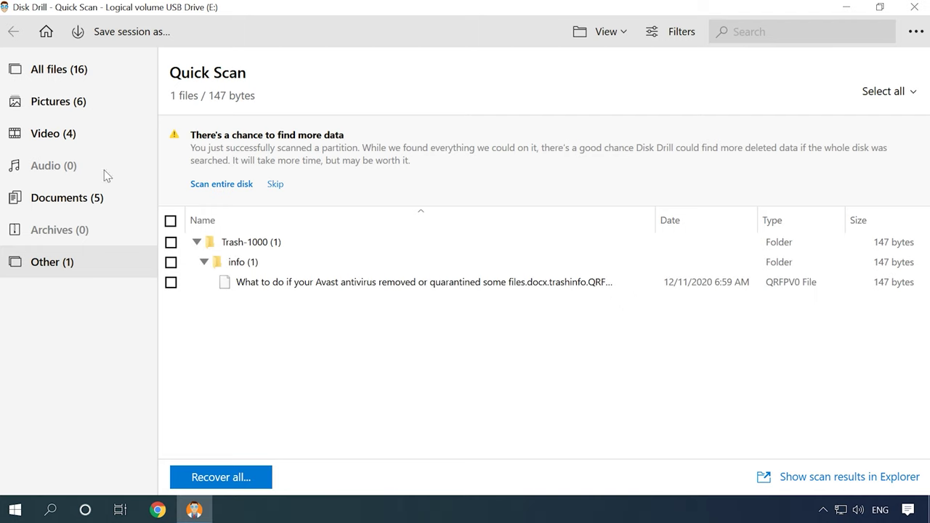
{"action": "left_click", "coordinate": [55, 75]}
{"action": "left_click", "coordinate": [56, 109]}
{"action": "left_click", "coordinate": [58, 142]}
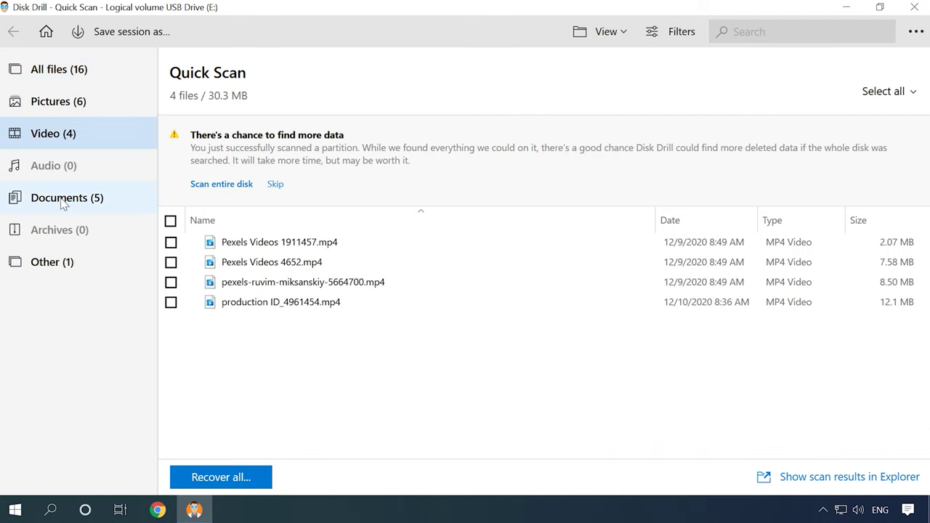
{"action": "left_click", "coordinate": [61, 203]}
{"action": "left_click", "coordinate": [50, 261]}
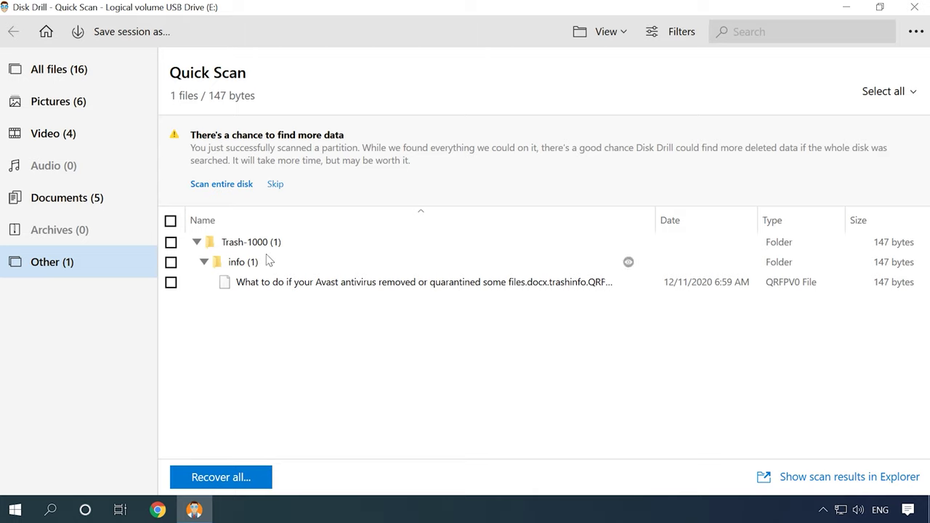
Scan the entire SanDisk Cruzer Blade disk and expand the docx and jpg folders in the Deep Scan results
{"action": "left_click", "coordinate": [222, 187]}
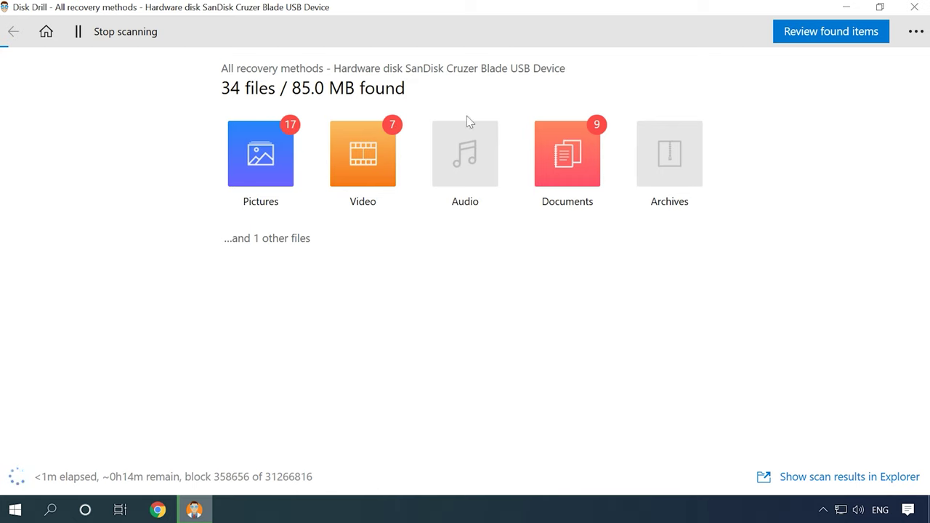
{"action": "left_click", "coordinate": [290, 240]}
{"action": "left_click", "coordinate": [197, 148]}
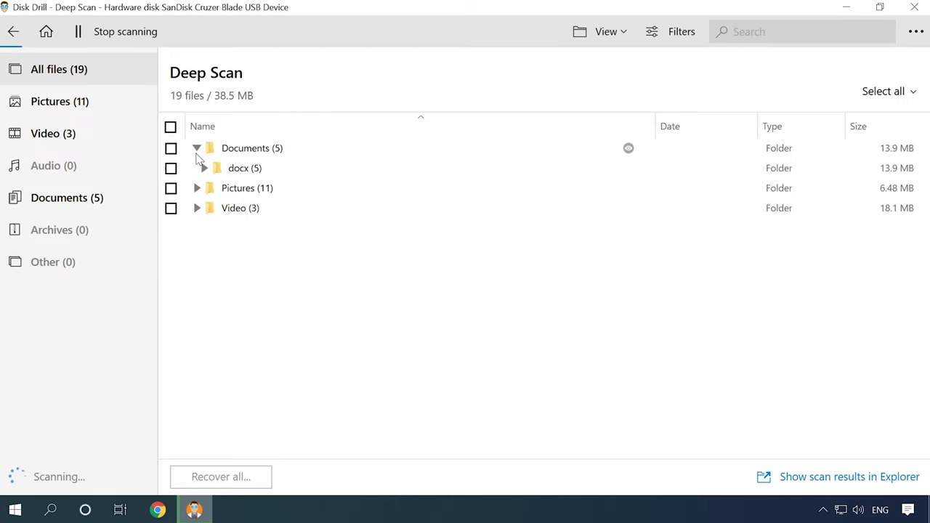
{"action": "left_click", "coordinate": [204, 168]}
{"action": "left_click", "coordinate": [197, 288]}
{"action": "left_click", "coordinate": [204, 308]}
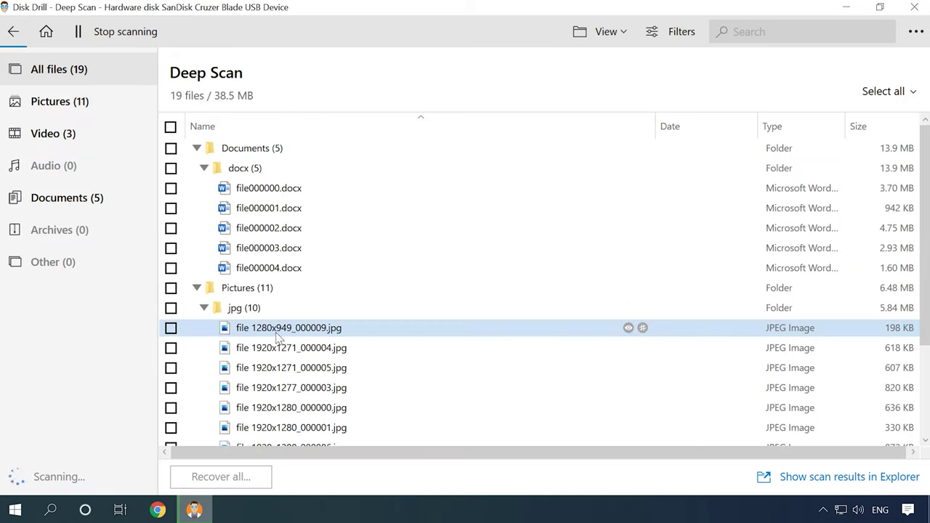
Preview the recovered images file 1280x949_000009.jpg and file 1280x874_000000.png
{"action": "left_click", "coordinate": [278, 332]}
{"action": "scroll", "coordinate": [239, 363], "scroll_direction": "down", "scroll_amount": 2}
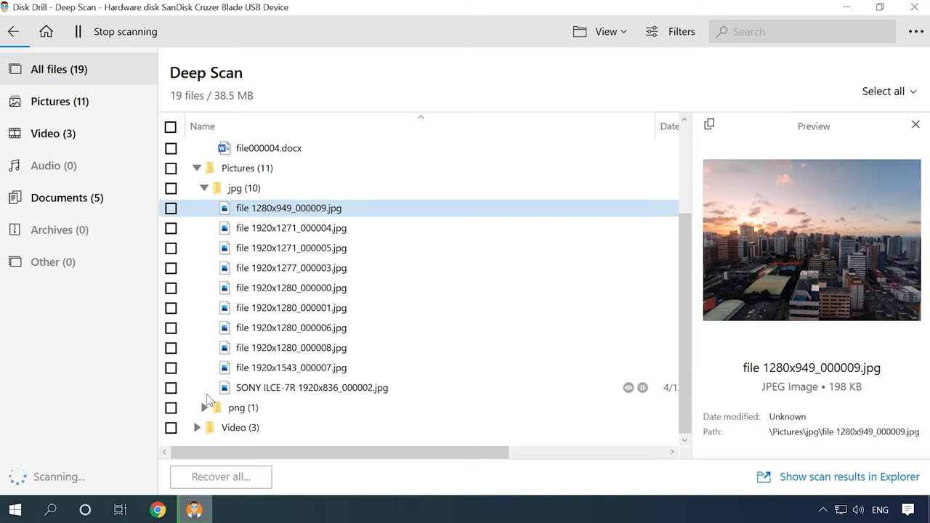
{"action": "left_click", "coordinate": [204, 408]}
{"action": "left_click", "coordinate": [262, 428]}
Expand the Video folder down to mp4 and preview the three AVC Coding videos
{"action": "left_click", "coordinate": [197, 427]}
{"action": "left_click", "coordinate": [204, 427]}
{"action": "left_click", "coordinate": [283, 393]}
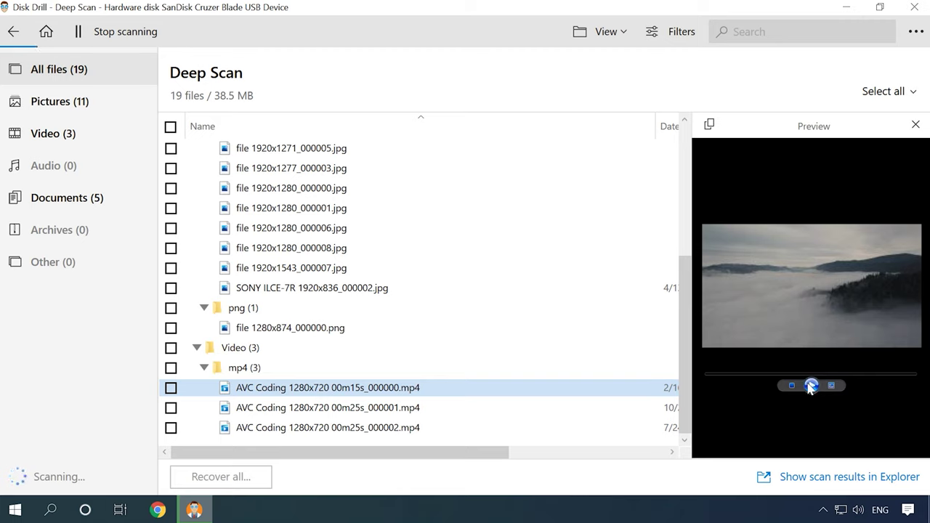
{"action": "left_click", "coordinate": [585, 429]}
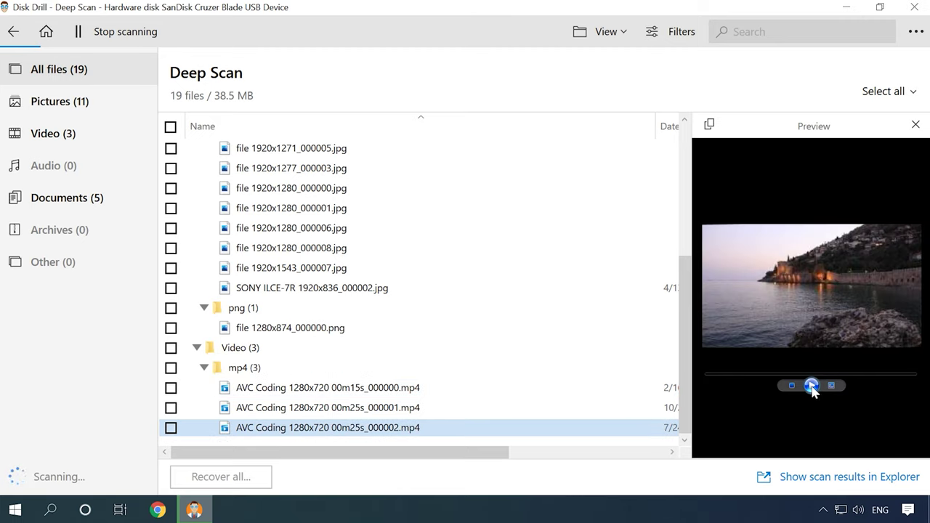
{"action": "left_click", "coordinate": [626, 407]}
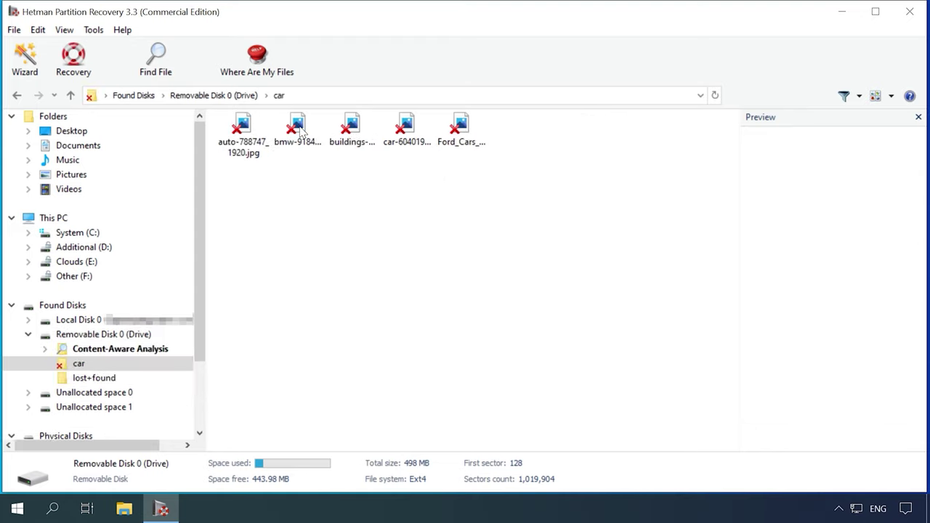
In Hetman Partition Recovery, preview bmw-918408_1920.jpg and buildings-1851246_1920.jpg in the car folder, plus the car-984159 and car-1300629 images in the drive's root
{"action": "left_click", "coordinate": [300, 130]}
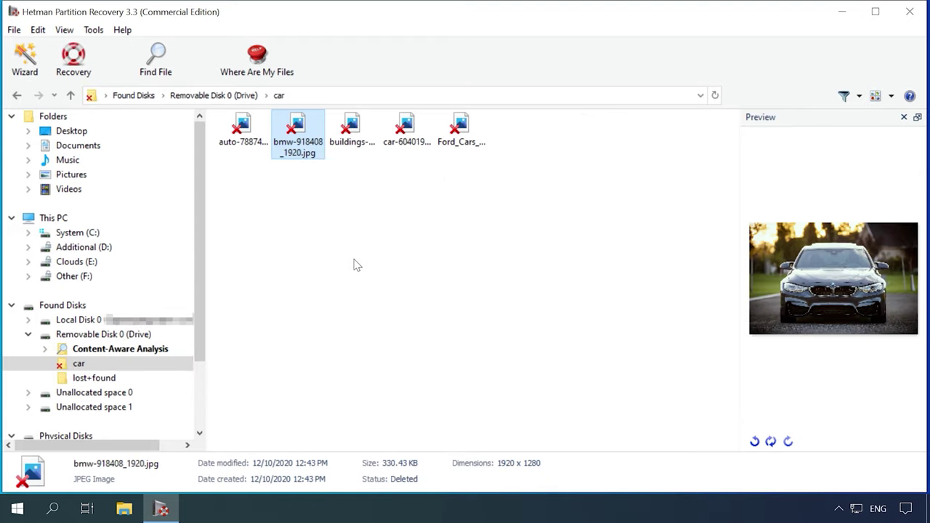
{"action": "left_click", "coordinate": [351, 138]}
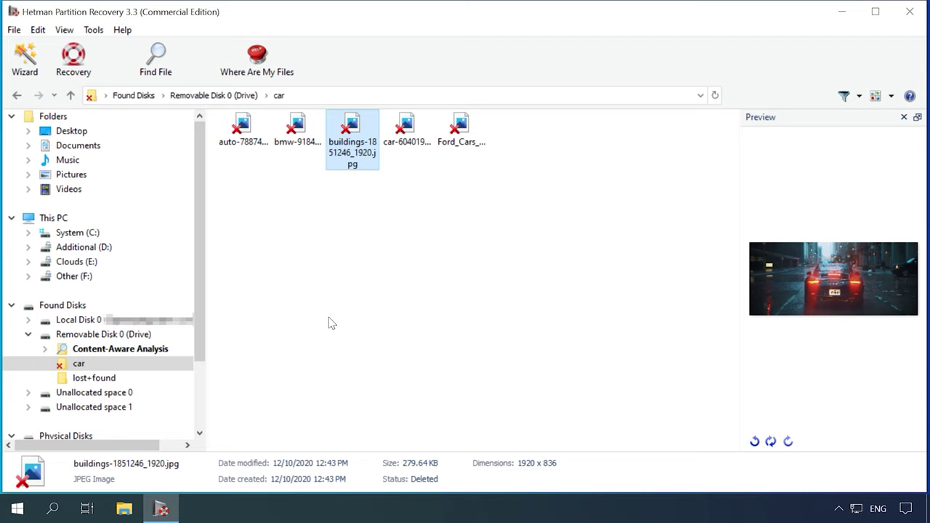
{"action": "left_click", "coordinate": [226, 95]}
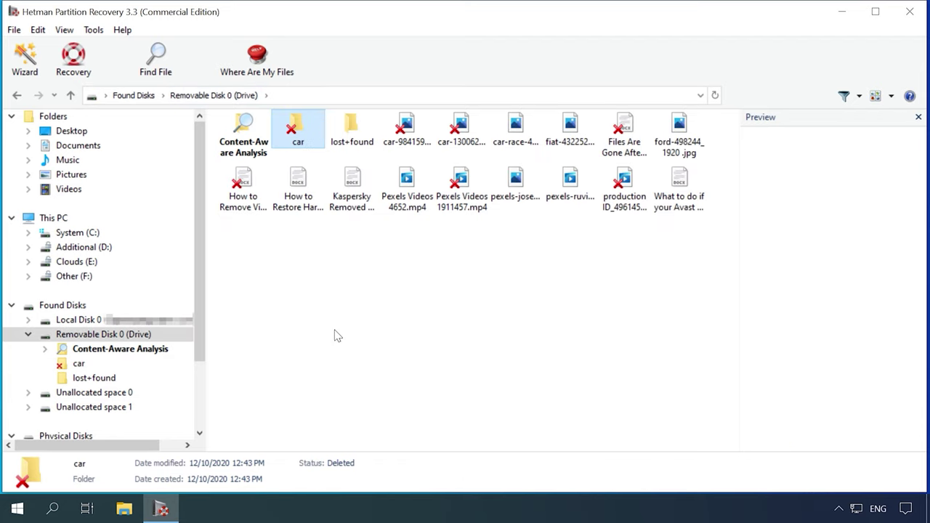
{"action": "left_click", "coordinate": [408, 126]}
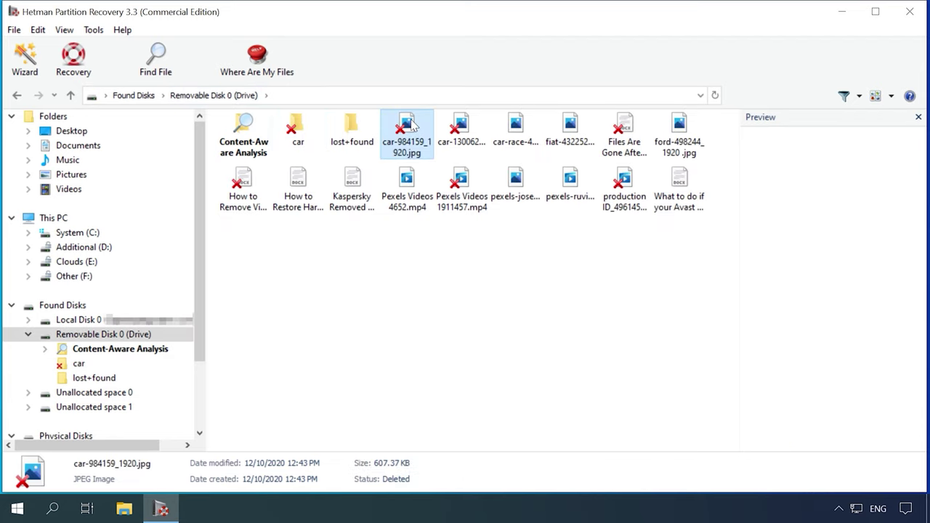
{"action": "left_click", "coordinate": [461, 125]}
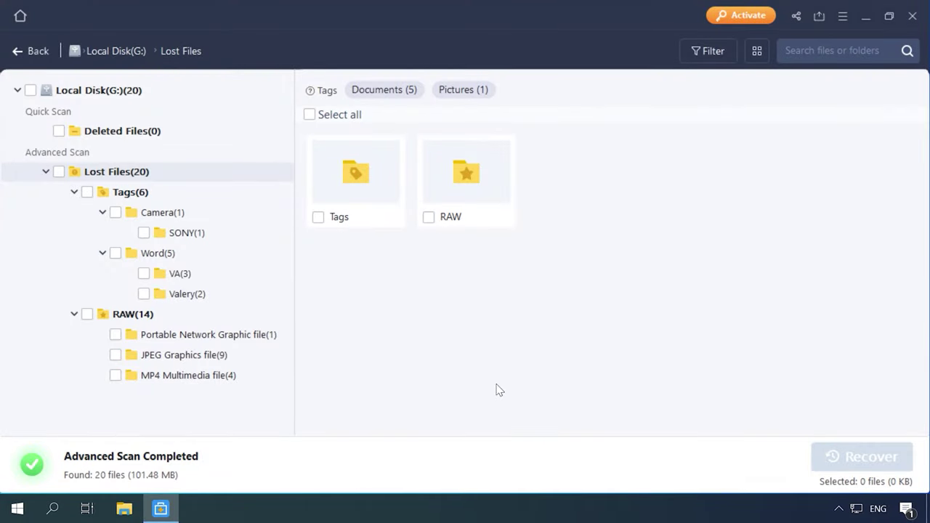
Browse the lost files under Tags: the SONY camera folder and both author folders under Word
{"action": "left_click", "coordinate": [188, 238]}
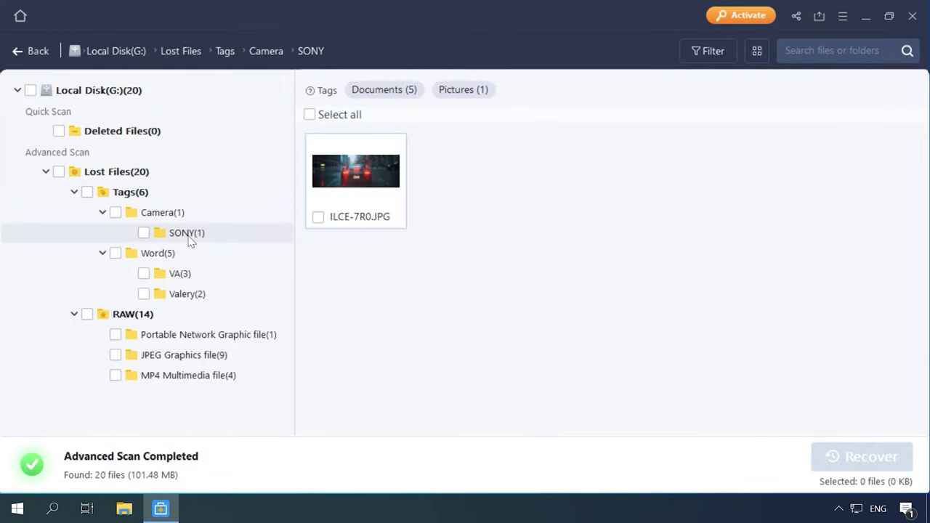
{"action": "left_click", "coordinate": [187, 278]}
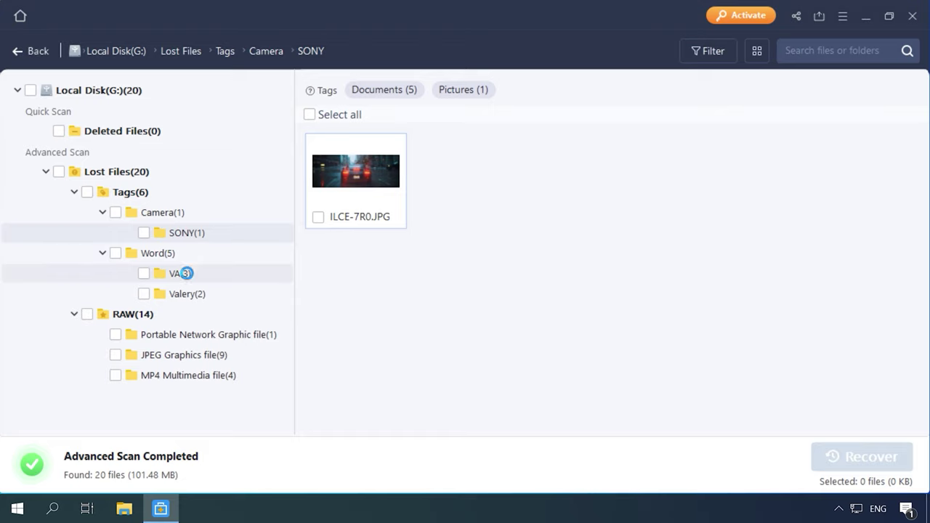
{"action": "left_click", "coordinate": [187, 298]}
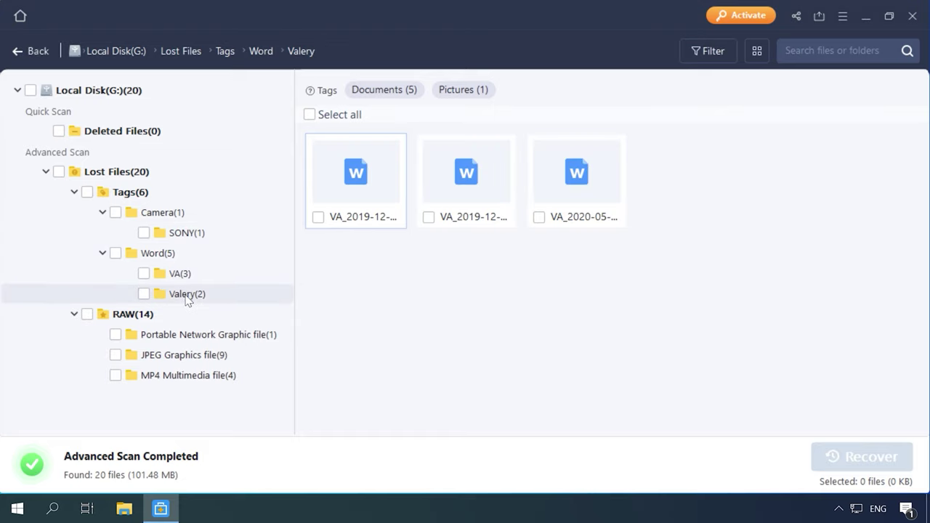
Browse the recovered files under RAW: the Portable Network Graphic, JPEG Graphics and MP4 Multimedia folders, returning to the JPEG files
{"action": "left_click", "coordinate": [183, 338]}
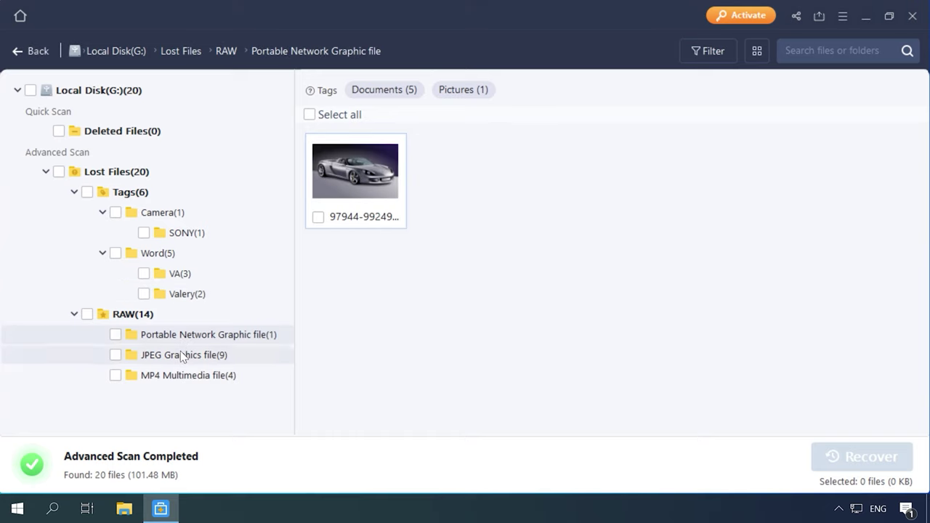
{"action": "left_click", "coordinate": [182, 355]}
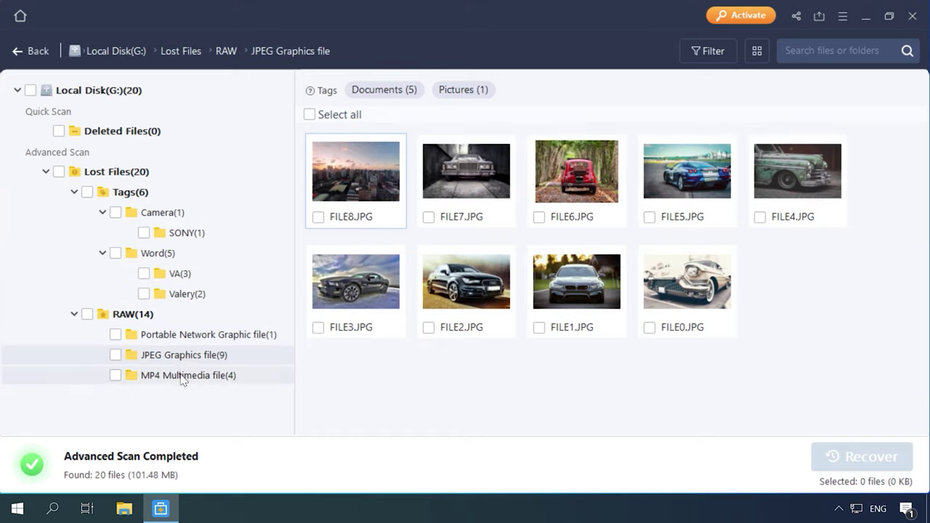
{"action": "left_click", "coordinate": [183, 375]}
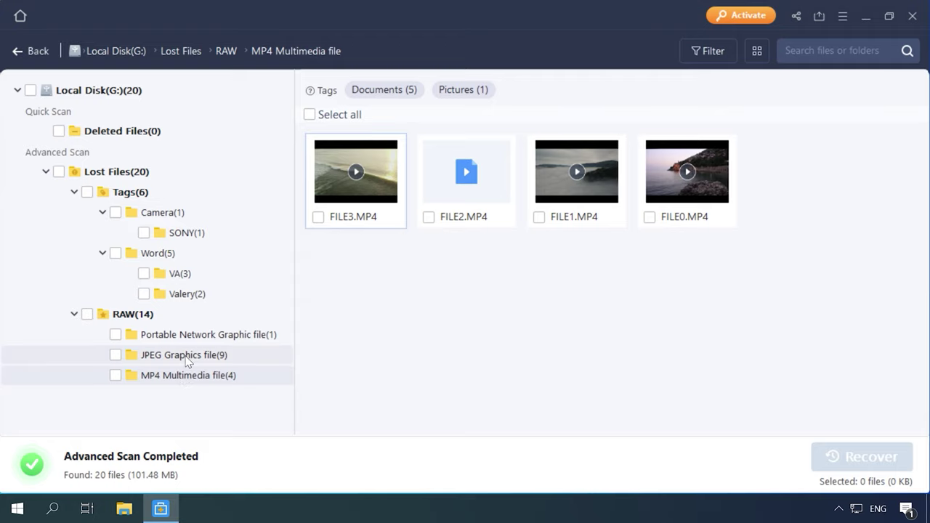
{"action": "left_click", "coordinate": [187, 362]}
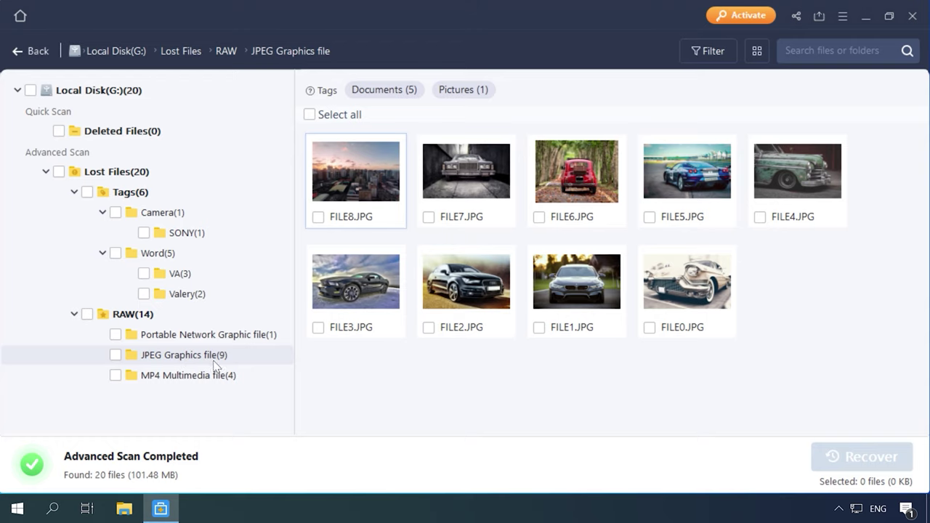